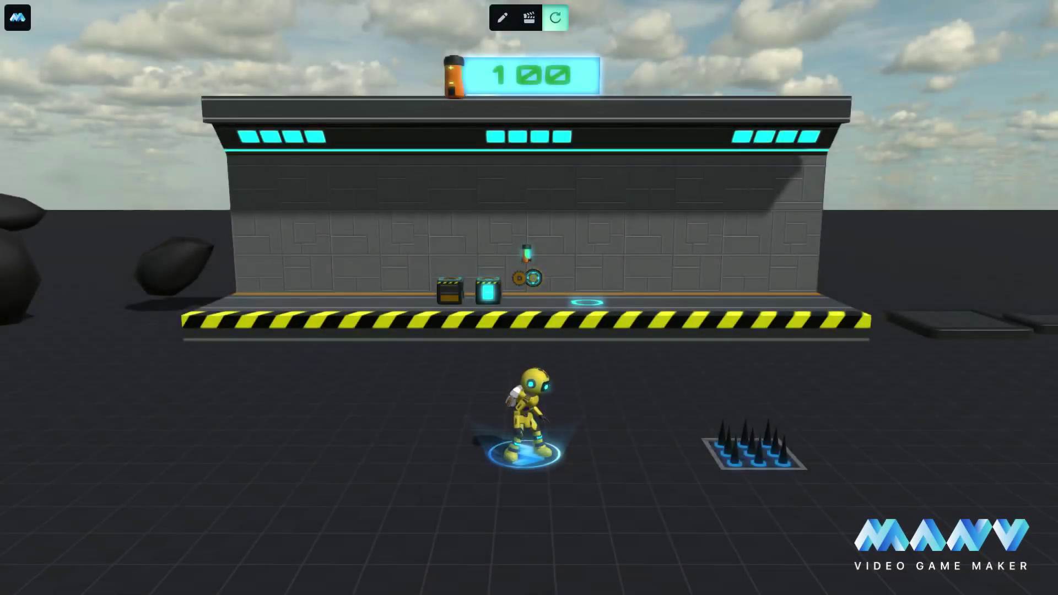
Step: Playtest the level by running the character back and forth across the spikes trap and between the checkpoints
key(Right)
key(Left)
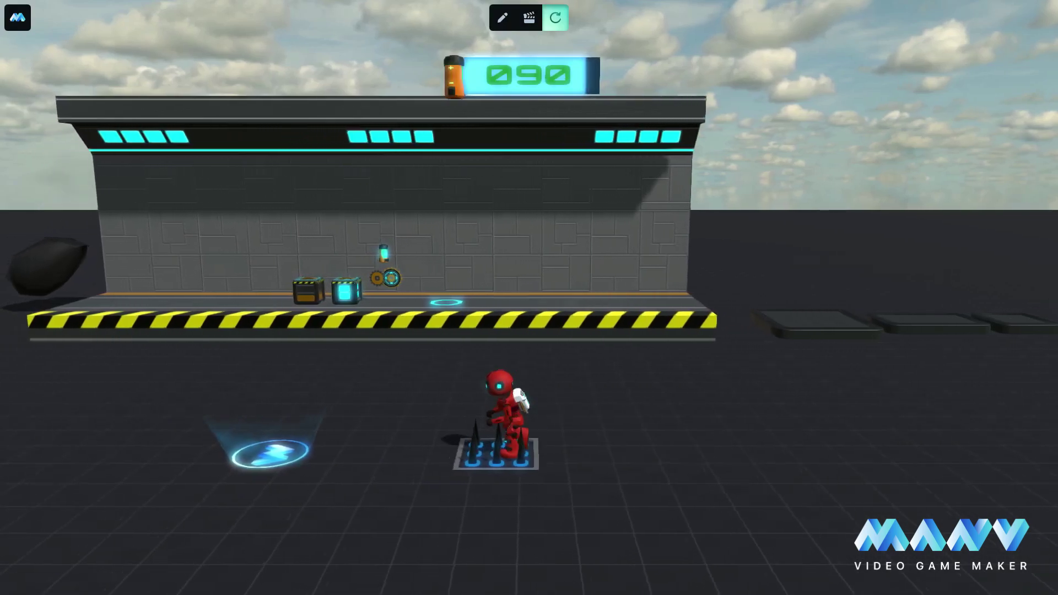
key(Right)
key(Right)
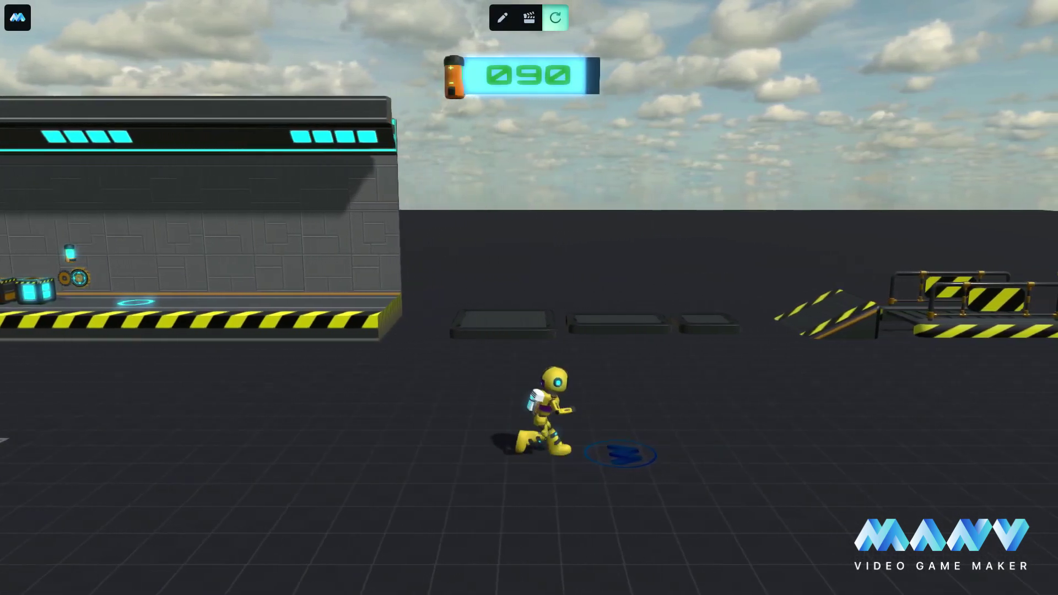
key(Left)
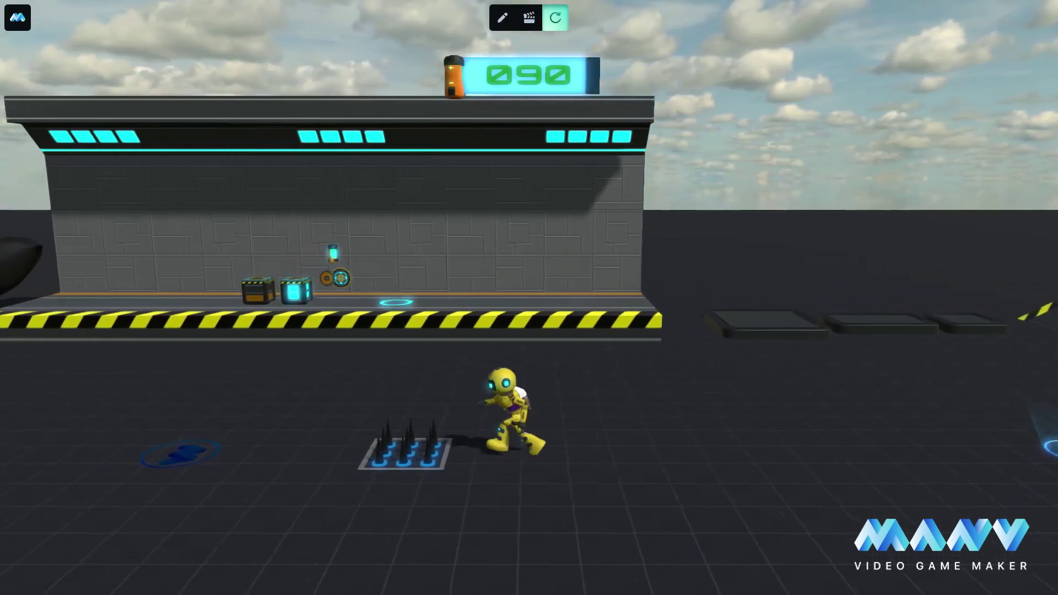
key(Right)
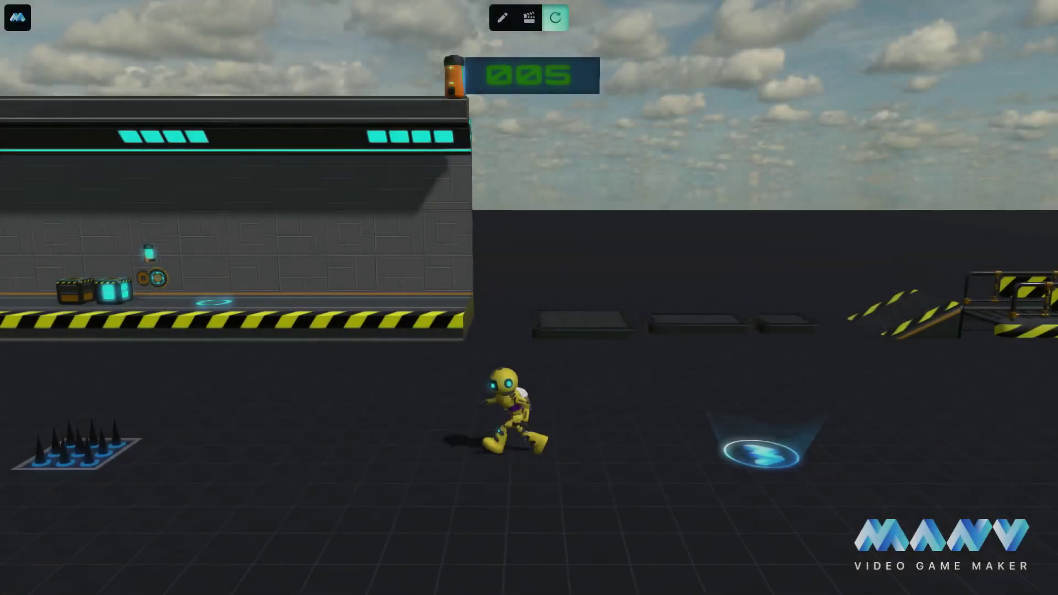
key(Left)
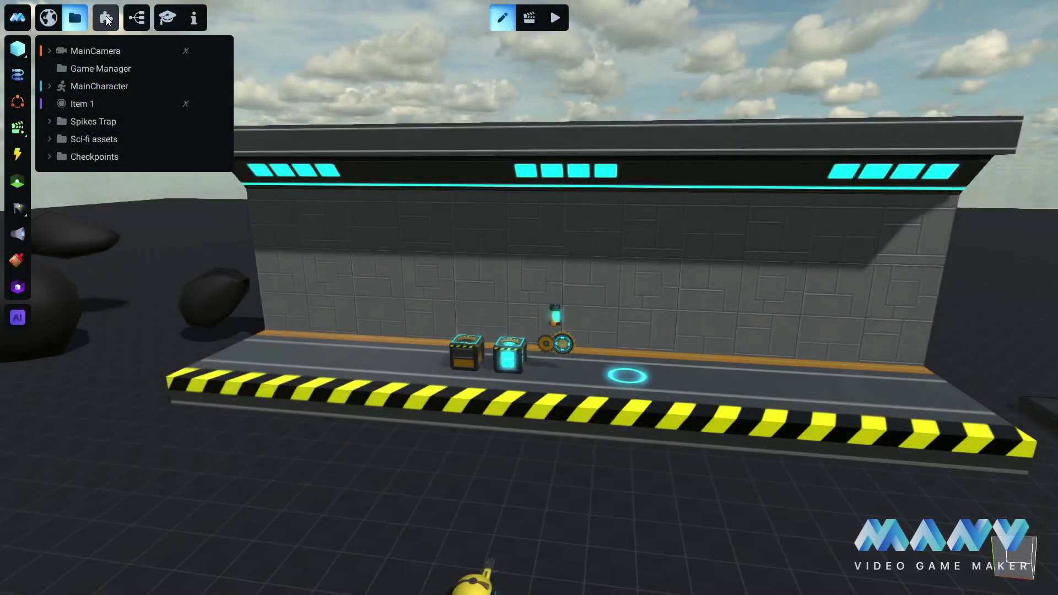
Step: Import the Manu Coin.zip asset from the Tutorial Resources folder, merging its collectibles tag with the project's existing tag
click(107, 18)
click(441, 159)
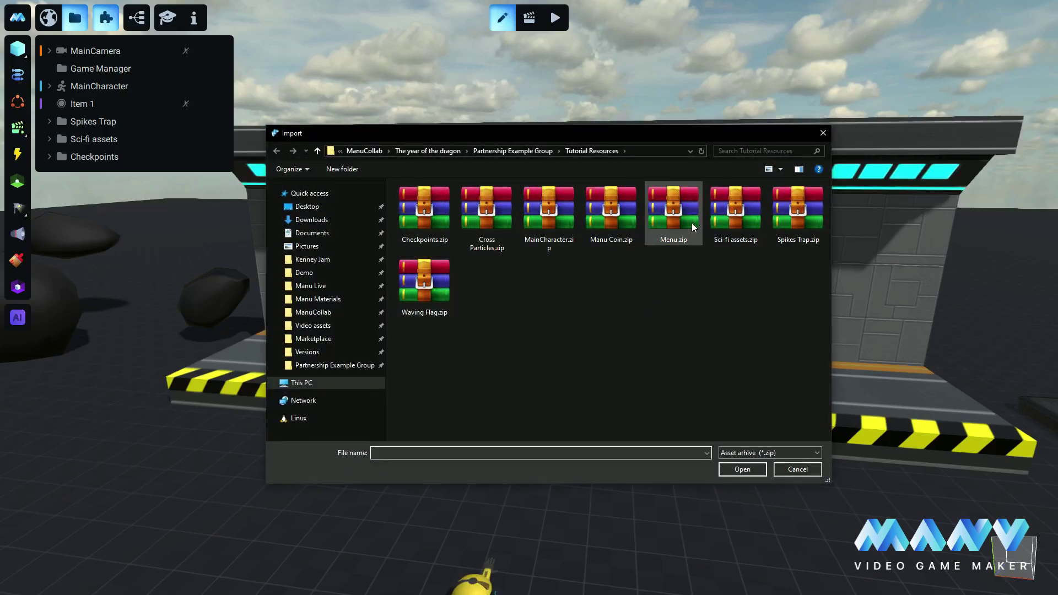
click(613, 207)
click(739, 470)
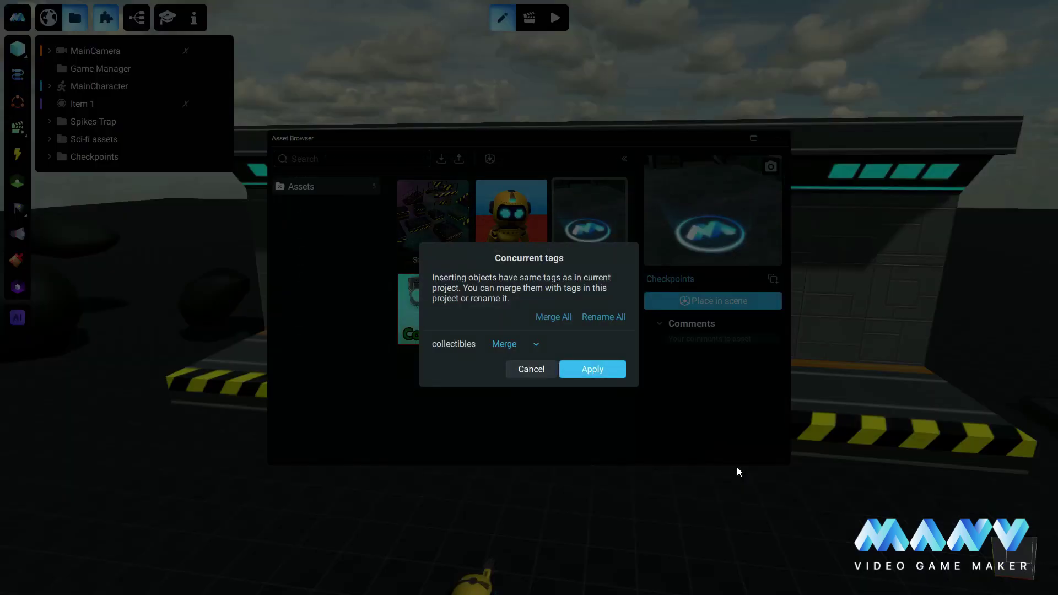
click(590, 371)
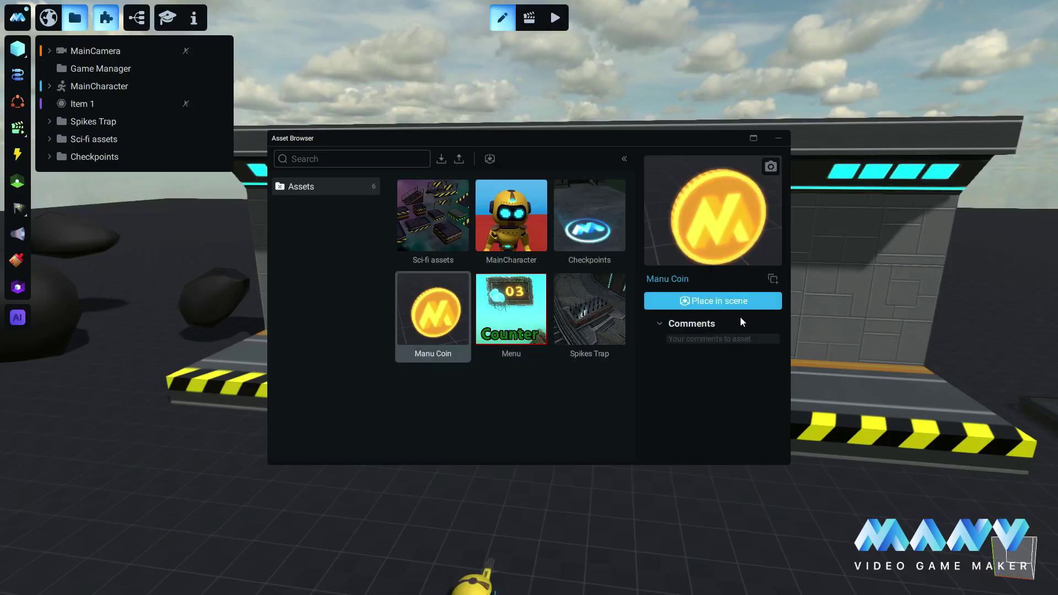
Step: Place two copies of the Manu Coin asset in the scene and close the asset browser
click(722, 299)
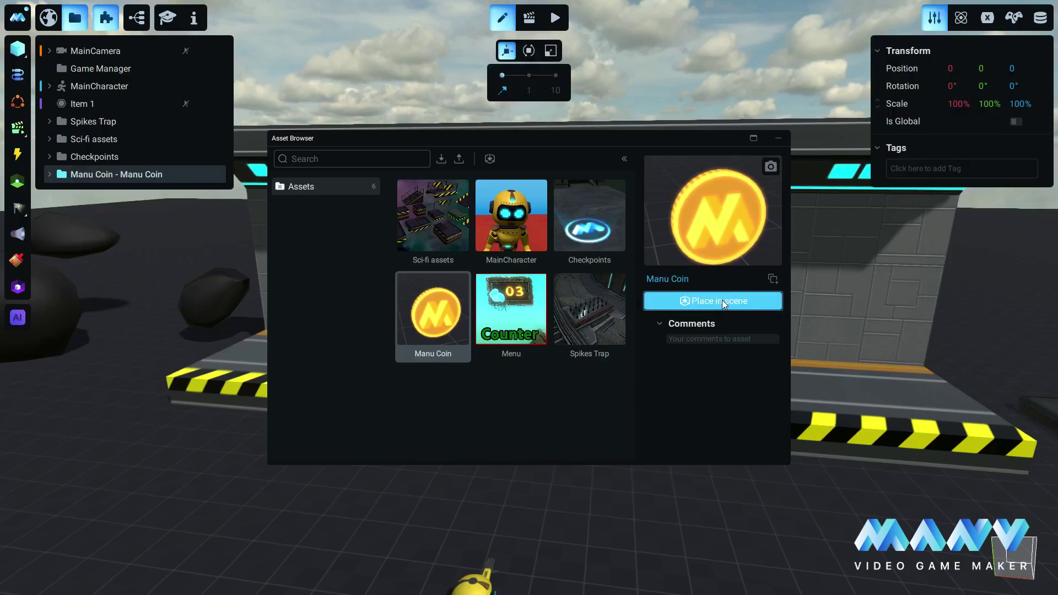
click(722, 299)
click(778, 139)
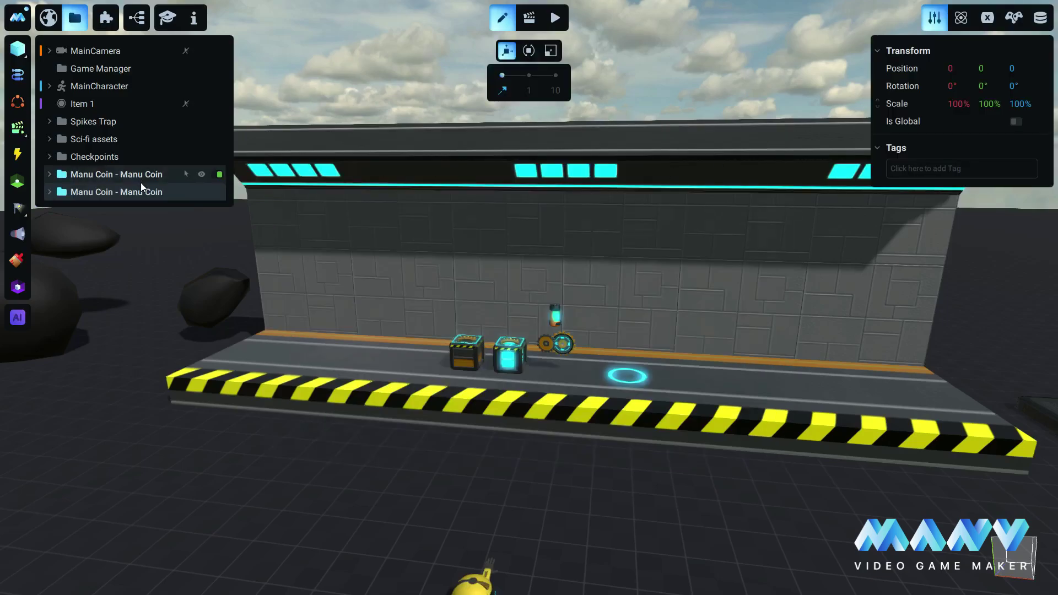
Step: Detach both Manu Coin groups from their prefab
right_click(105, 174)
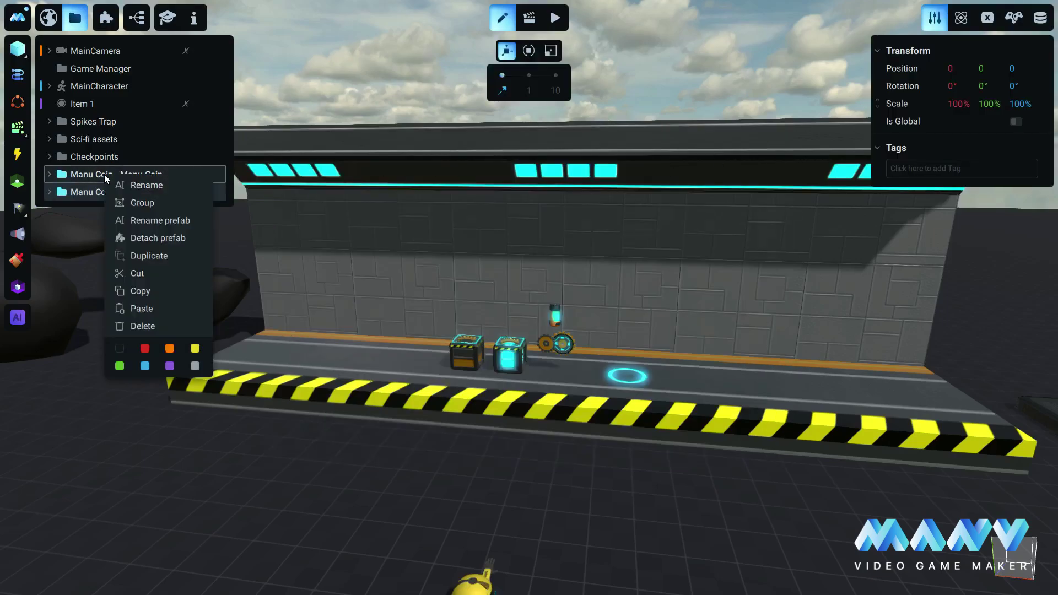
right_click(81, 195)
click(134, 259)
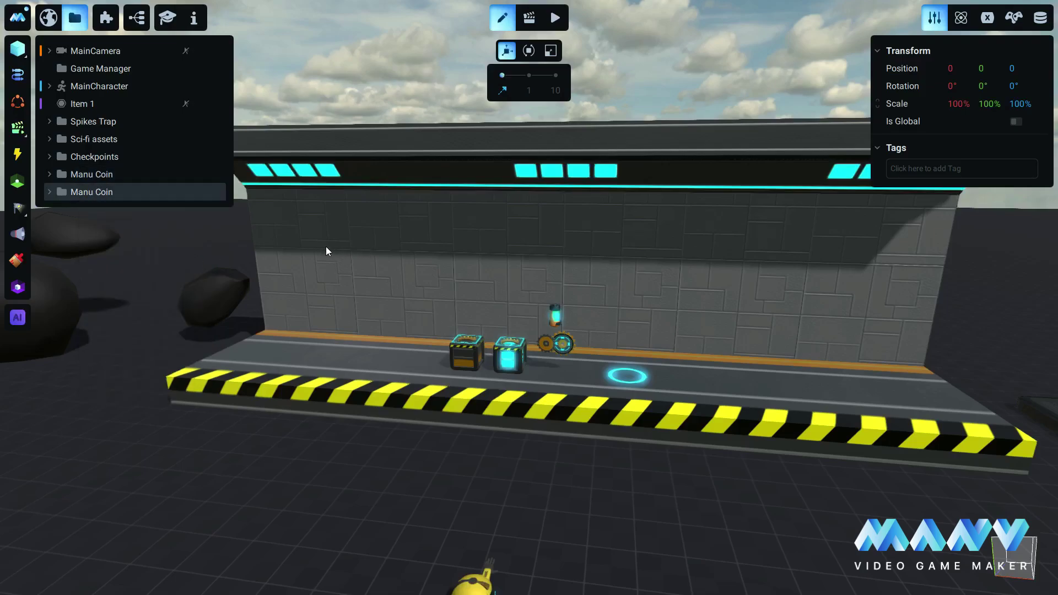
Step: Rename the first Manu Coin group as Battery Collectible
right_click(92, 177)
click(140, 193)
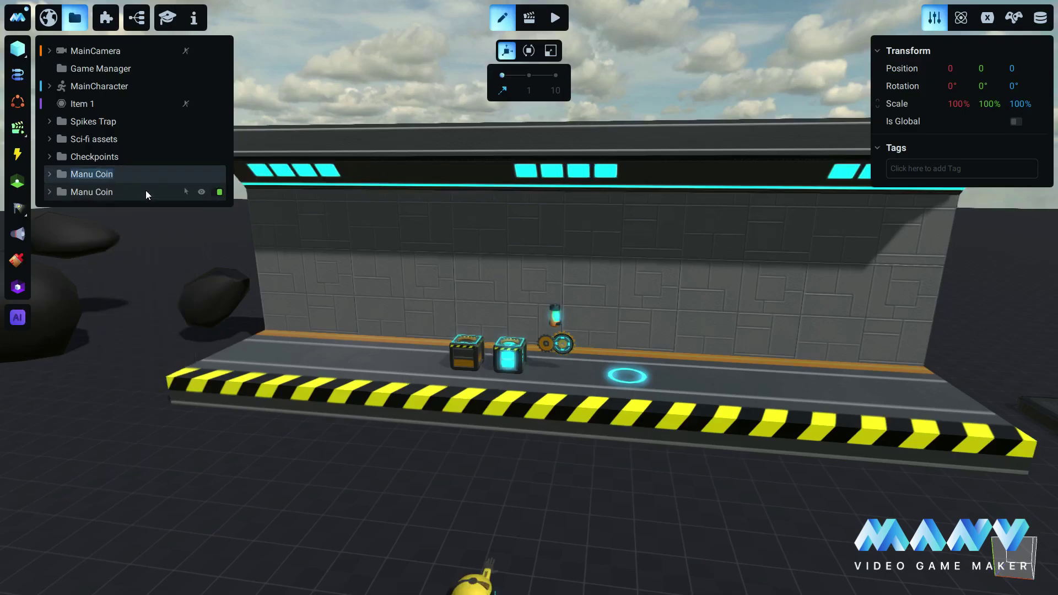
text(Battery Collectible)
key(Return)
Step: Rename the remaining Manu Coin group as Gears
right_click(92, 190)
click(131, 199)
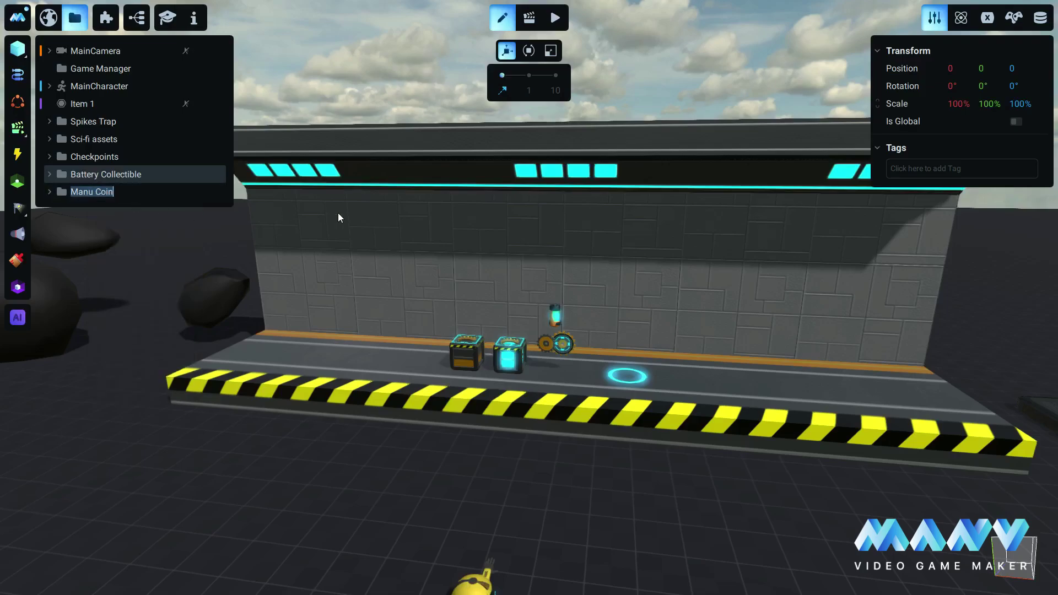
text(Gears)
Step: Move the Battery Collectible past the spikes trap and above the ground, to about X 8.1 and Y 1.7
double_click(102, 175)
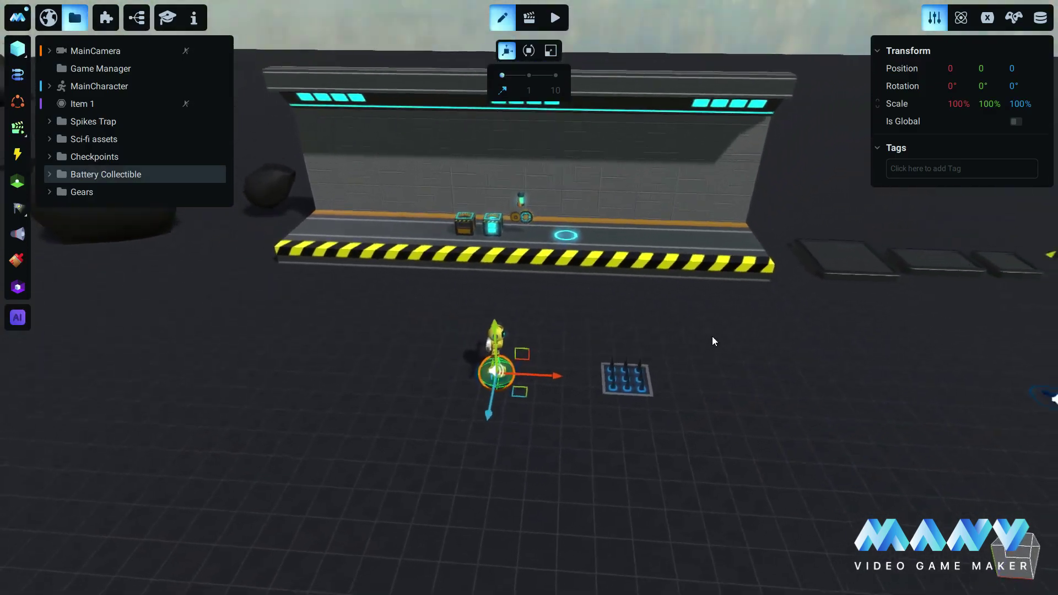
drag(522, 405, 683, 396)
drag(642, 361, 638, 301)
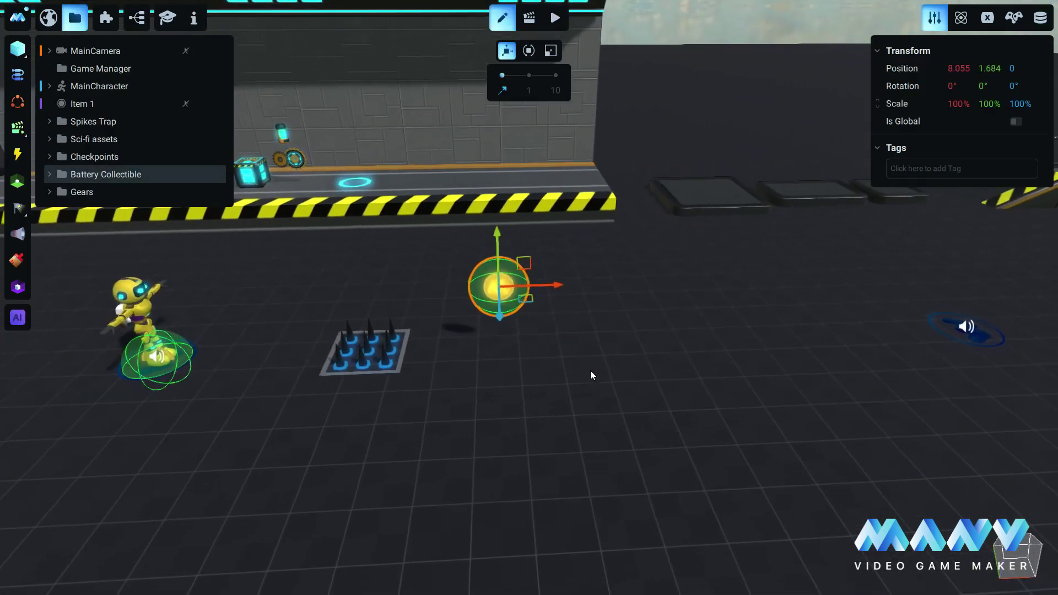
key(w)
right_drag(590, 371, 562, 357)
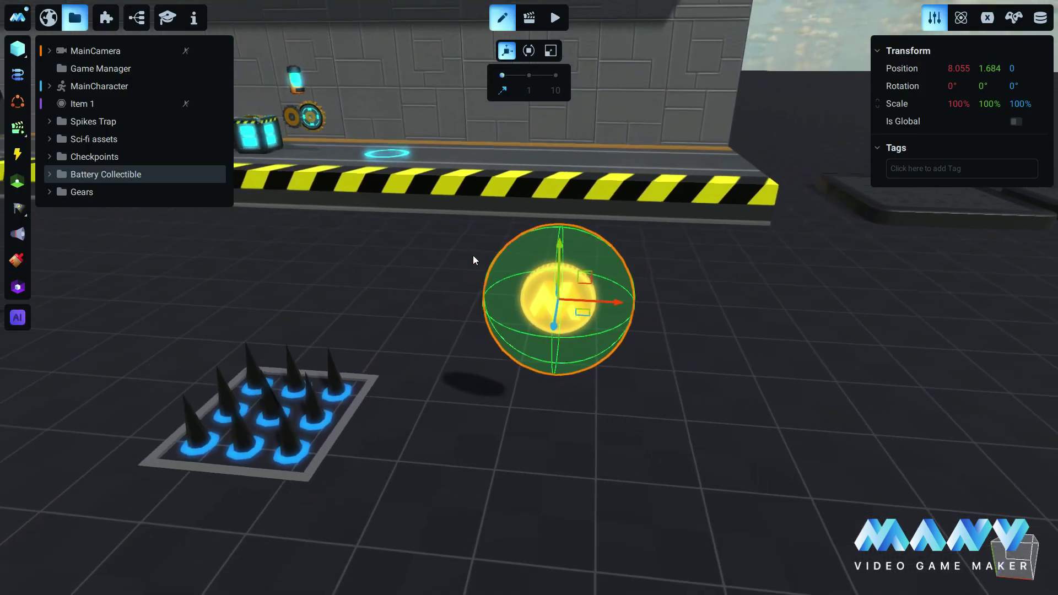
Step: Move the Battery group from Sci-fi assets into the Battery Collectible's "Model - Place your model here" object and delete the Manu Coin model there
click(302, 82)
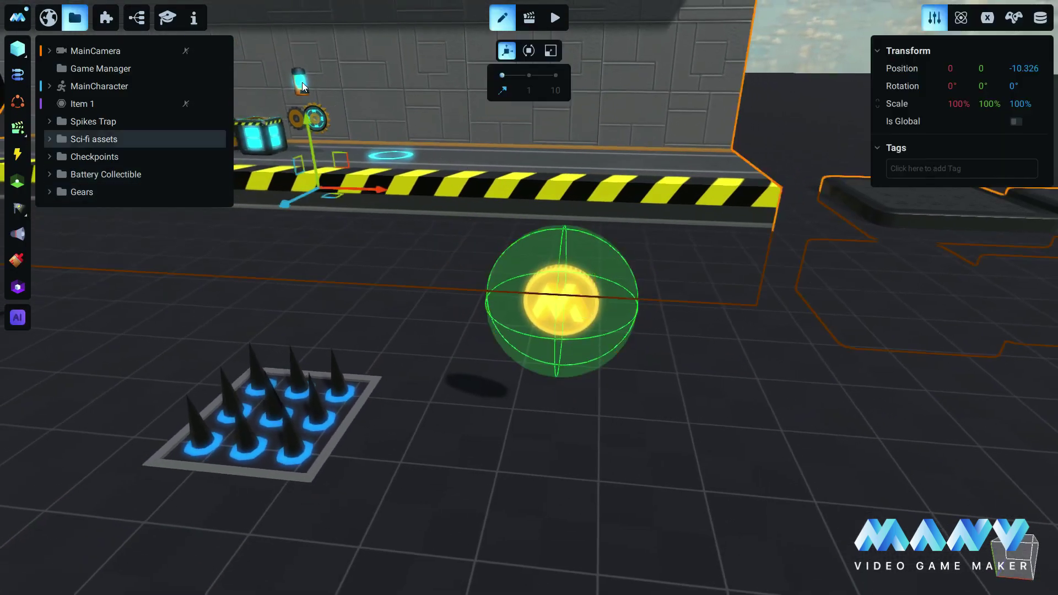
click(302, 81)
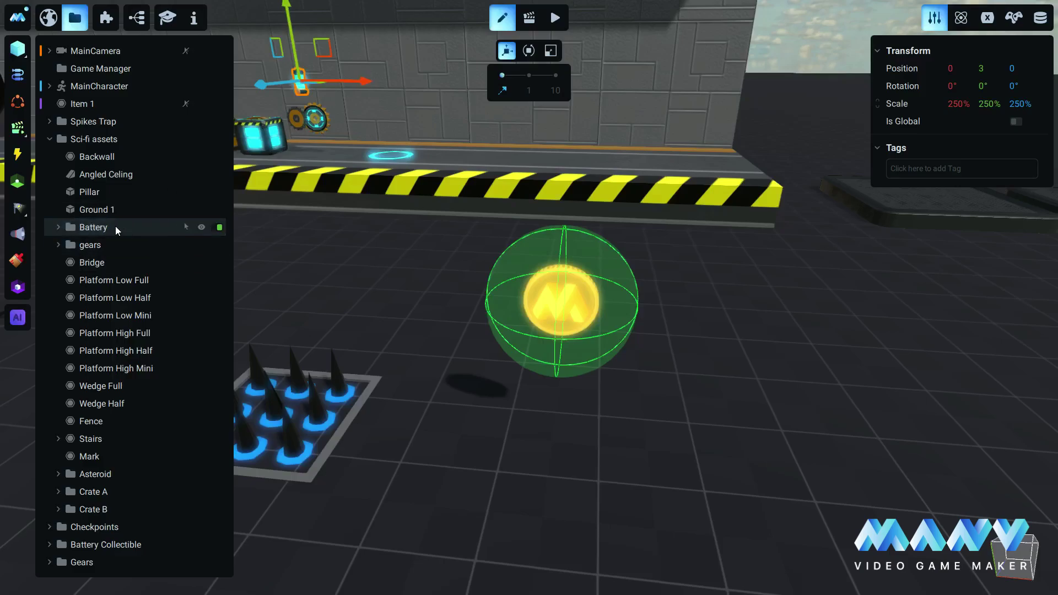
double_click(93, 227)
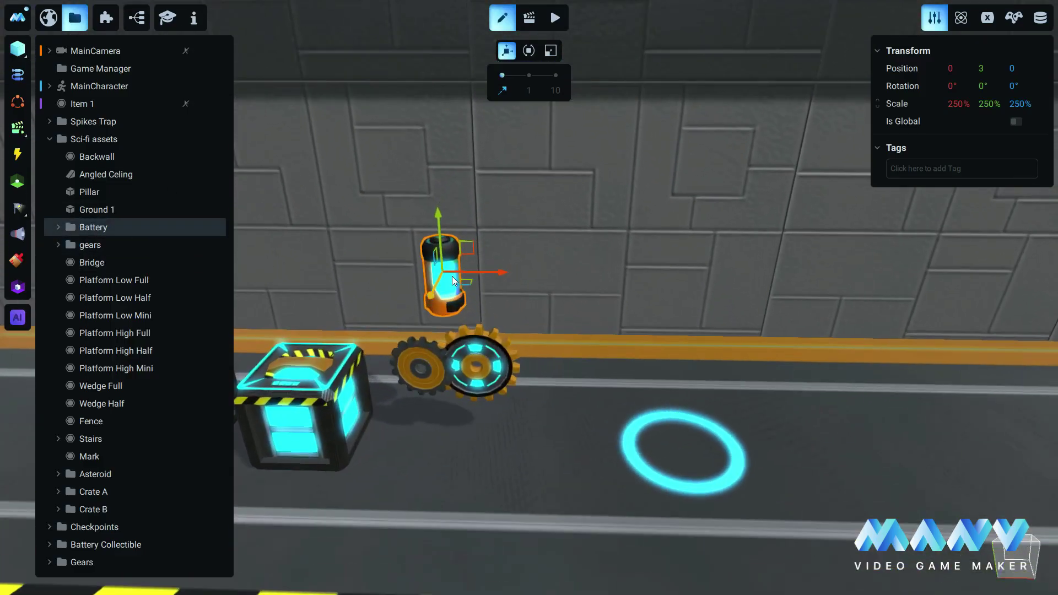
key(s)
key(d)
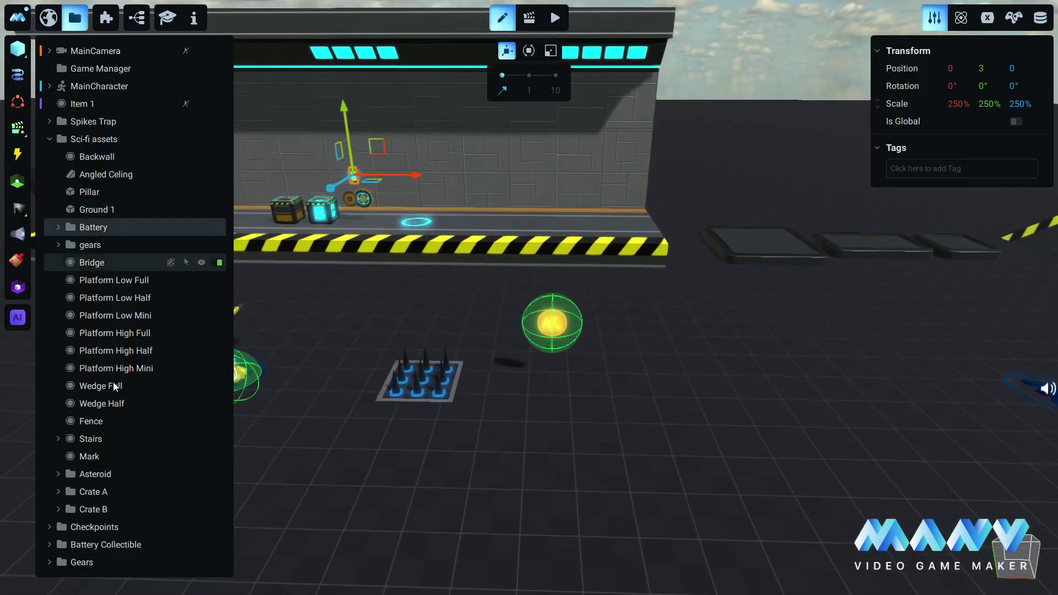
click(50, 544)
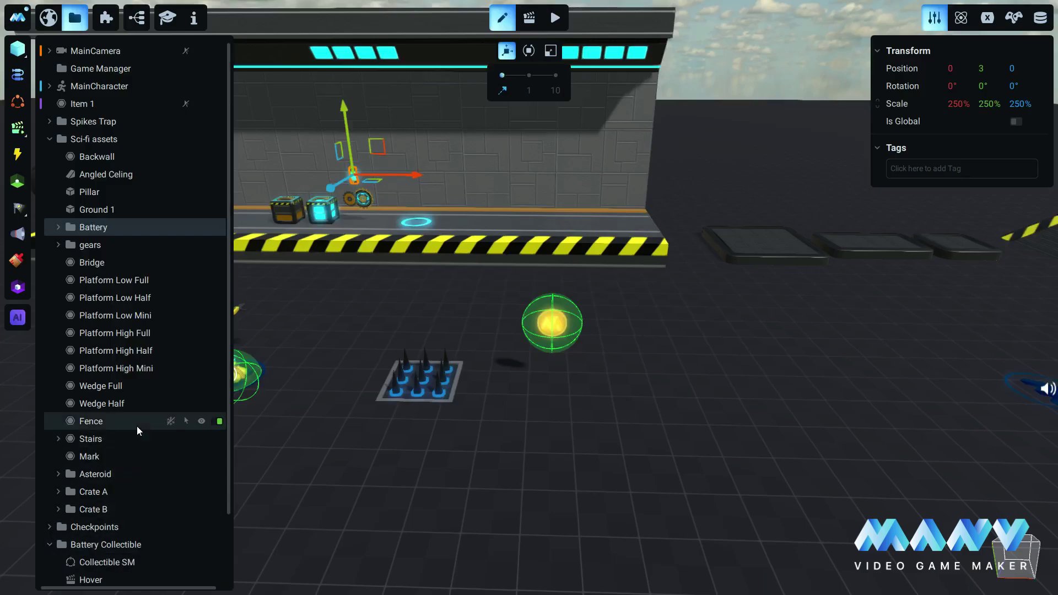
scroll(136, 425, down, 3)
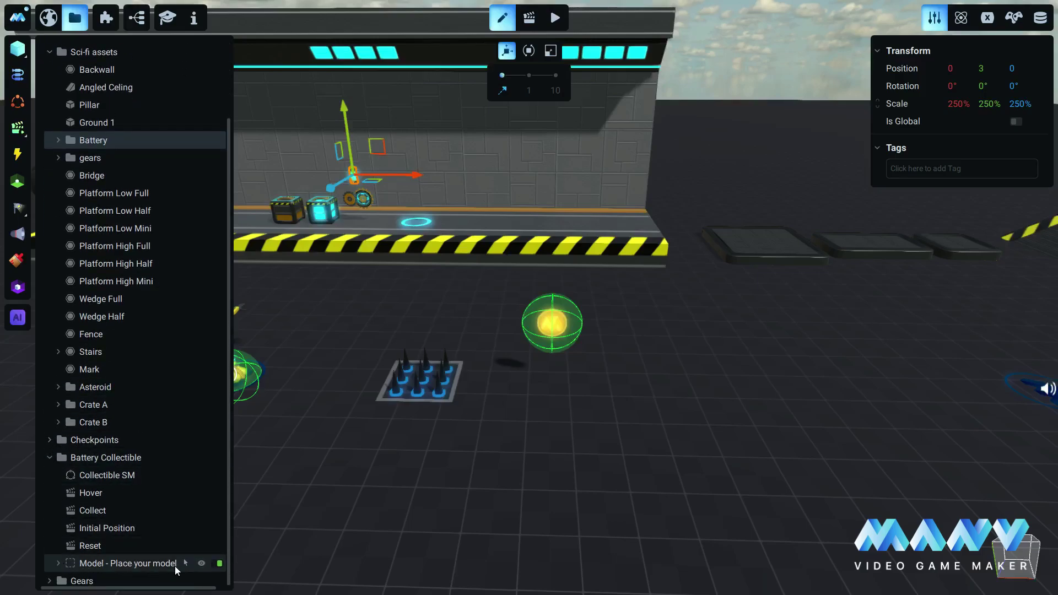
click(58, 563)
scroll(160, 419, down, 1)
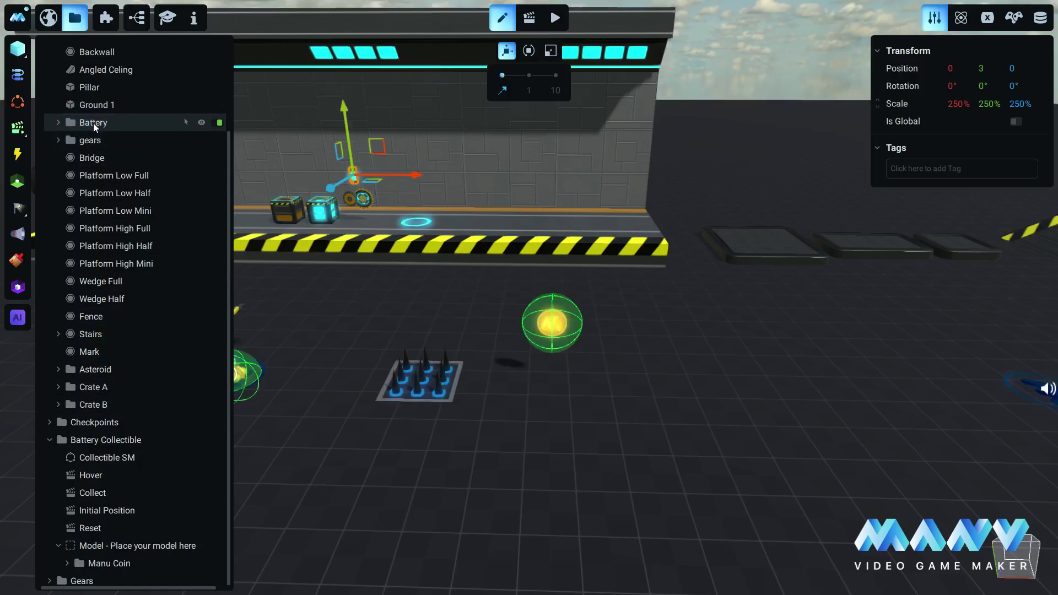
drag(94, 124, 121, 554)
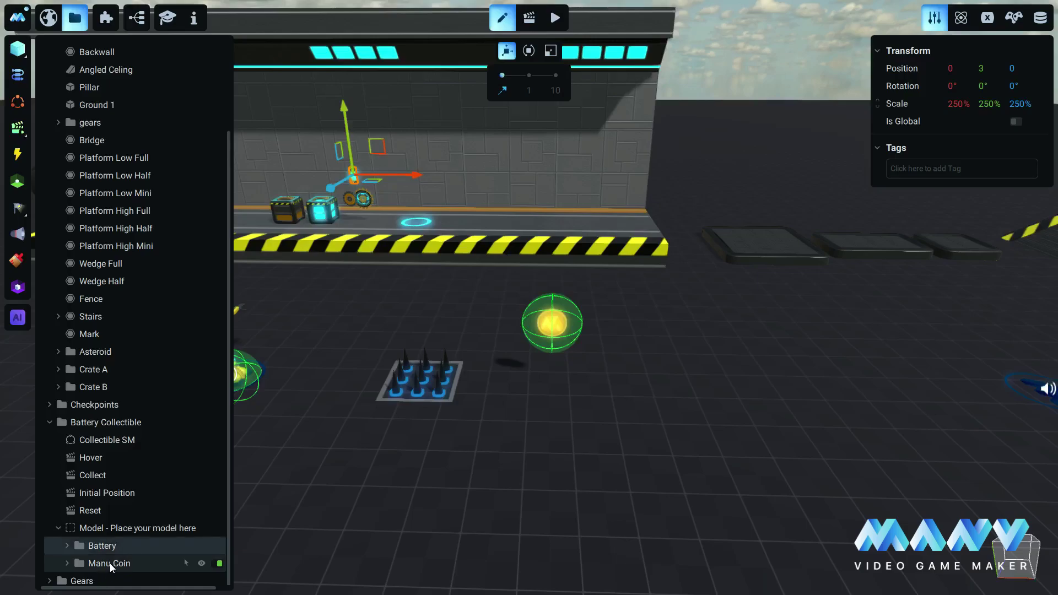
click(110, 563)
key(Delete)
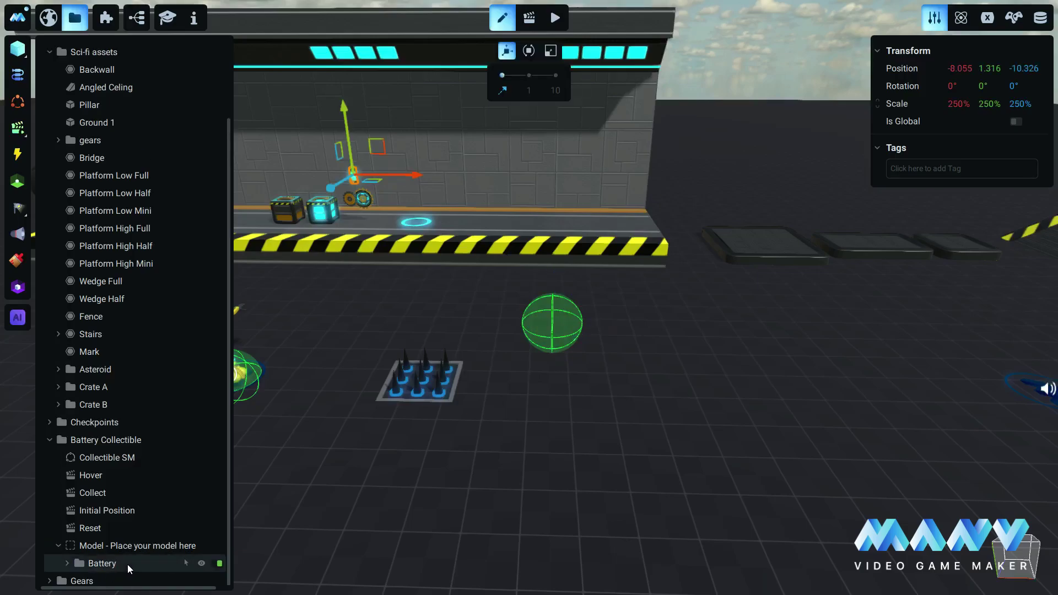
Step: Set the Battery group's X, Y and Z position to 0 within its parent model object
click(104, 544)
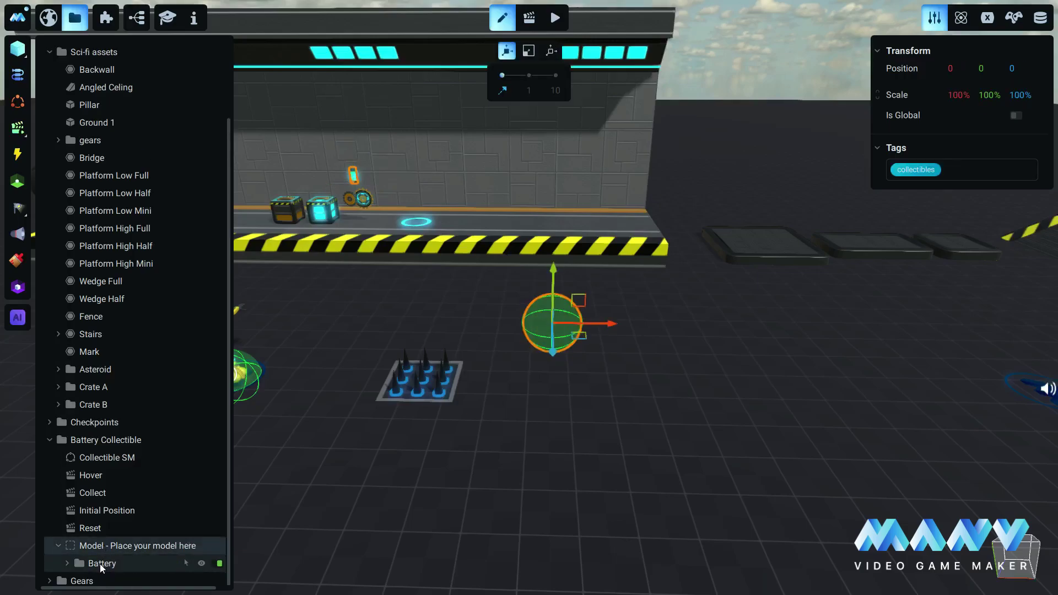
click(101, 563)
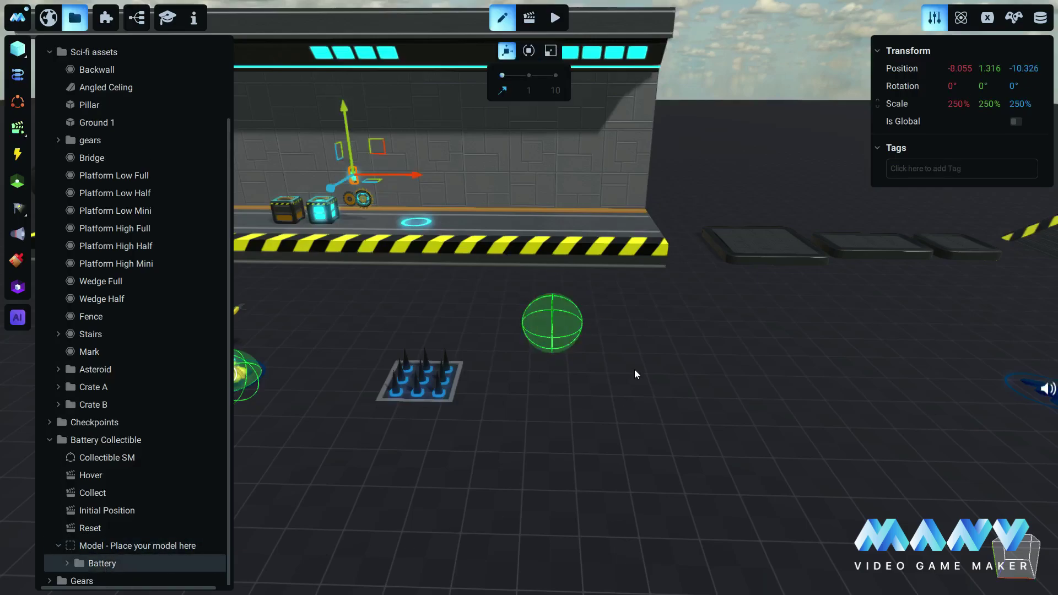
click(964, 67)
text(0)
key(Return)
click(990, 66)
text(0)
key(Return)
click(1030, 70)
text(0)
key(Return)
Step: Replace the collectibles tag on the Battery Collectible's "Model - Place your model here" object with a new Energy tag
right_drag(709, 278, 693, 299)
key(w)
scroll(632, 311, down, 4)
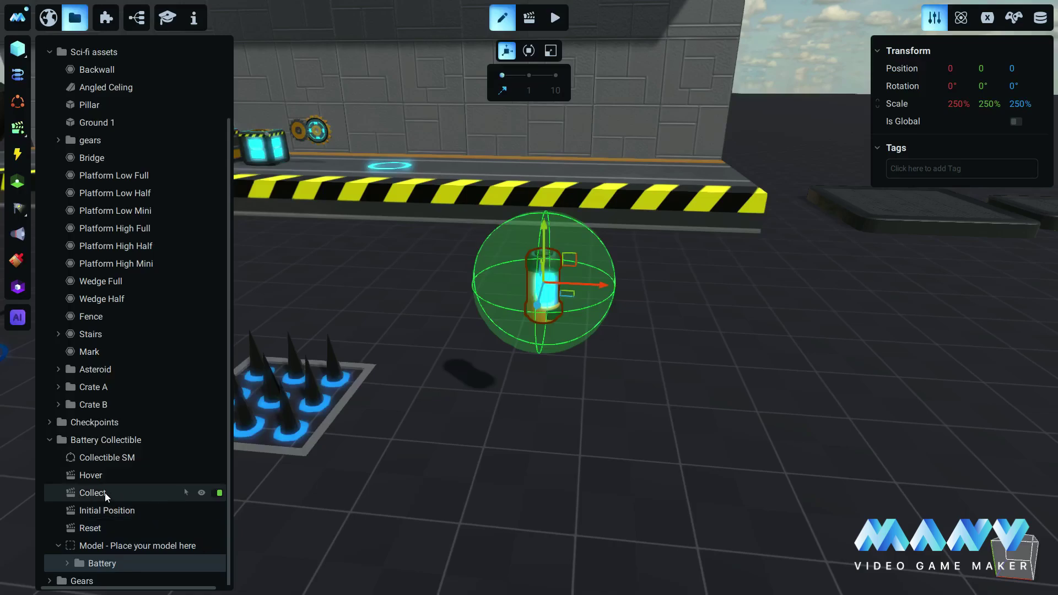
click(105, 545)
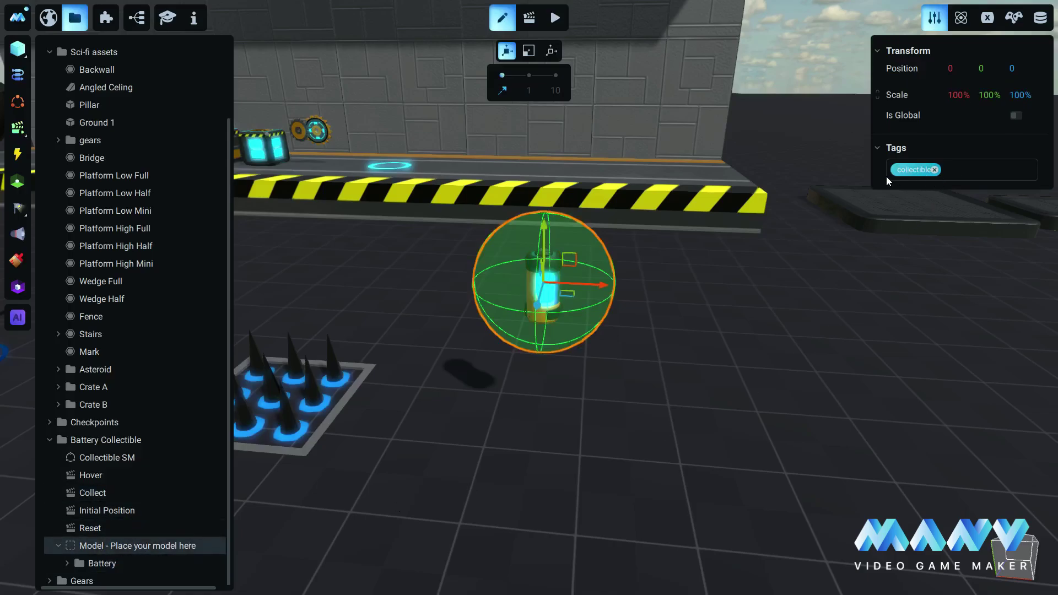
click(934, 171)
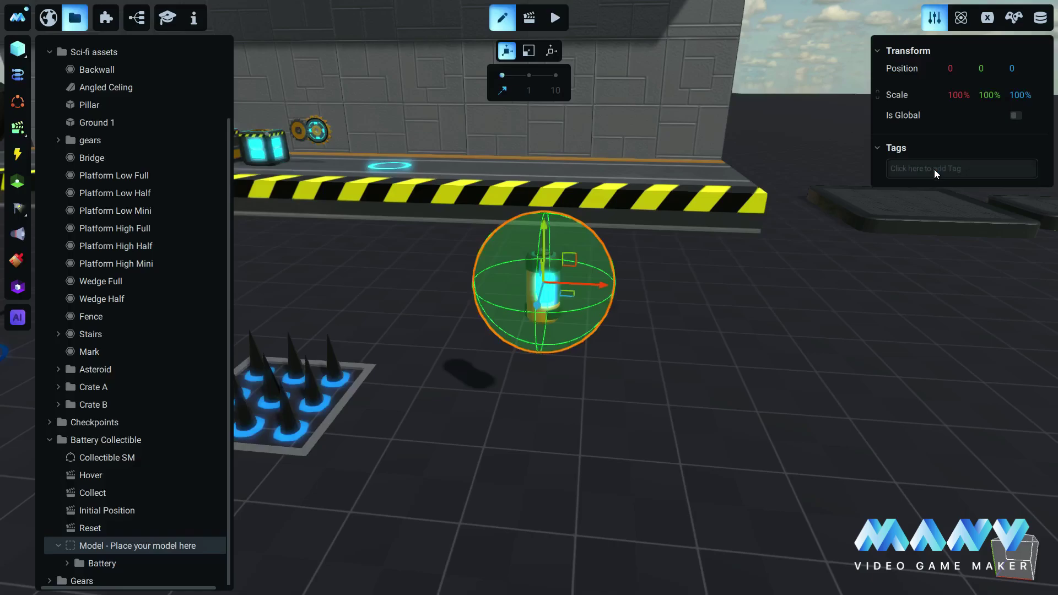
click(900, 173)
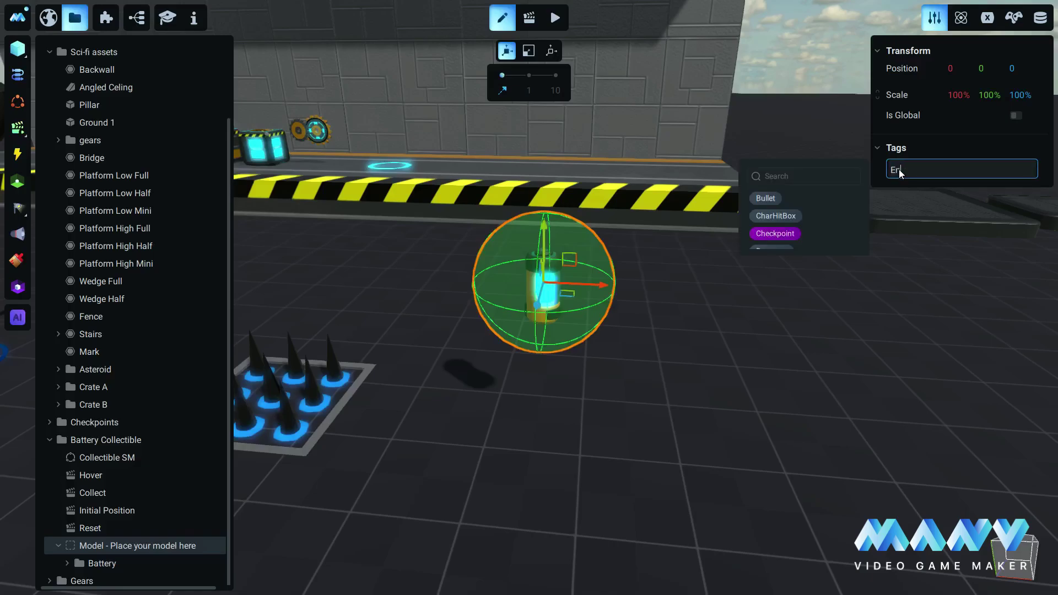
text(Energy)
key(Return)
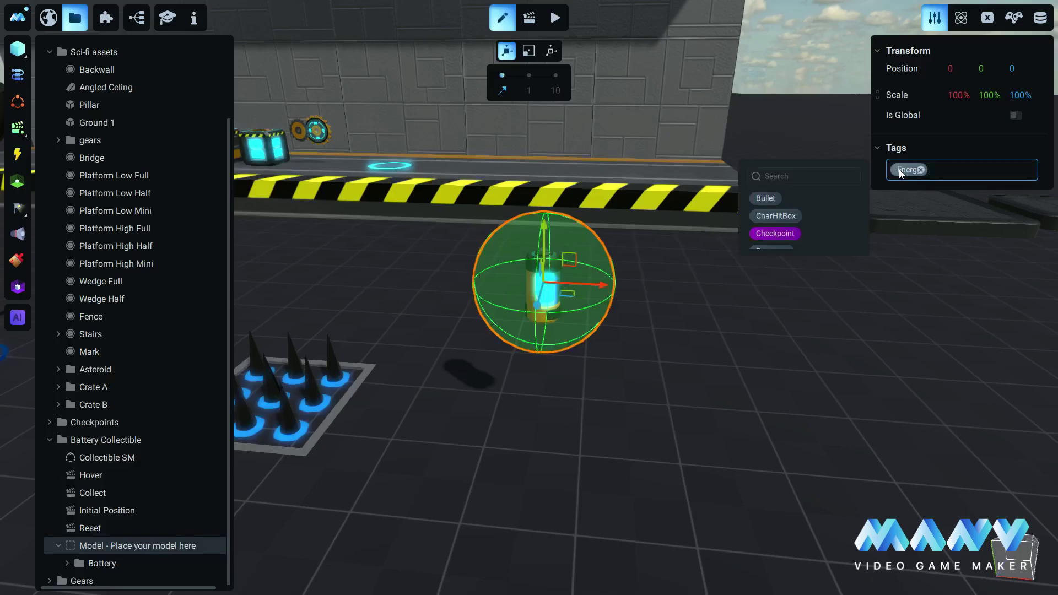
Step: Colour the Energy tag orange
click(908, 169)
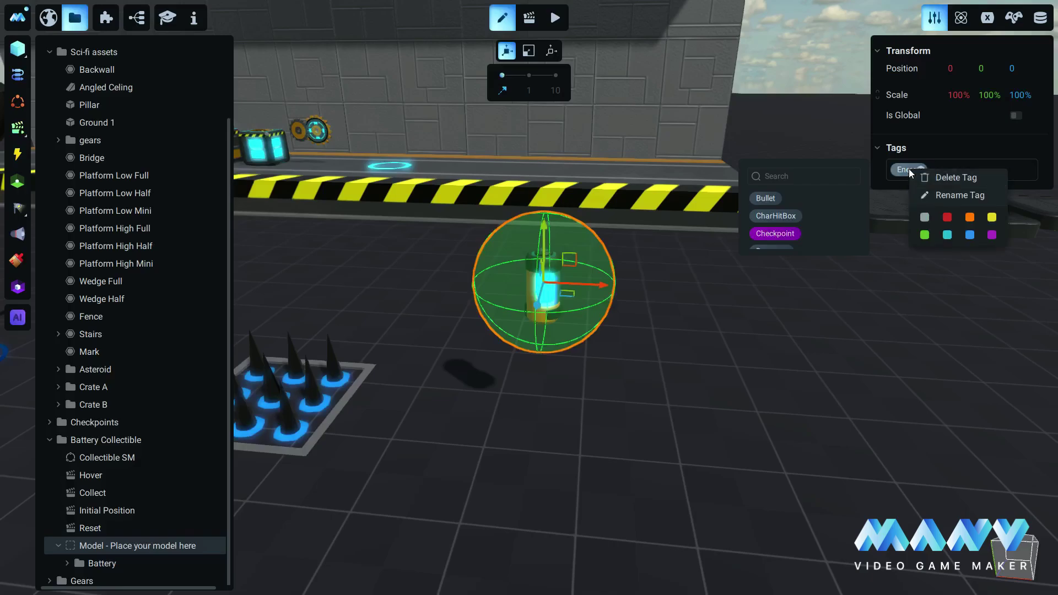
click(974, 219)
click(696, 398)
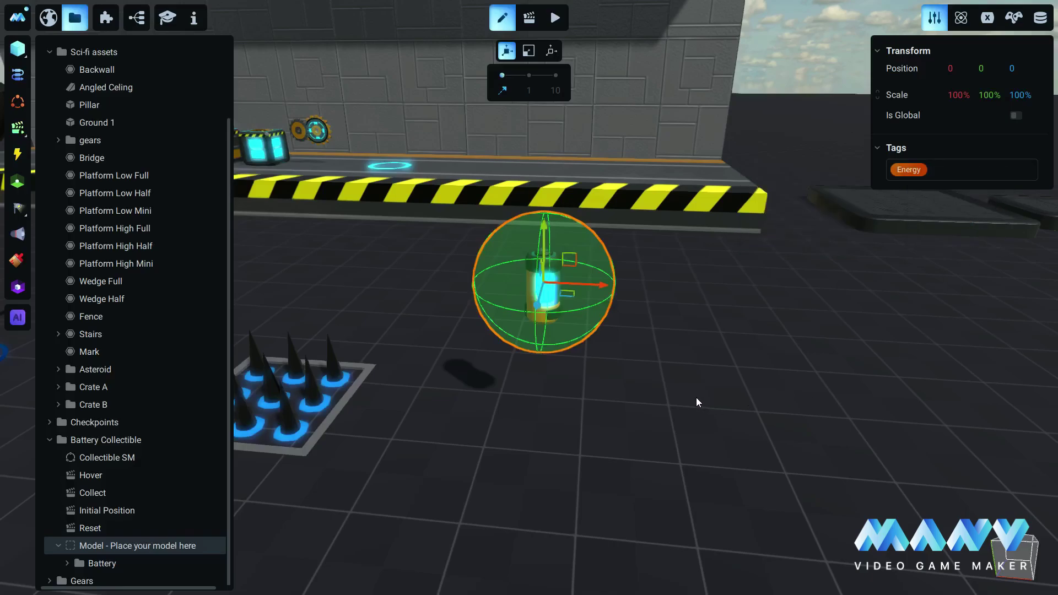
Step: Open the Battery Collectible's Collect animation in the animation editor
right_drag(696, 398, 731, 358)
key(d)
right_drag(568, 341, 600, 330)
key(s)
key(a)
key(w)
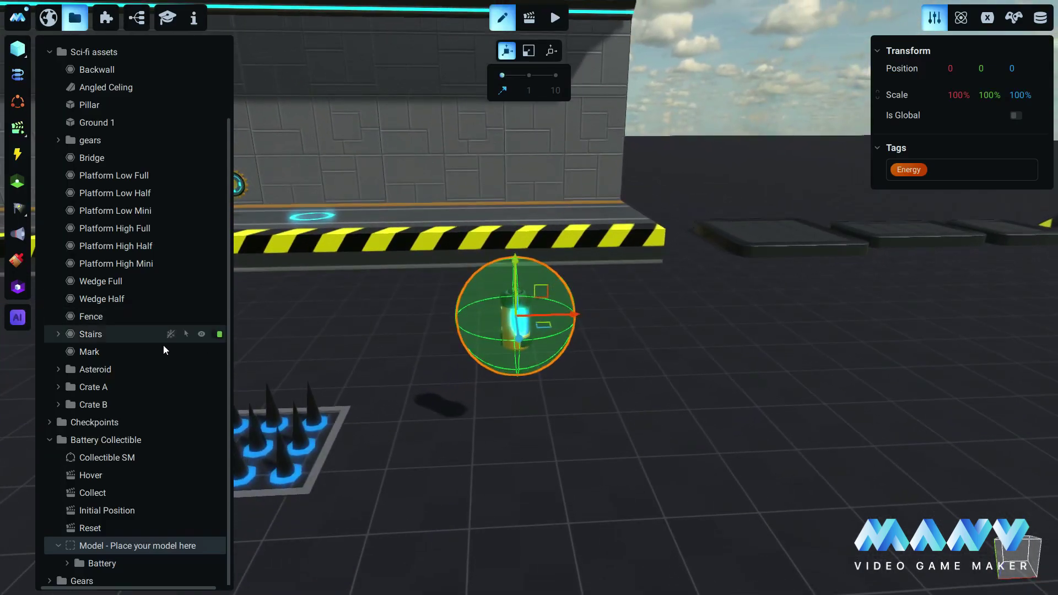
click(91, 493)
click(529, 18)
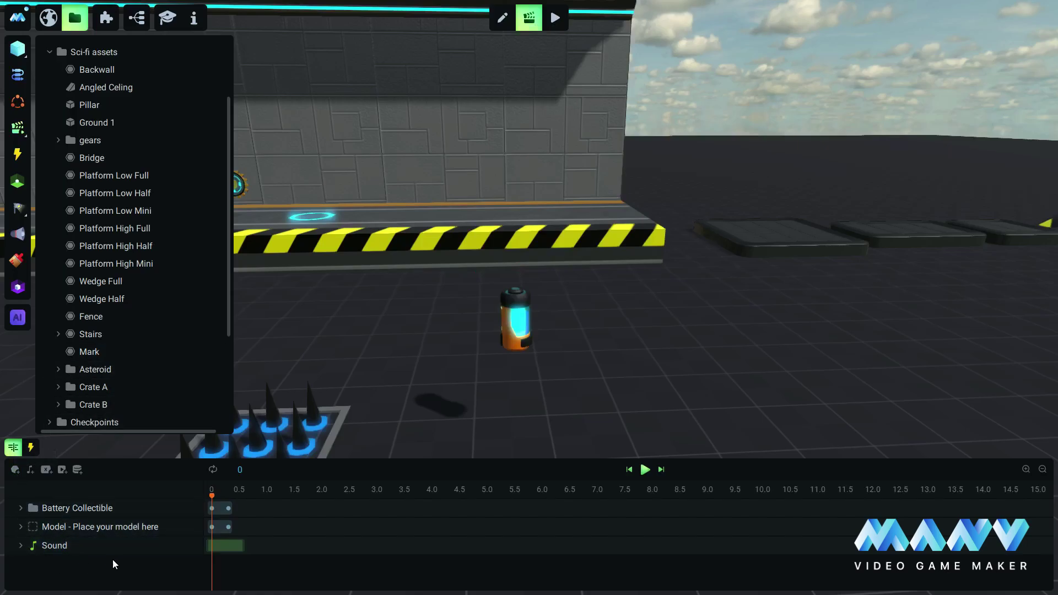
Step: Add MainCharacter to the Collect animation's timeline and give it a track for its Battery variable
mouse_move(126, 547)
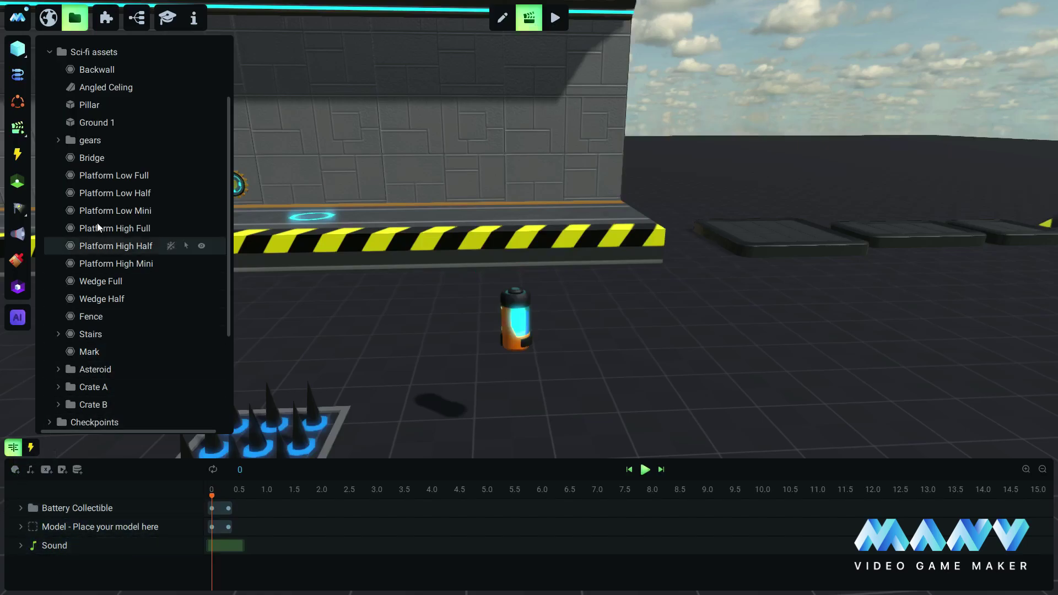
scroll(97, 165, up, 3)
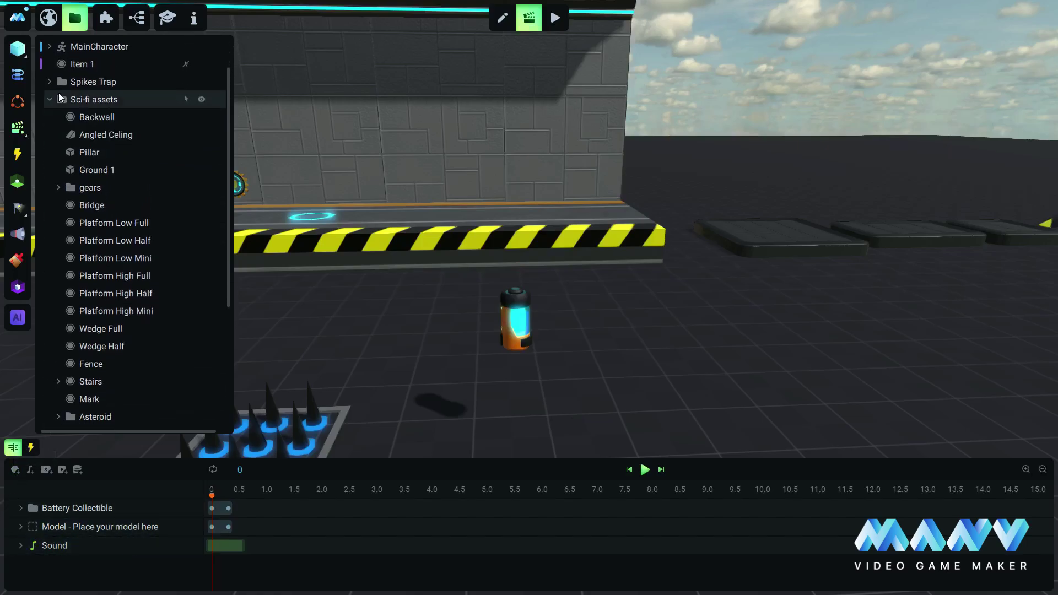
right_click(88, 90)
click(146, 98)
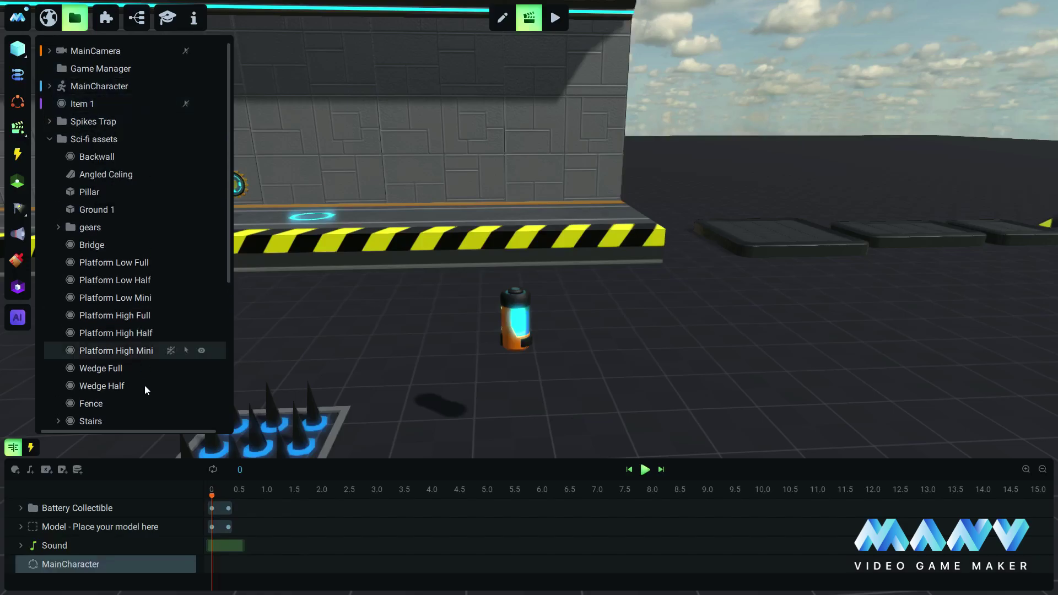
click(172, 564)
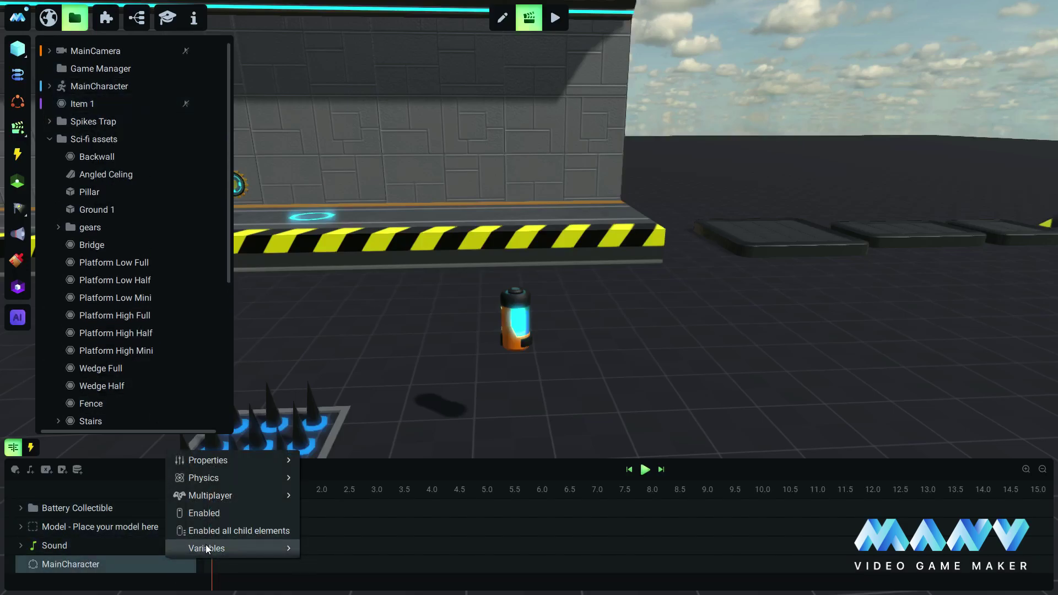
mouse_move(291, 540)
click(329, 566)
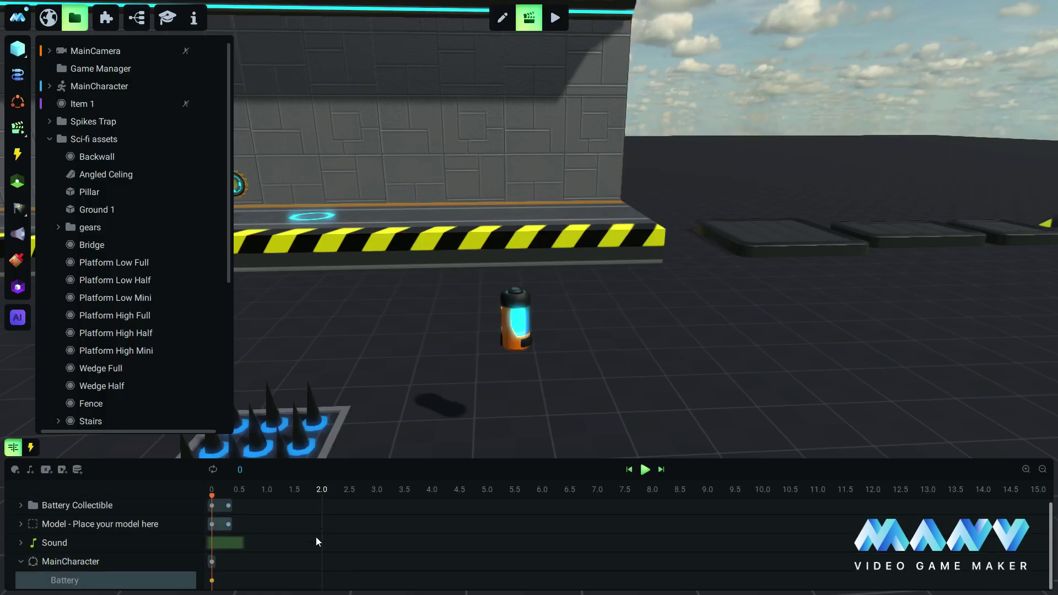
Step: Replace the Battery keyframe's origin value with an if() expression whose condition is MainCharacter's Battery <= 80
click(212, 581)
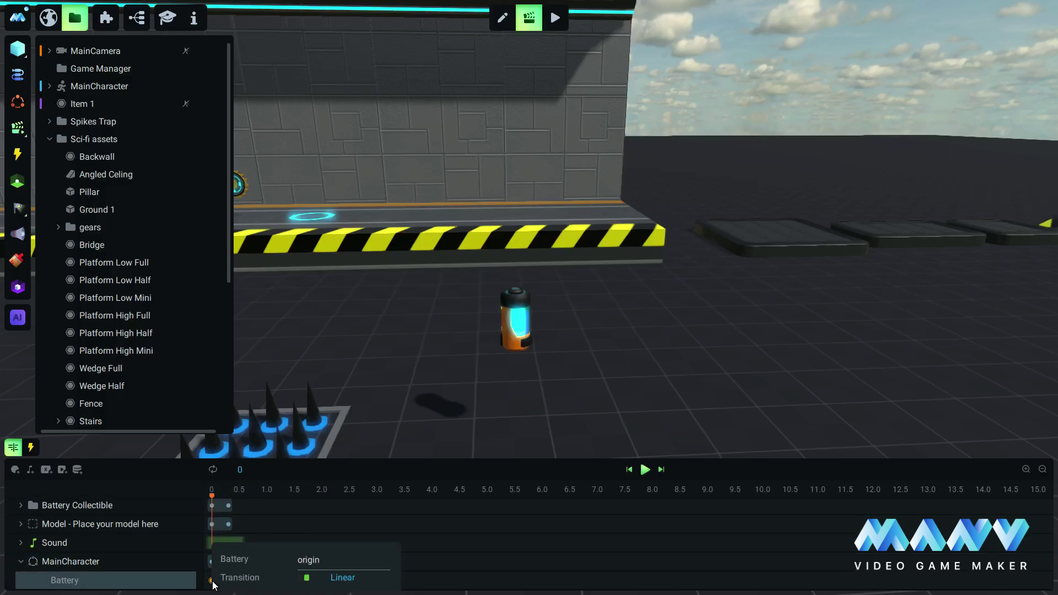
key(BackSpace)
key(BackSpace)
key(BackSpace)
key(BackSpace)
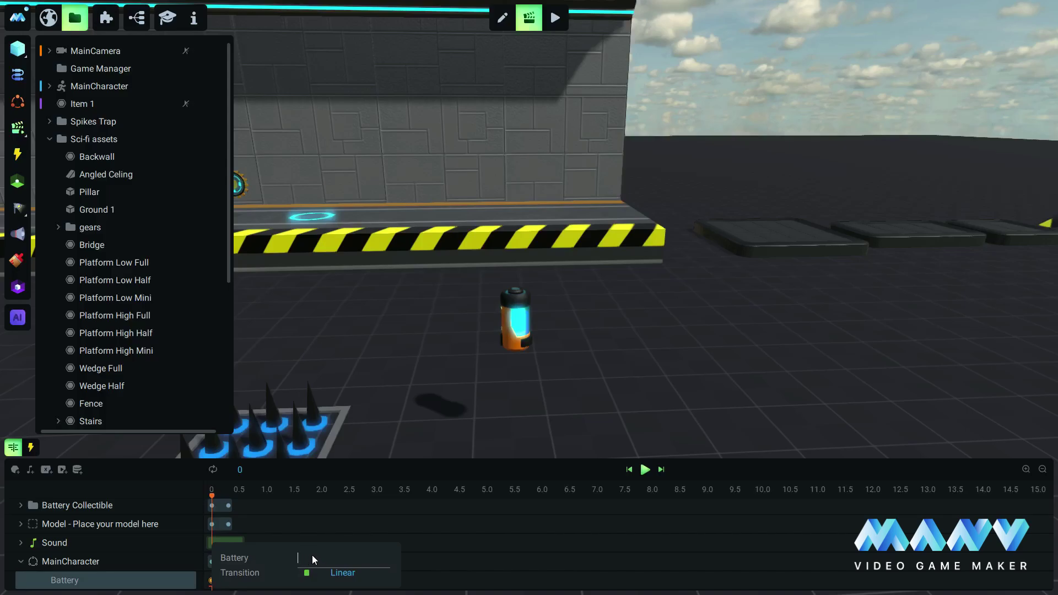
text(if)
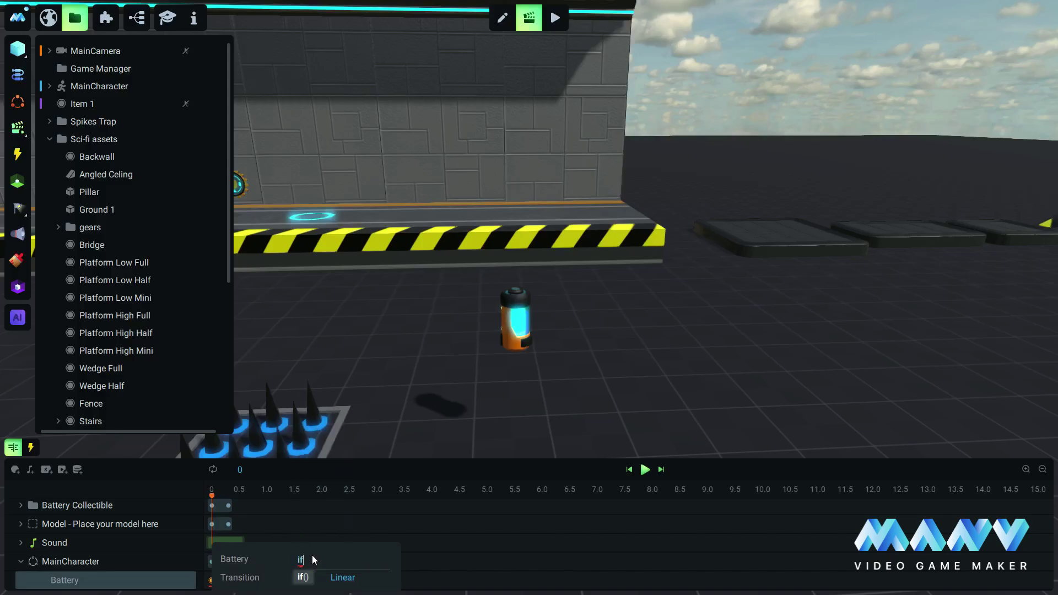
text(($0)
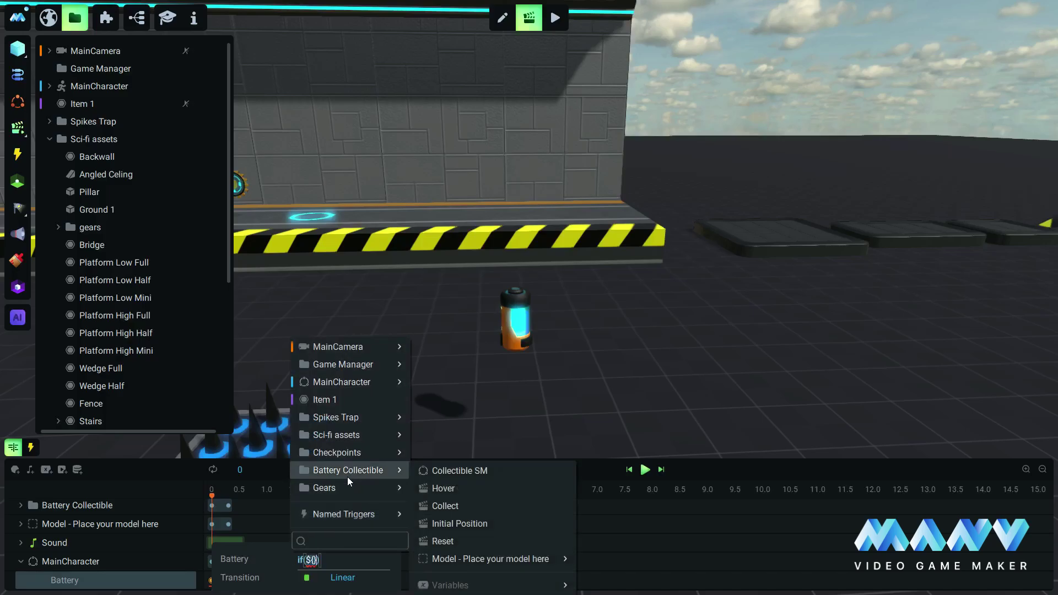
mouse_move(346, 385)
mouse_move(457, 462)
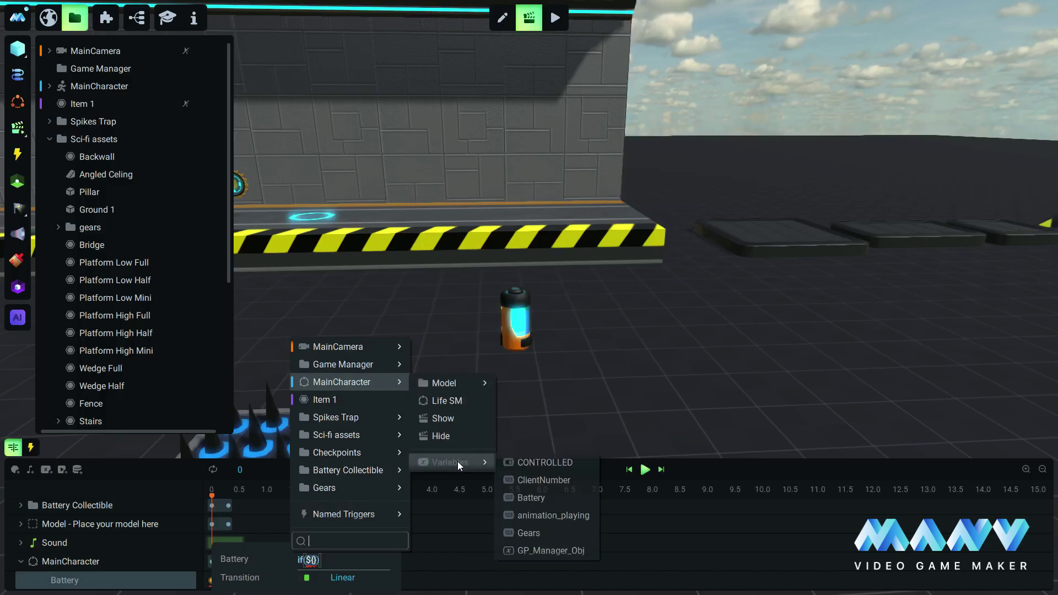
click(530, 498)
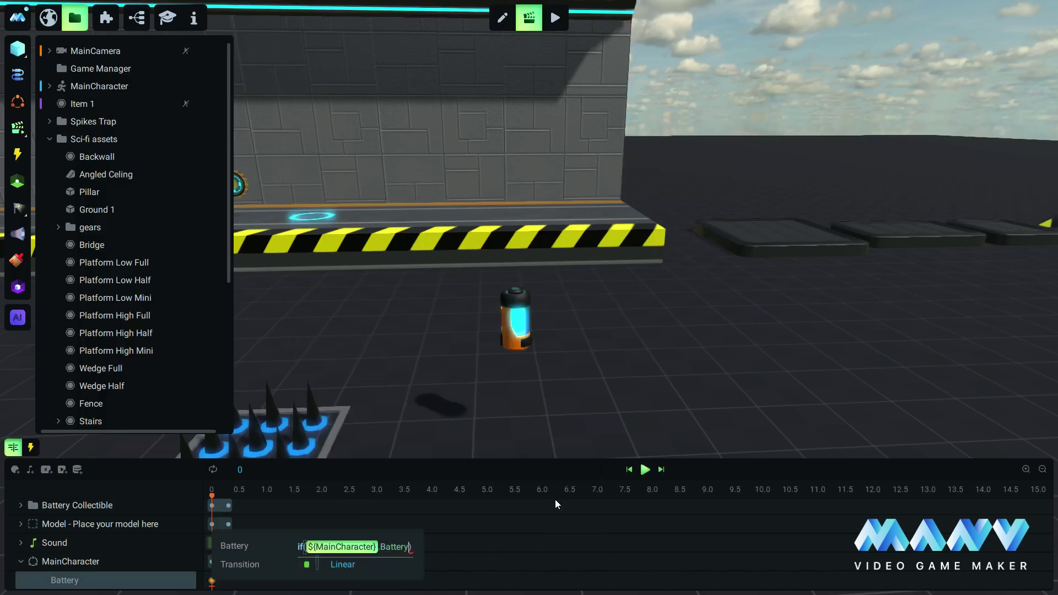
text(<)
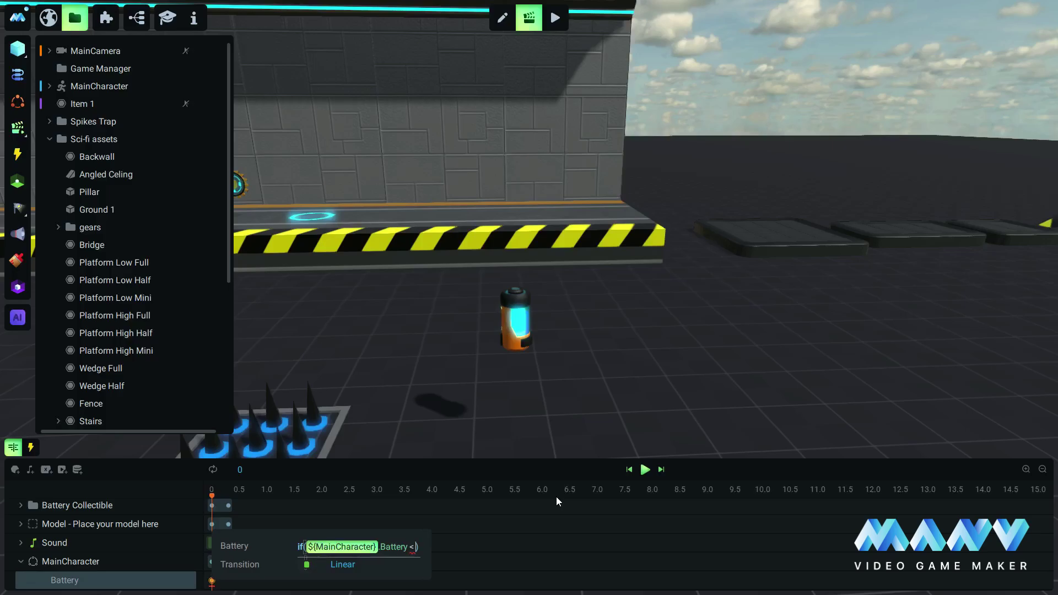
text(= 80,)
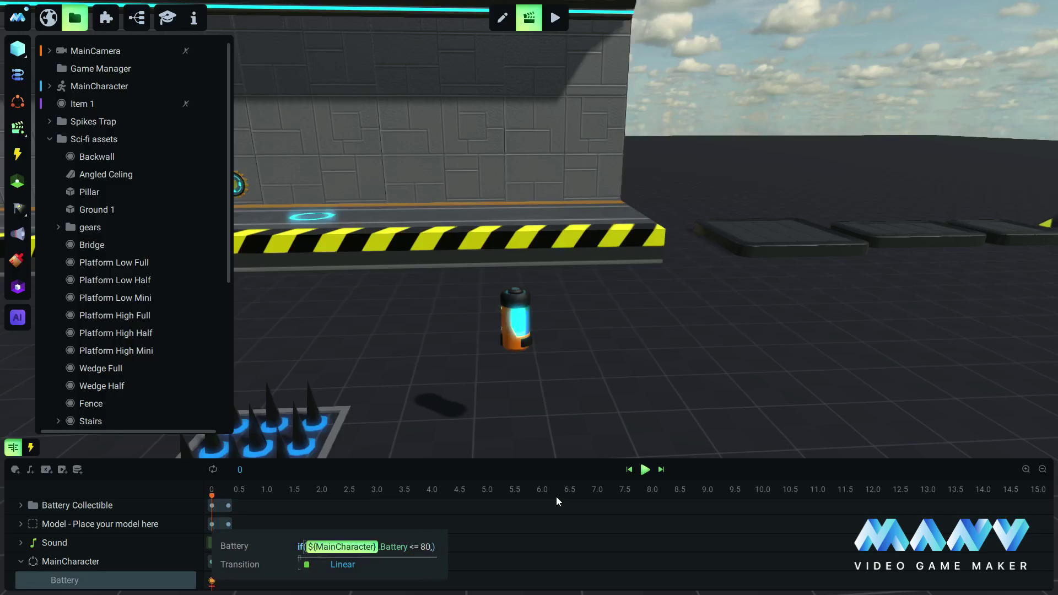
text(${)
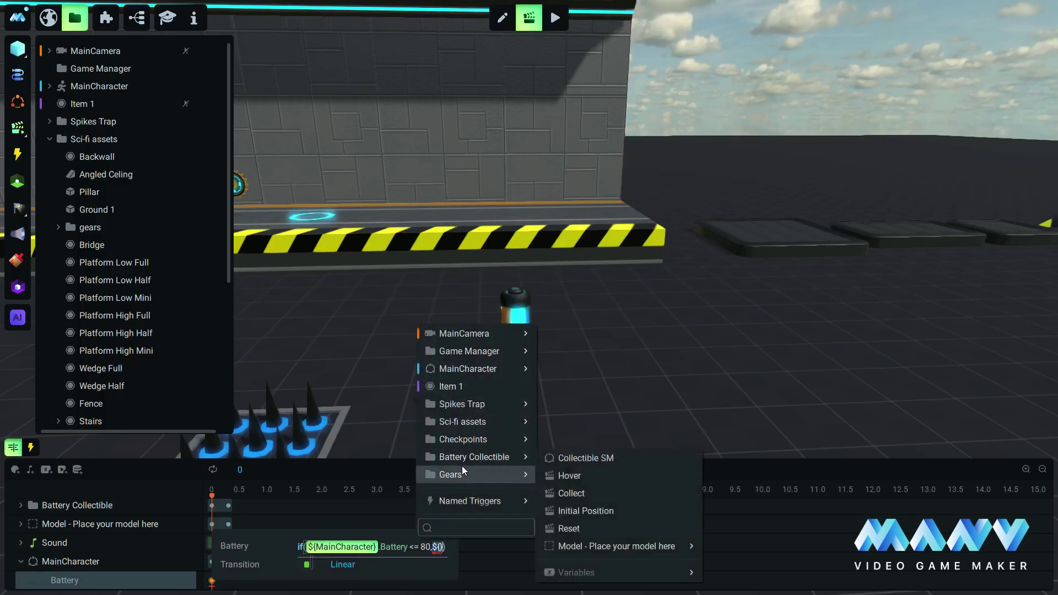
Step: Complete the if() expression so it returns MainCharacter's Battery + 20 when true and 100 otherwise
mouse_move(468, 369)
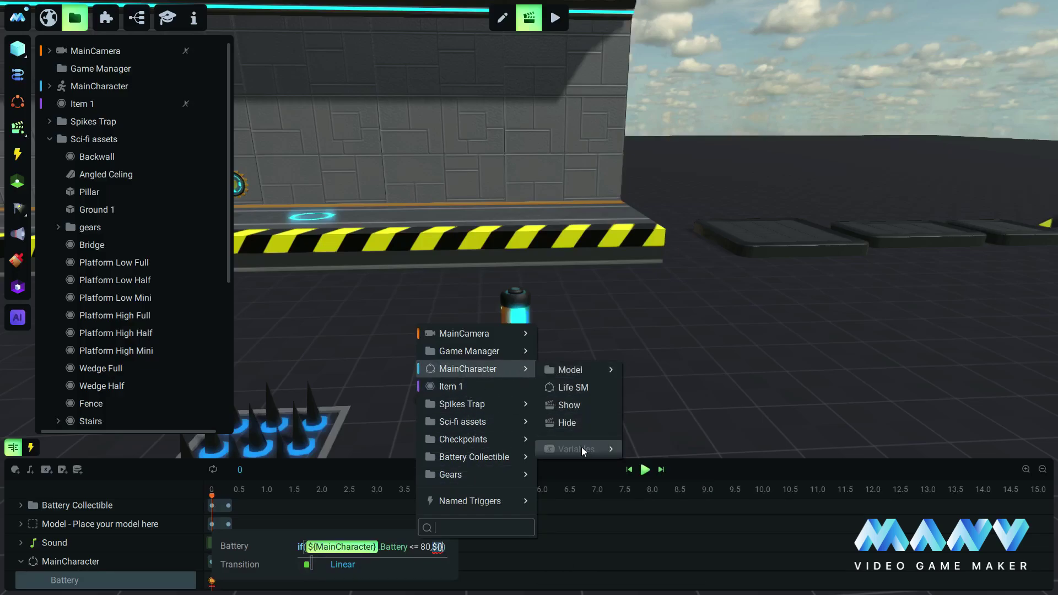
mouse_move(581, 447)
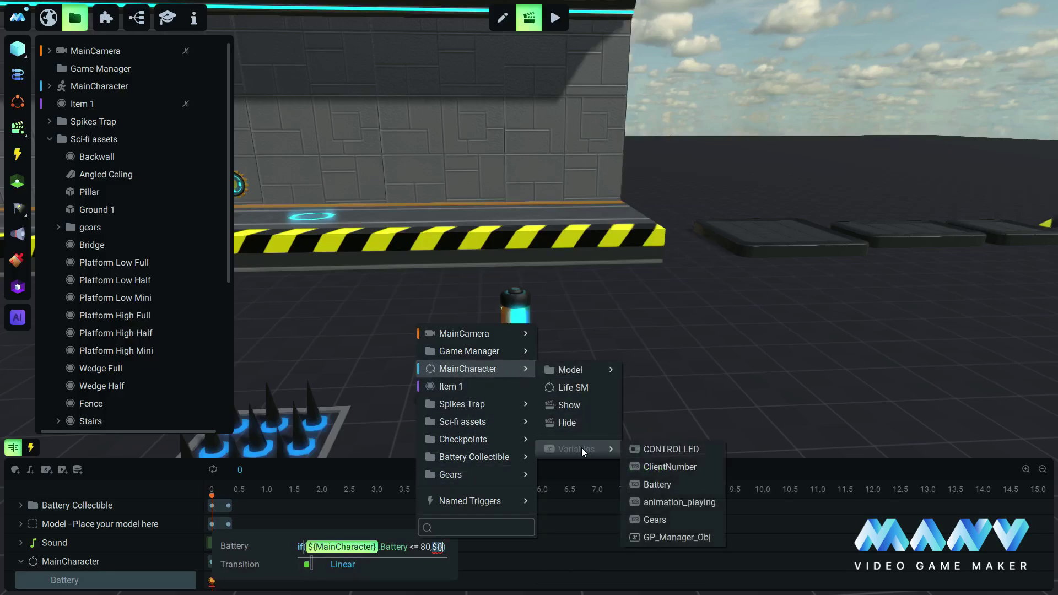
click(666, 484)
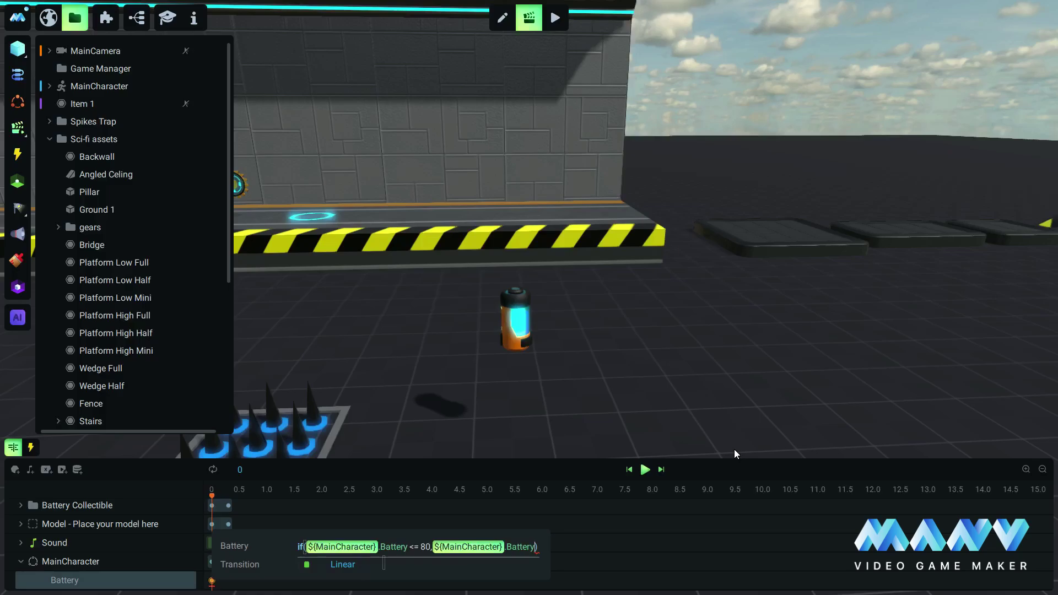
text(+ 20)
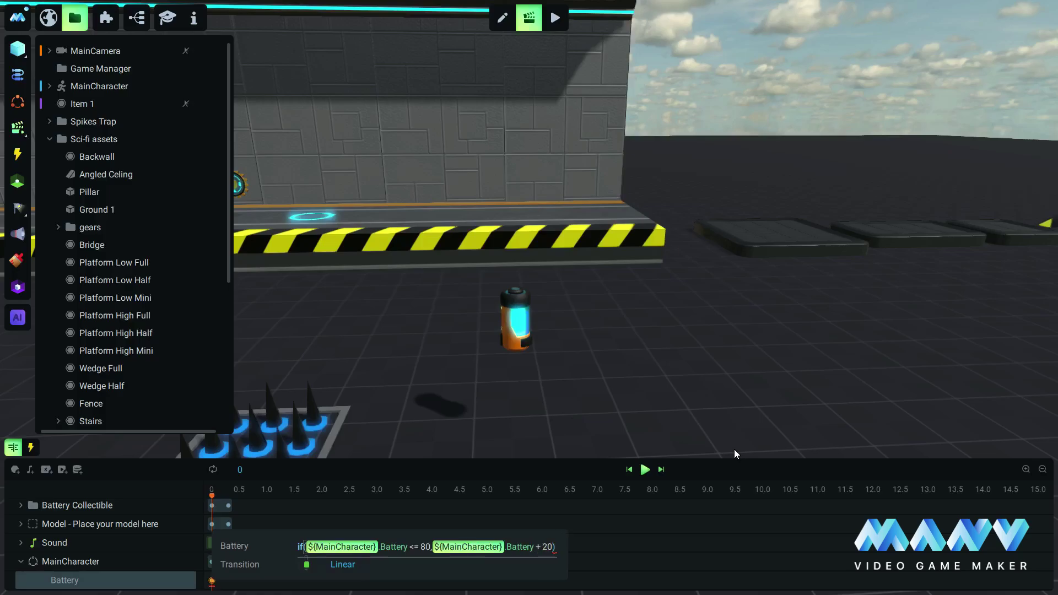
text(,100)
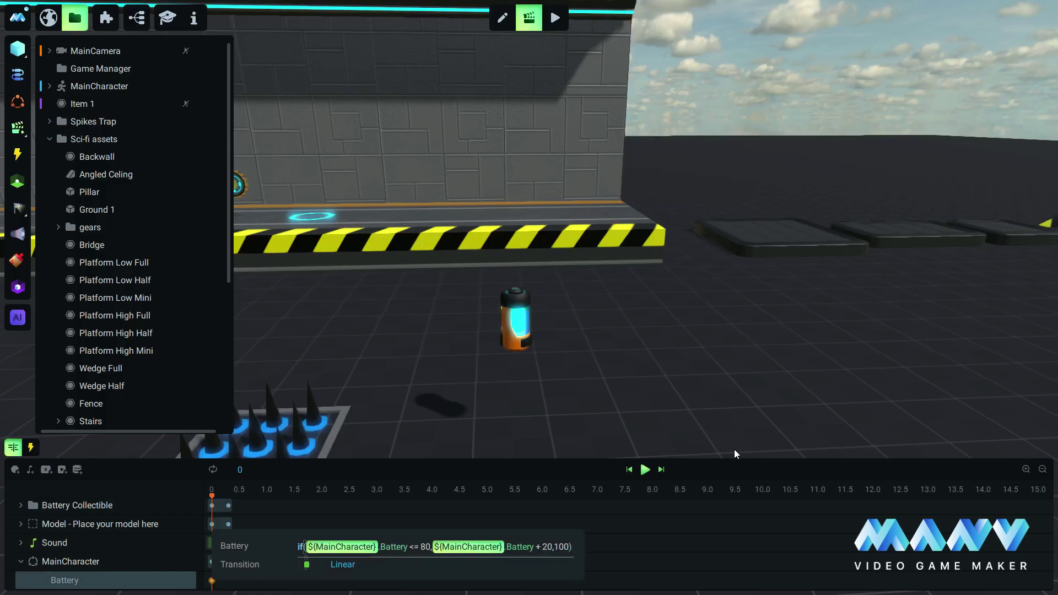
key(Return)
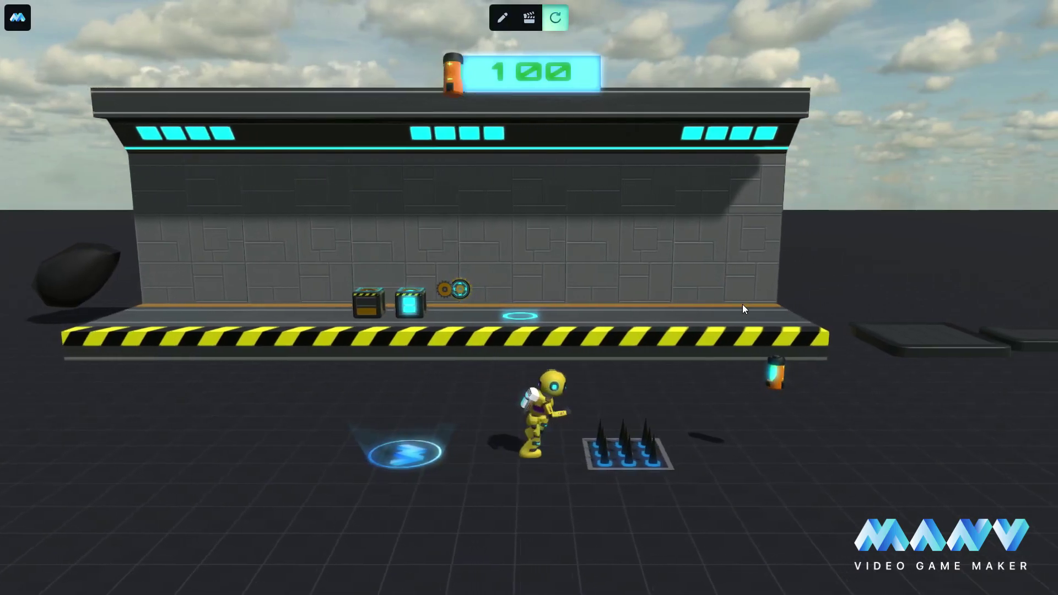
Step: Play-test the level by walking the robot over the spikes and into the battery collectible
key(d)
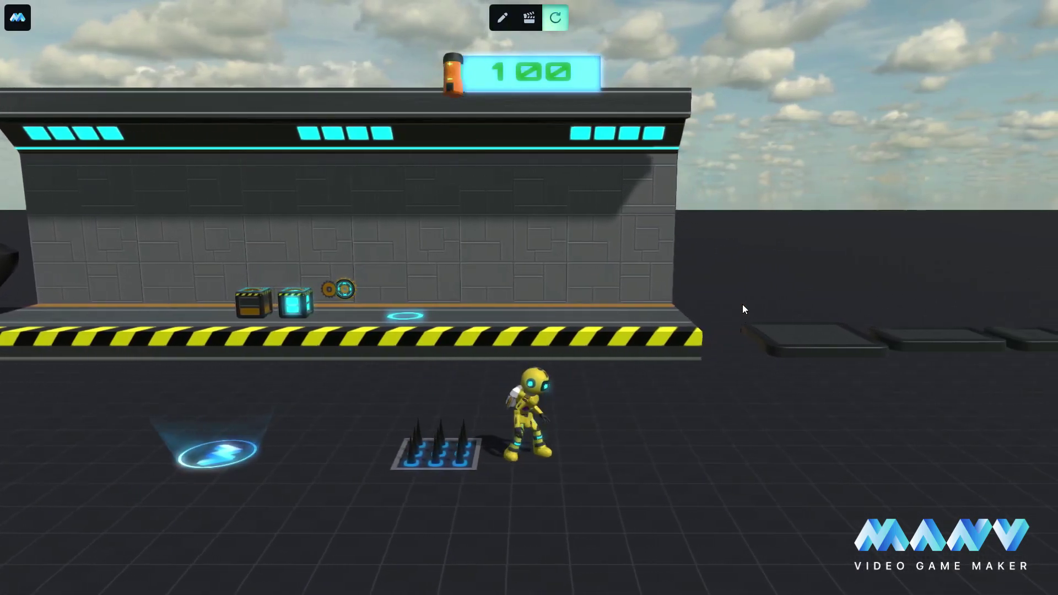
key(d)
key(a)
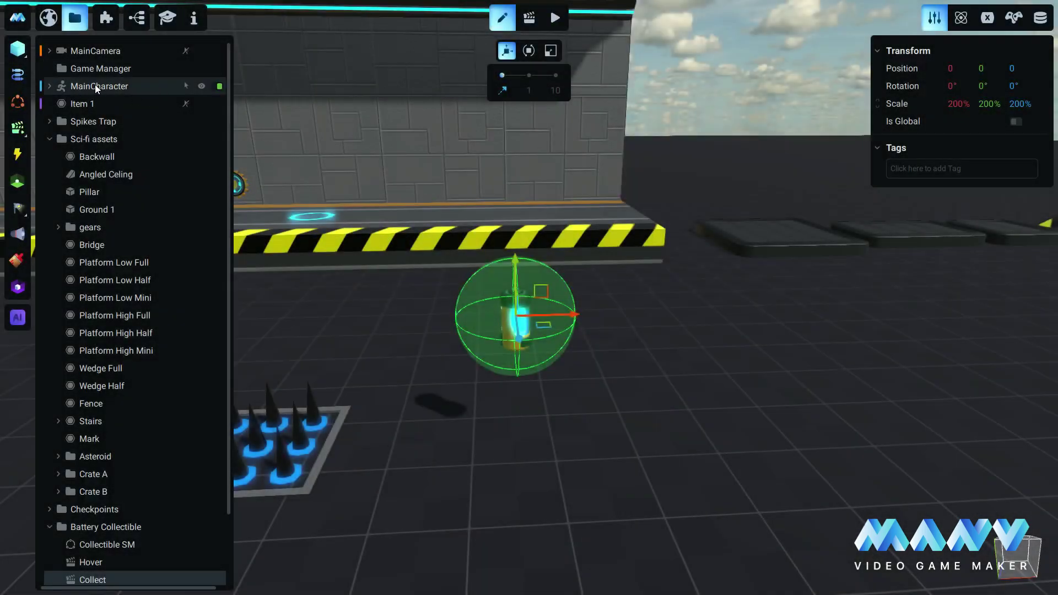
Step: Import Cross Particles.zip from the Tutorial Resources folder and place the Cross Particles asset in the scene
scroll(623, 255, down, 4)
click(601, 250)
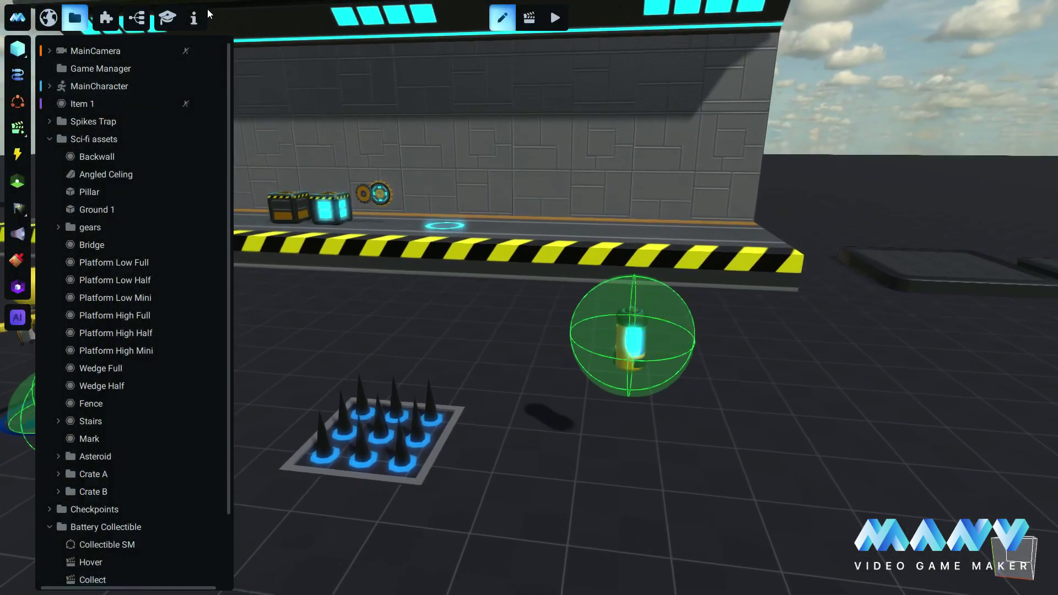
click(106, 18)
click(441, 158)
click(483, 213)
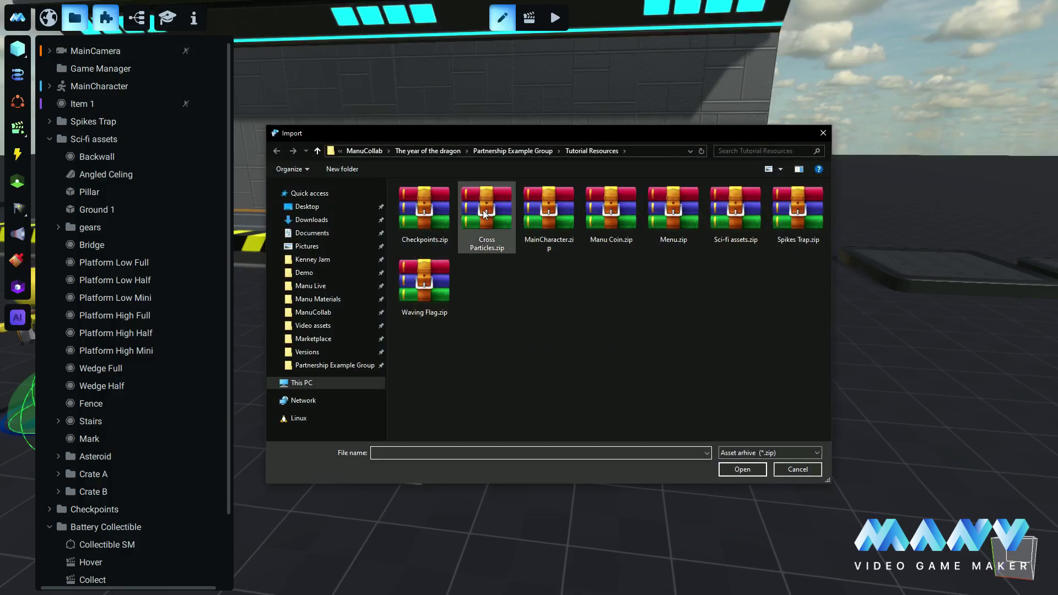
click(733, 470)
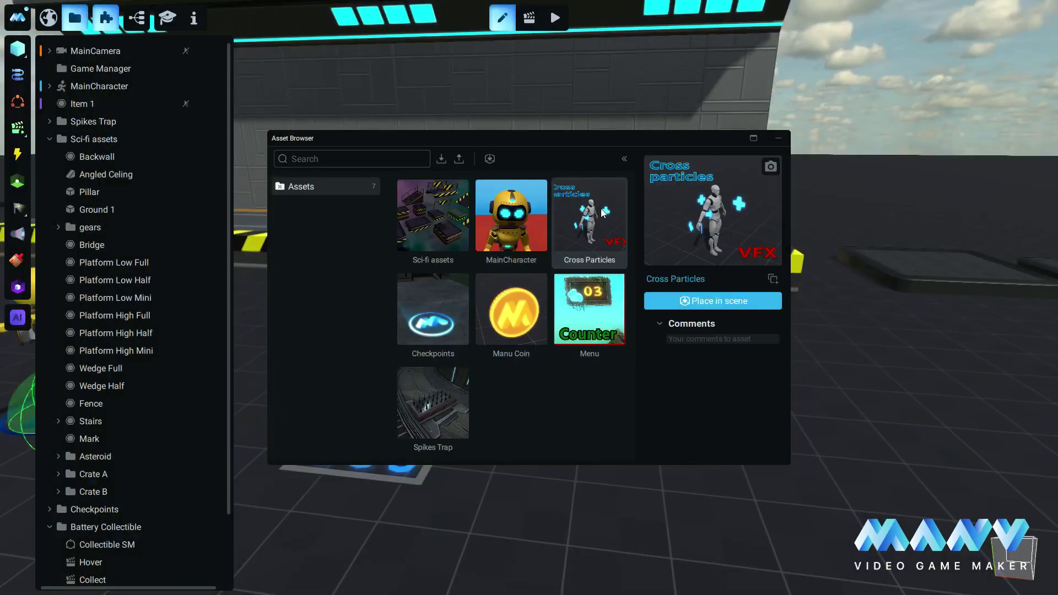
click(715, 301)
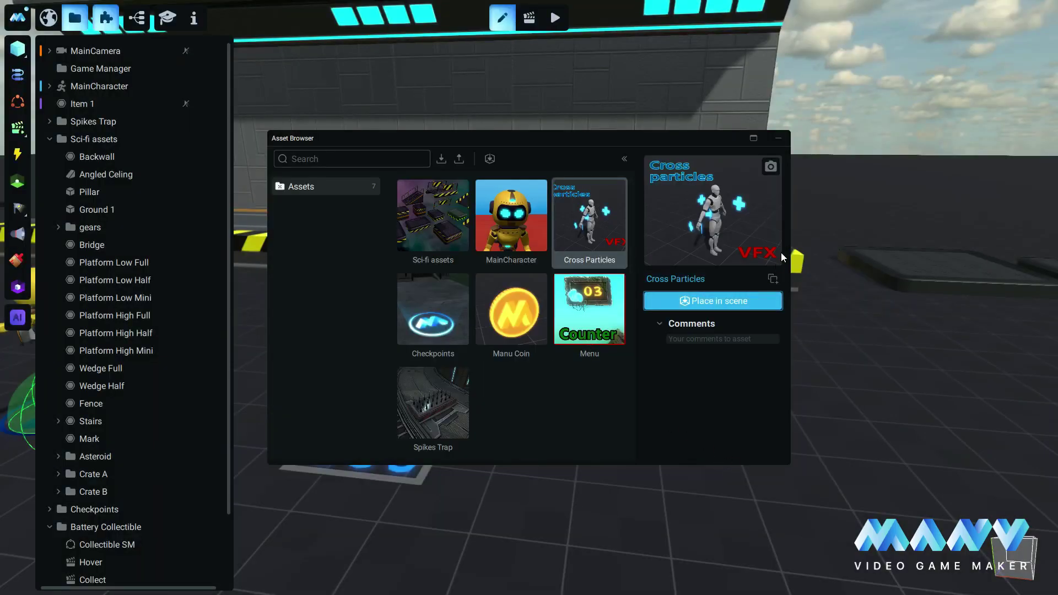
click(778, 140)
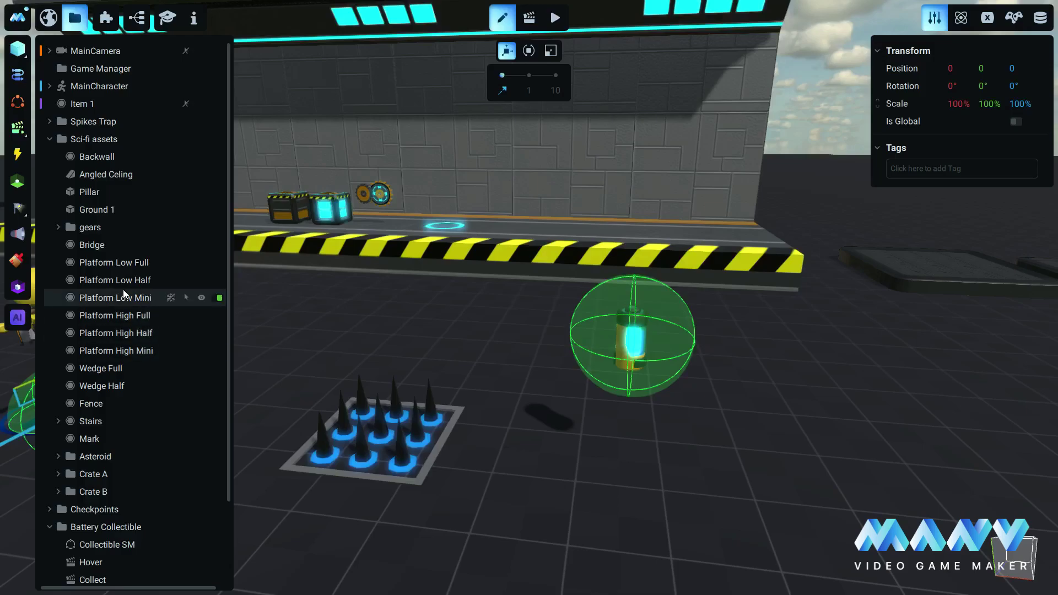
Step: Move the Cross Particles group into the MainCharacter's Model folder
scroll(83, 287, down, 4)
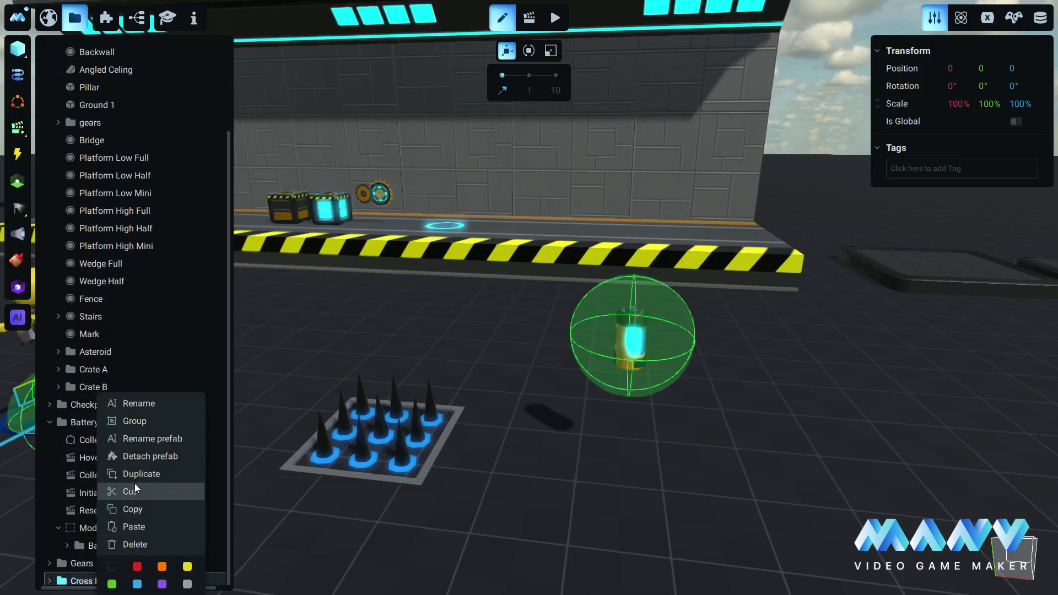
click(112, 584)
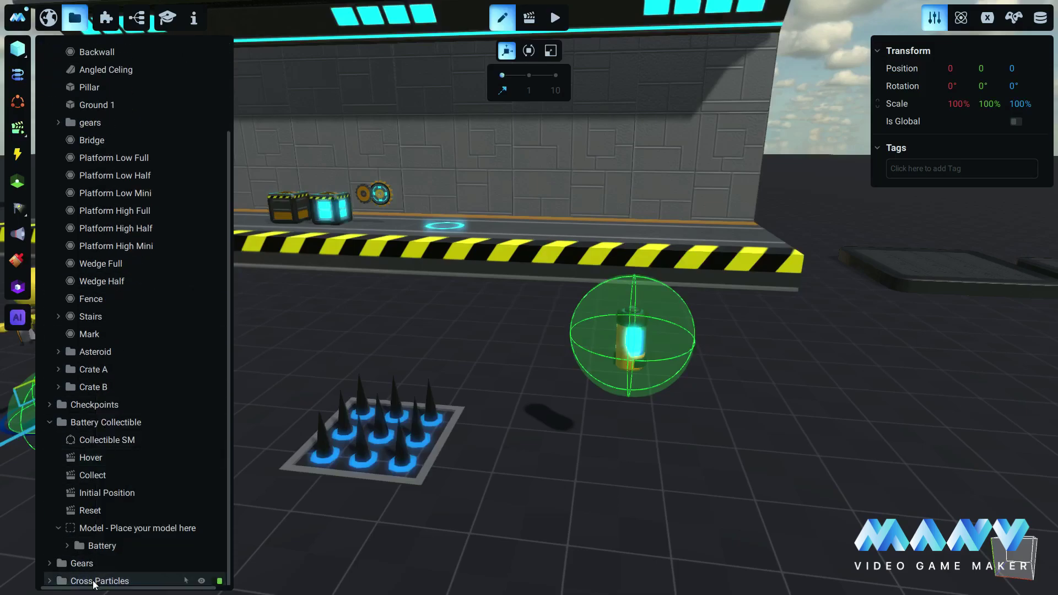
drag(94, 584, 121, 88)
drag(95, 529, 117, 108)
click(67, 138)
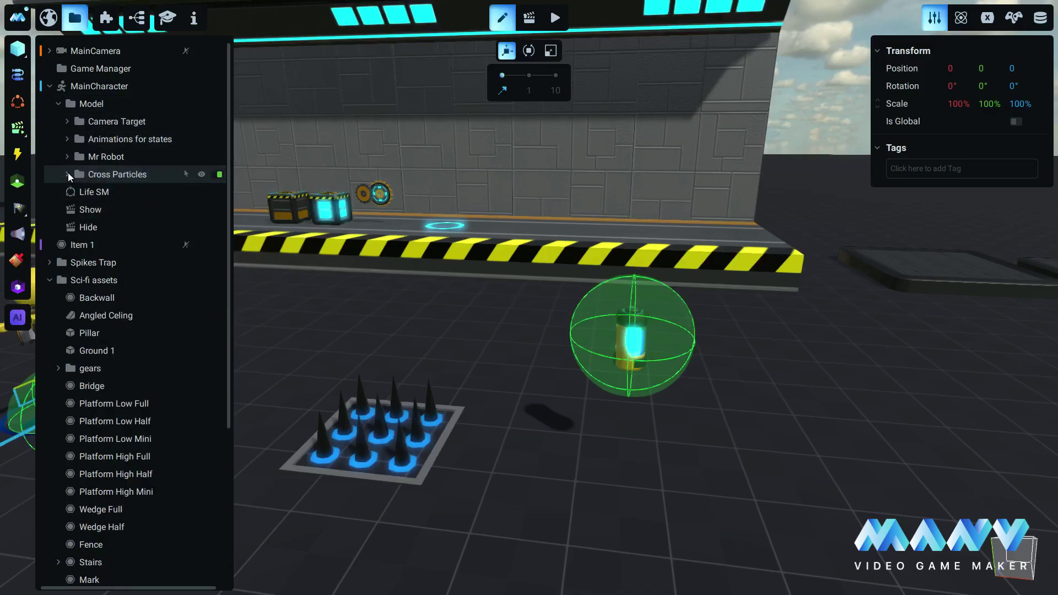
Step: Raise the Cross Particles group to the robot's body and set its Y position to 1
click(68, 174)
click(123, 174)
key(a)
key(w)
right_drag(684, 349, 719, 366)
drag(527, 312, 533, 208)
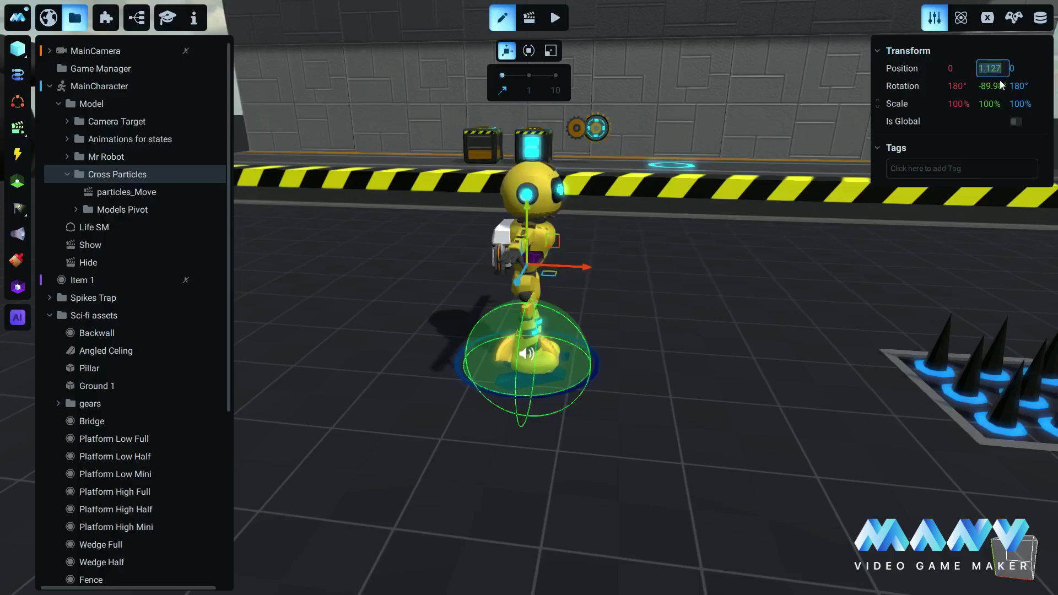
text(1)
key(Return)
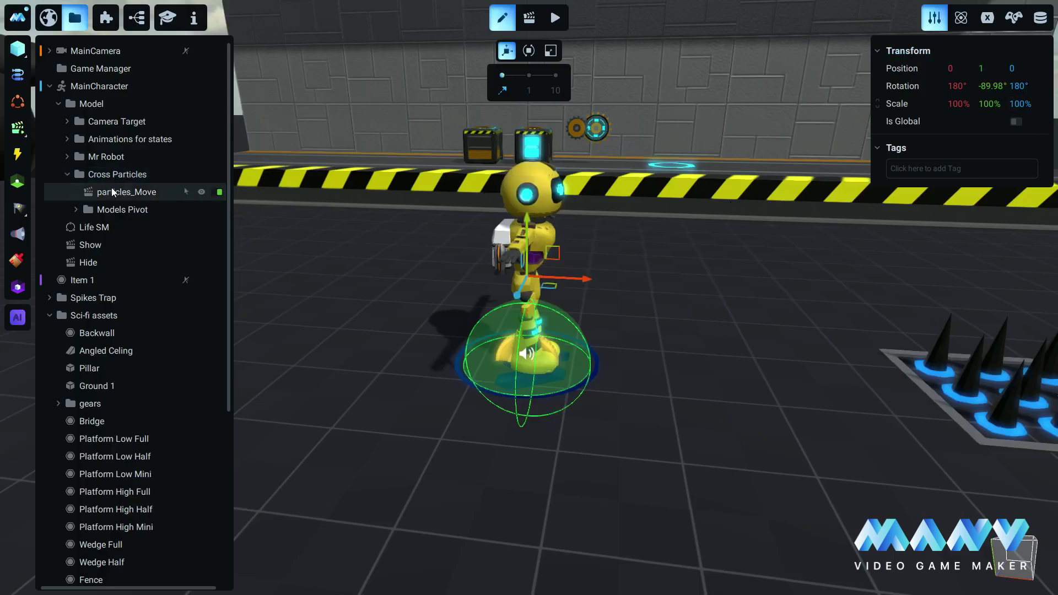
Step: Preview the particles_Move animation of the Cross Particles group on the robot
click(128, 191)
click(530, 19)
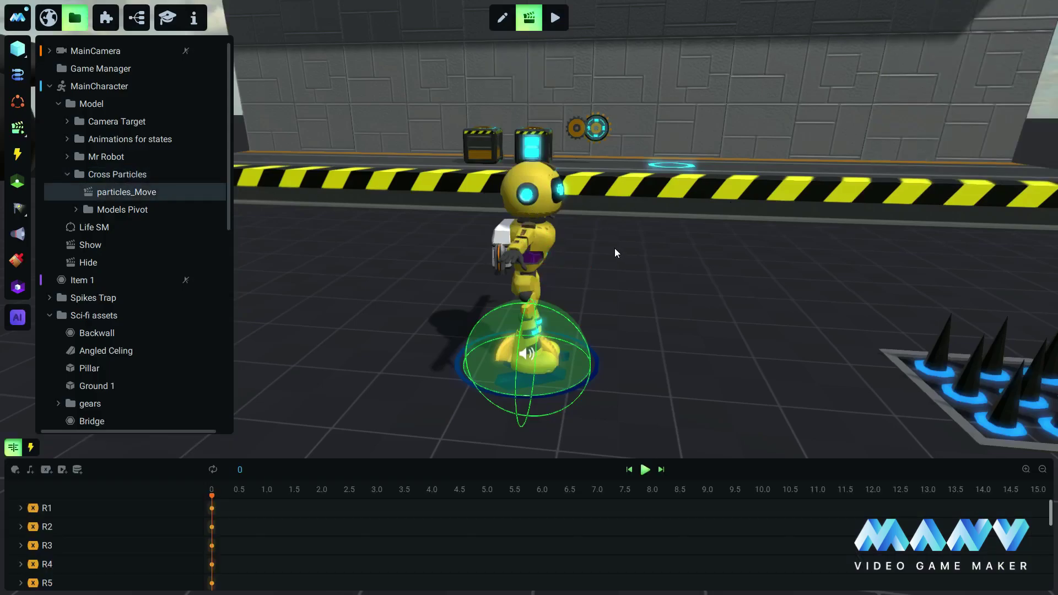
click(646, 472)
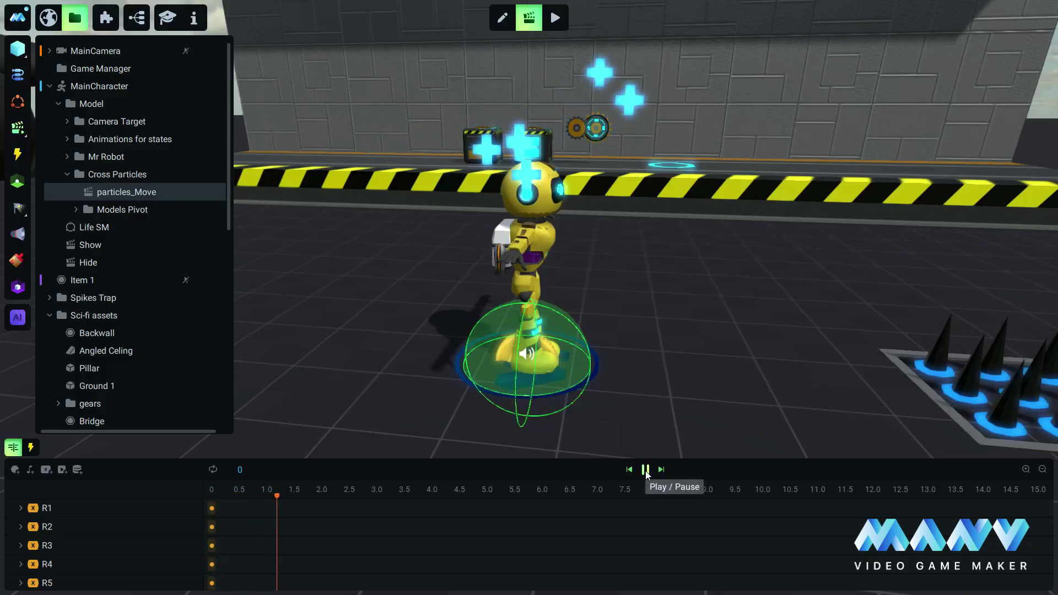
click(645, 469)
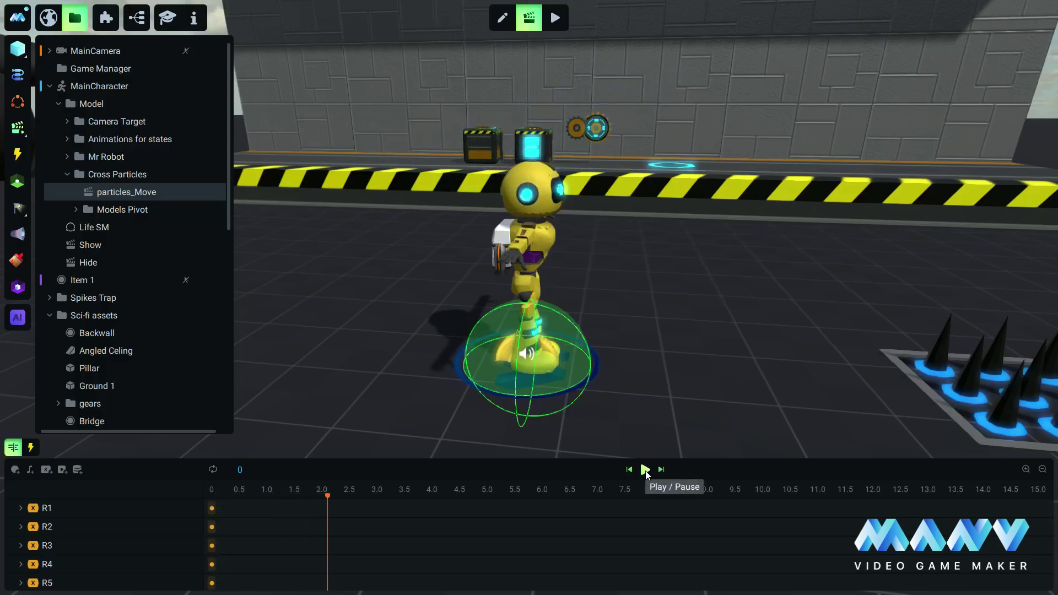
scroll(627, 313, down, 1)
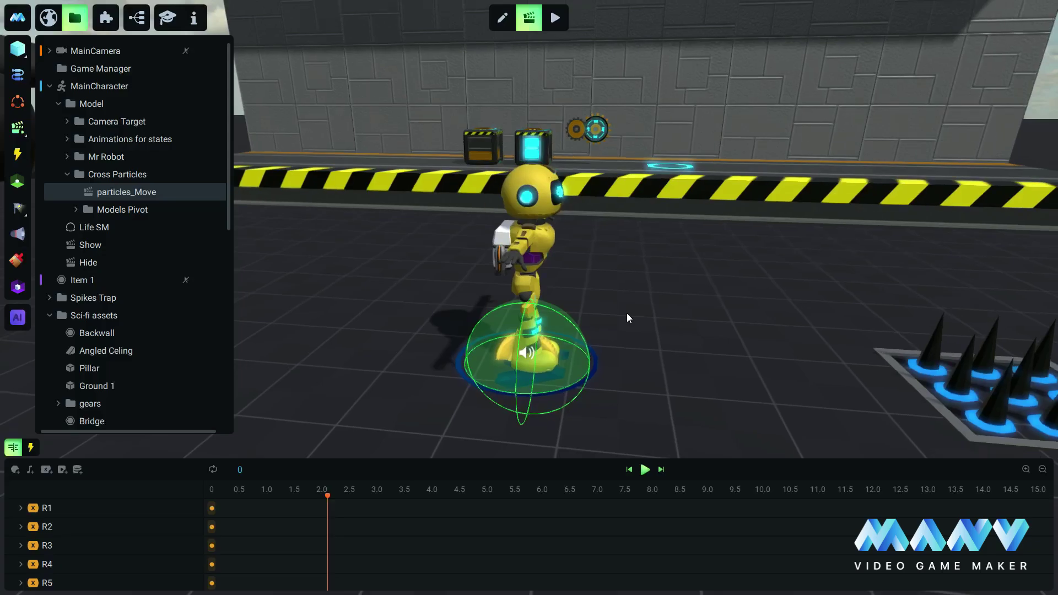
Step: Add a Collision Started trigger to the particles_Move animation between MainCharacter and any object tagged Energy
click(31, 447)
click(46, 487)
mouse_move(84, 438)
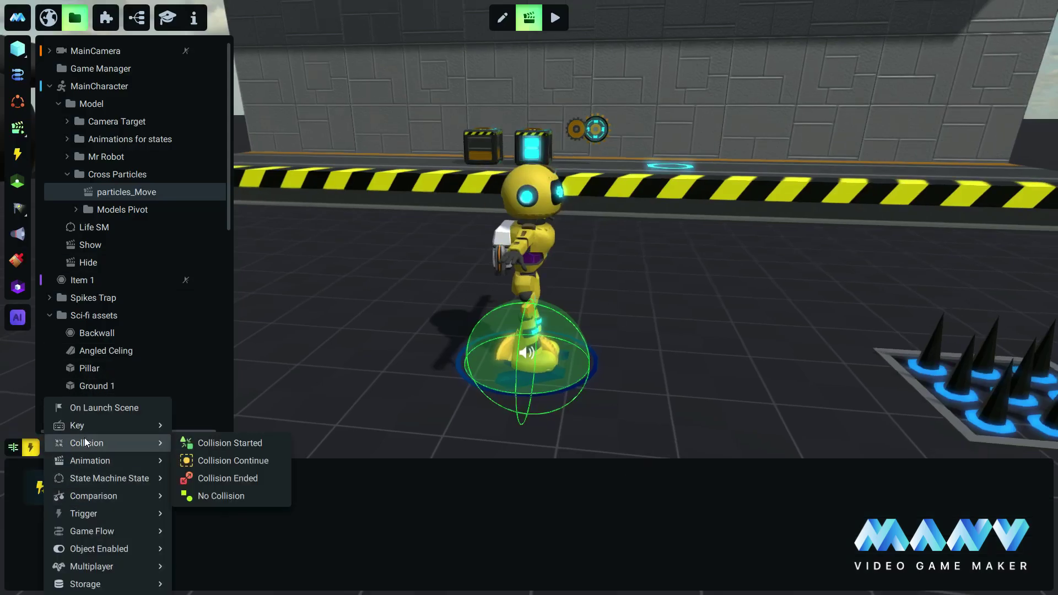
click(240, 443)
click(107, 478)
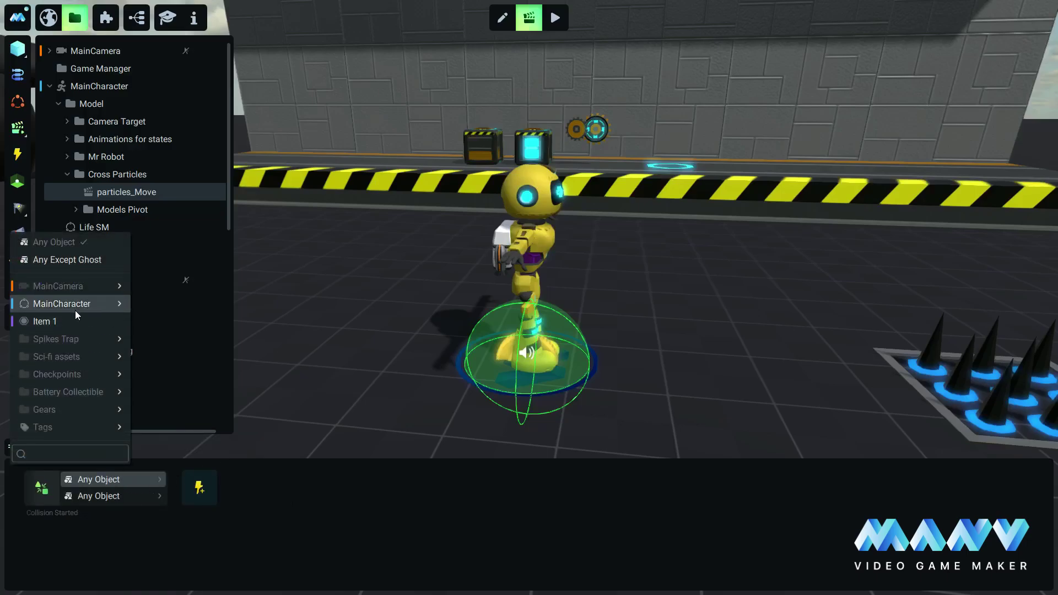
click(76, 309)
click(98, 496)
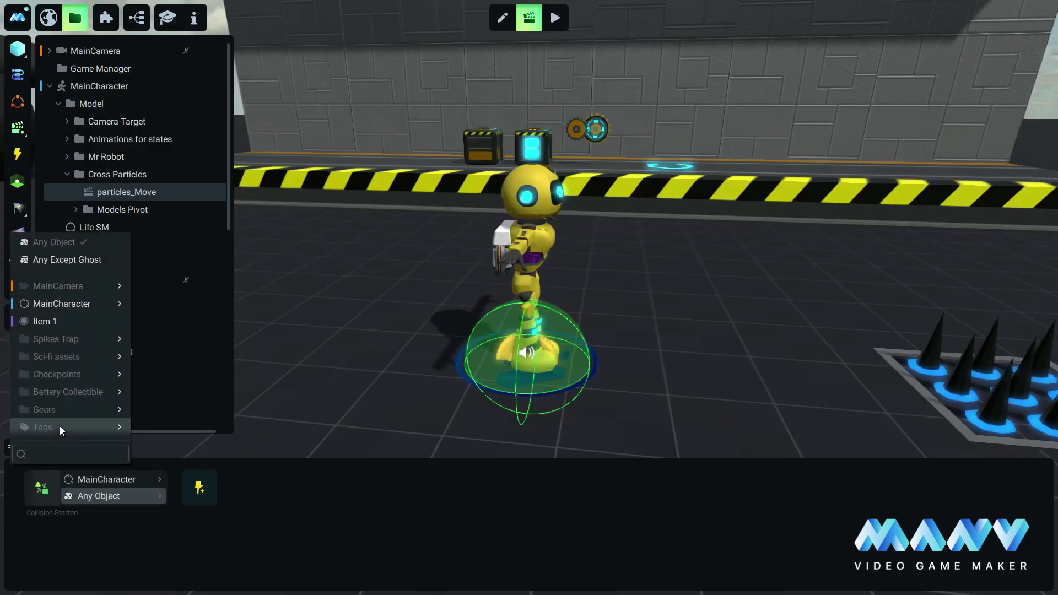
mouse_move(59, 426)
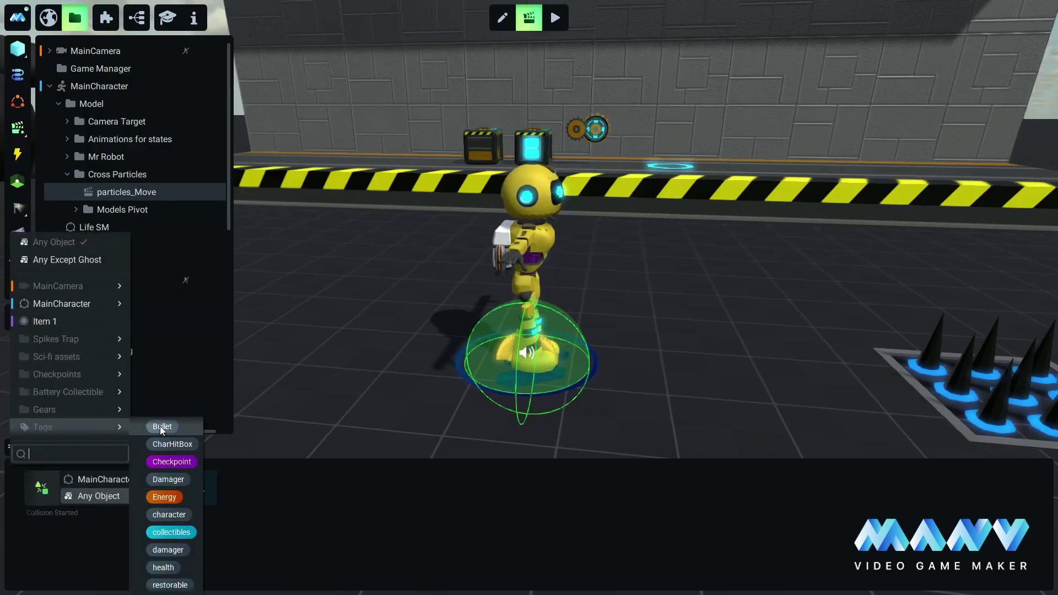
click(167, 497)
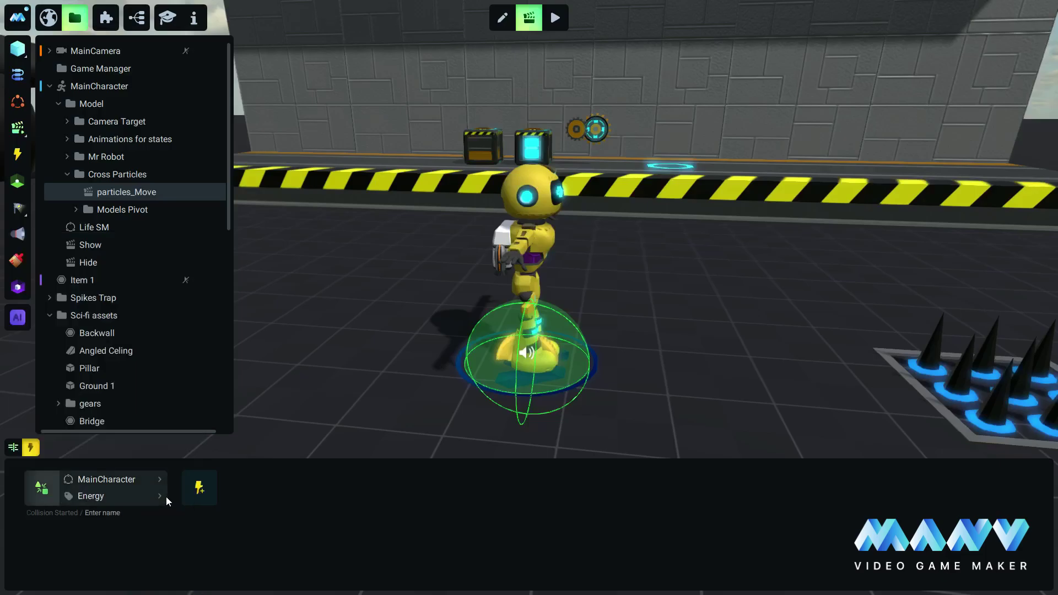
click(14, 447)
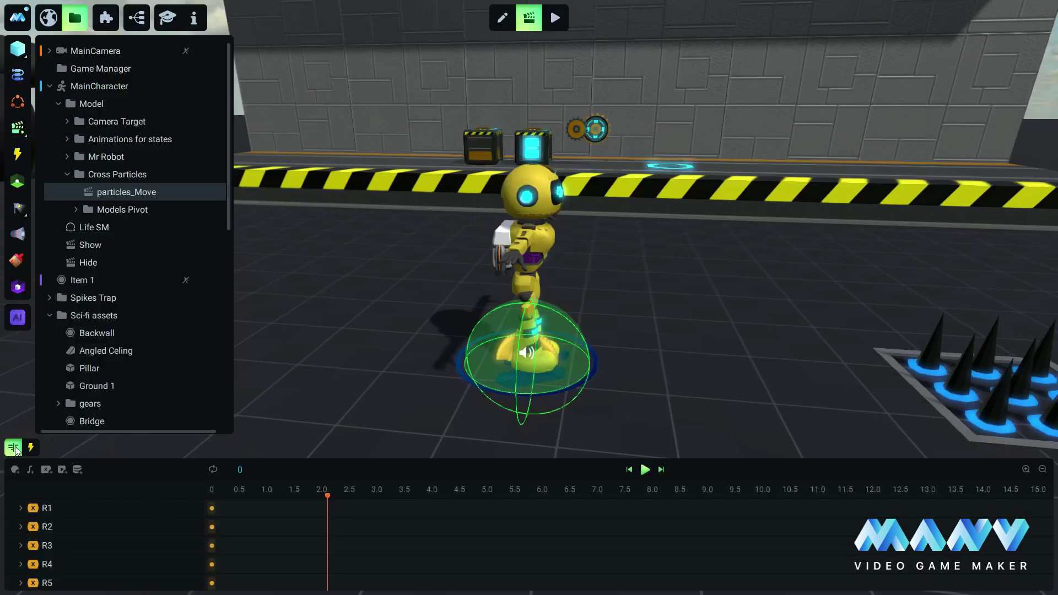
Step: Collapse the Cross Particles and Sci-fi assets folders in the hierarchy and return to object editing
click(66, 174)
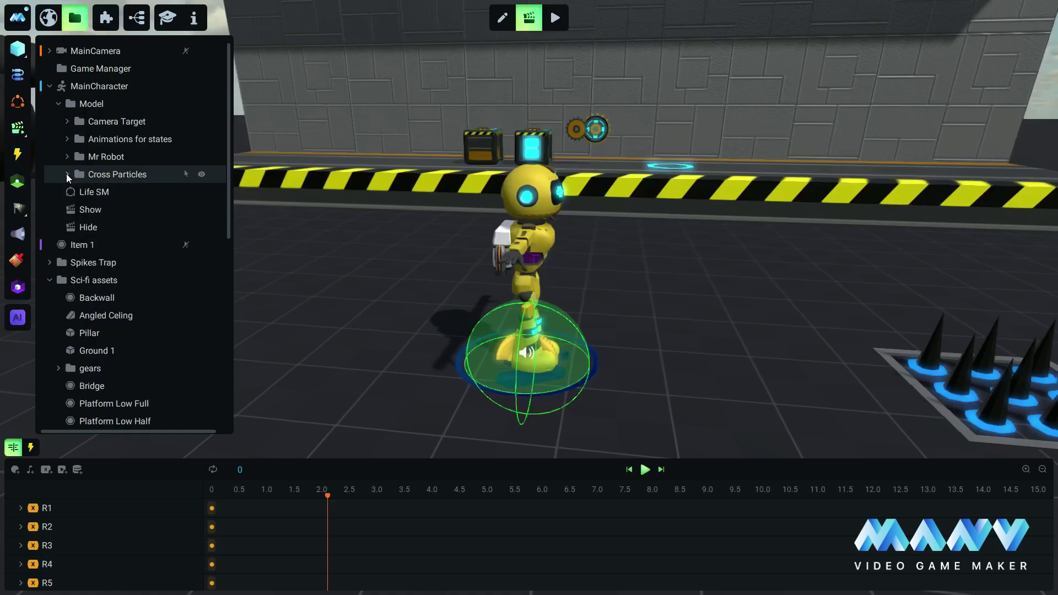
right_drag(635, 324, 643, 341)
scroll(644, 342, down, 4)
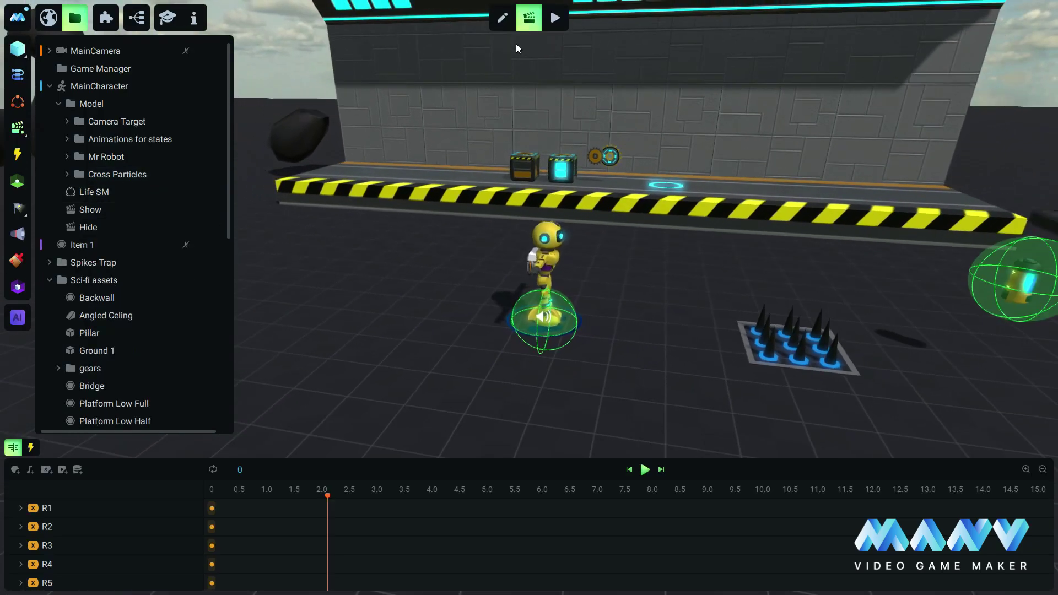
click(502, 18)
scroll(642, 345, up, 4)
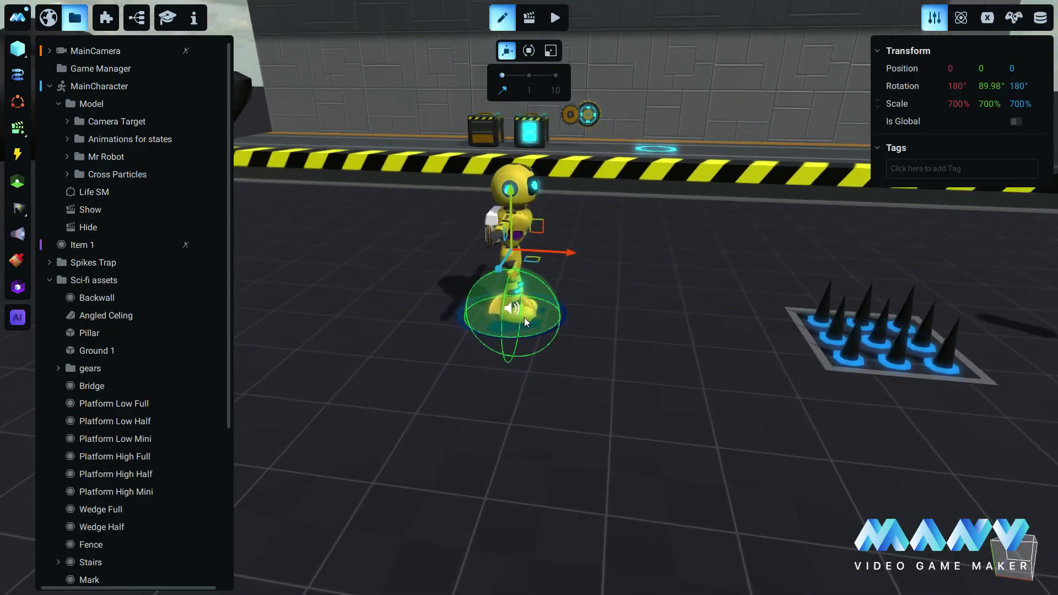
click(53, 279)
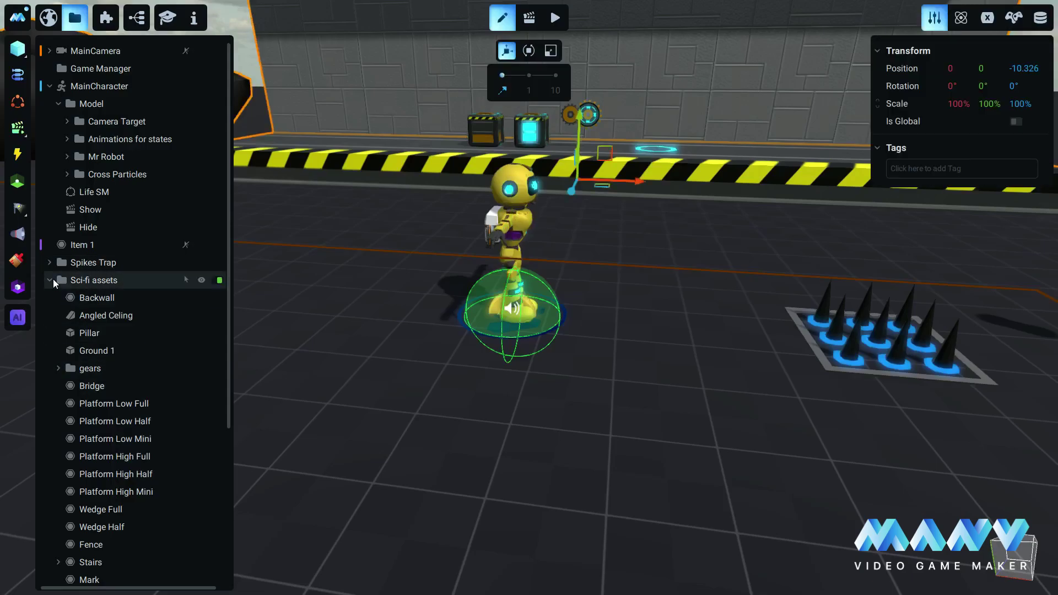
click(50, 280)
Step: Move the Gears collectible off the robot and raise it near the spikes, to about X 2.758 and Y 1.623
click(78, 456)
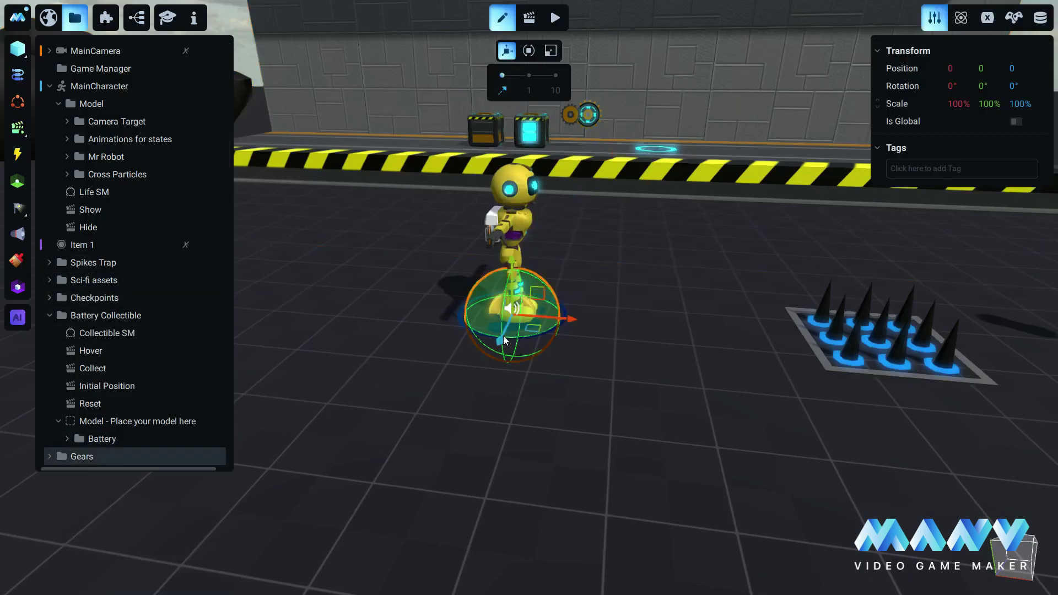
scroll(581, 335, down, 2)
scroll(580, 334, up, 2)
drag(525, 339, 668, 336)
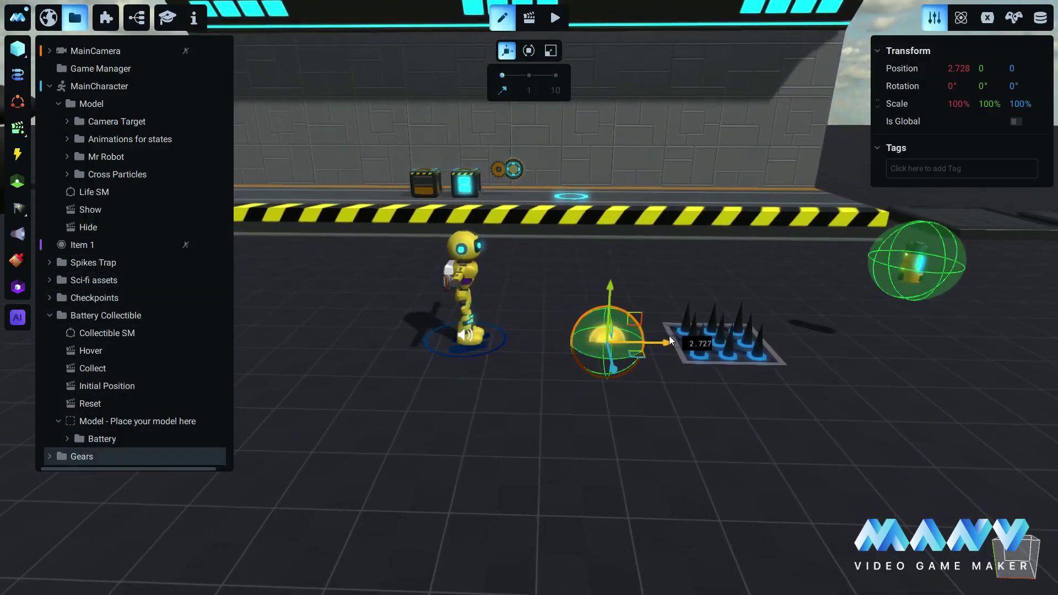
drag(611, 292, 626, 197)
scroll(637, 309, up, 5)
scroll(758, 319, down, 5)
Step: Delete the Manu Coin model from the Gears collectible's model placeholder
click(49, 456)
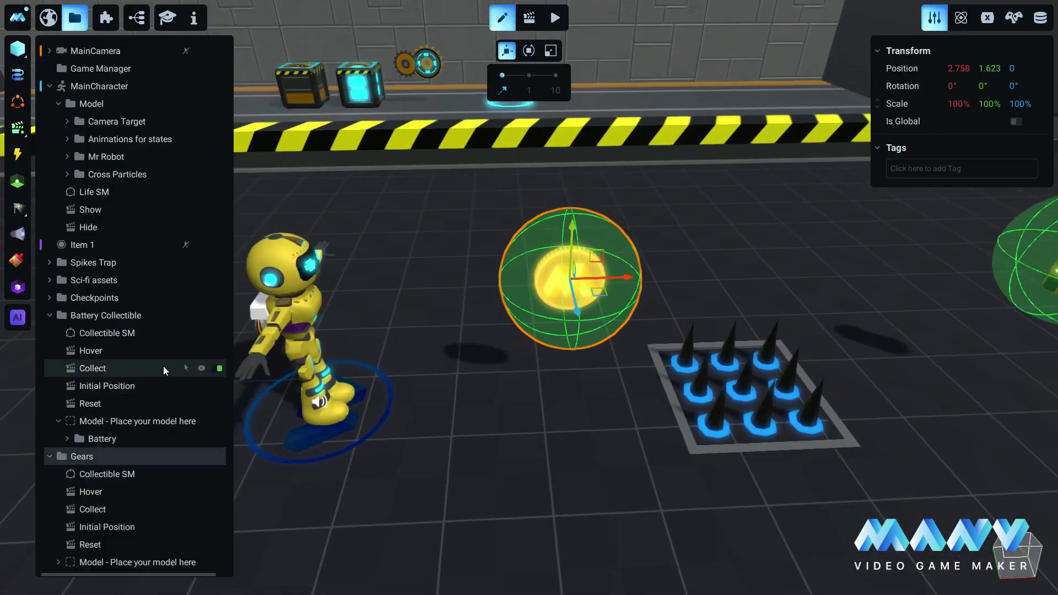
click(57, 562)
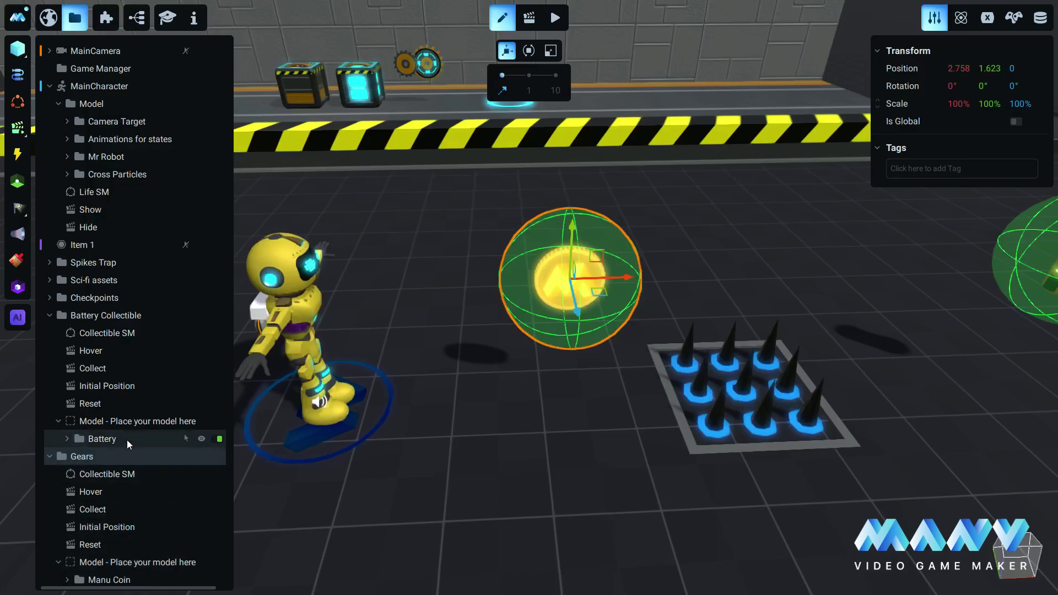
click(116, 579)
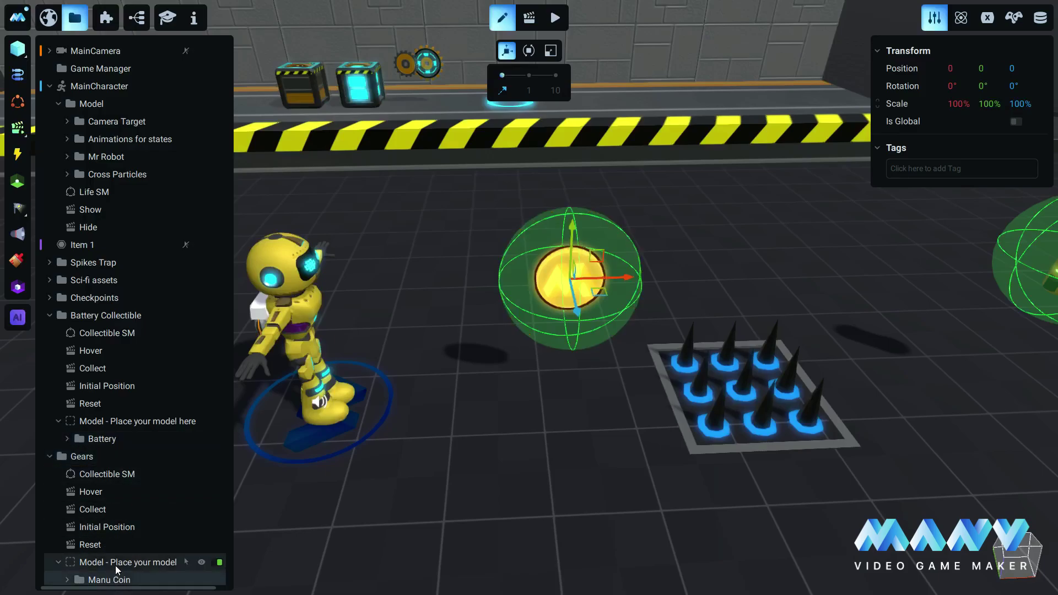
double_click(138, 562)
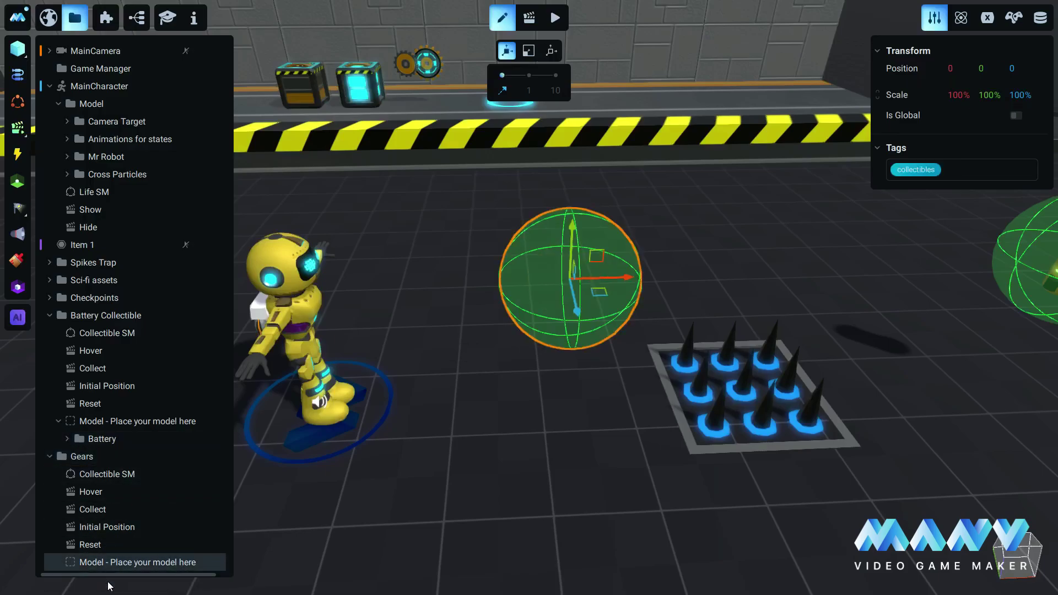
Step: Move the gears group from the Sci-fi assets folder into the Gears collectible's model placeholder
double_click(51, 280)
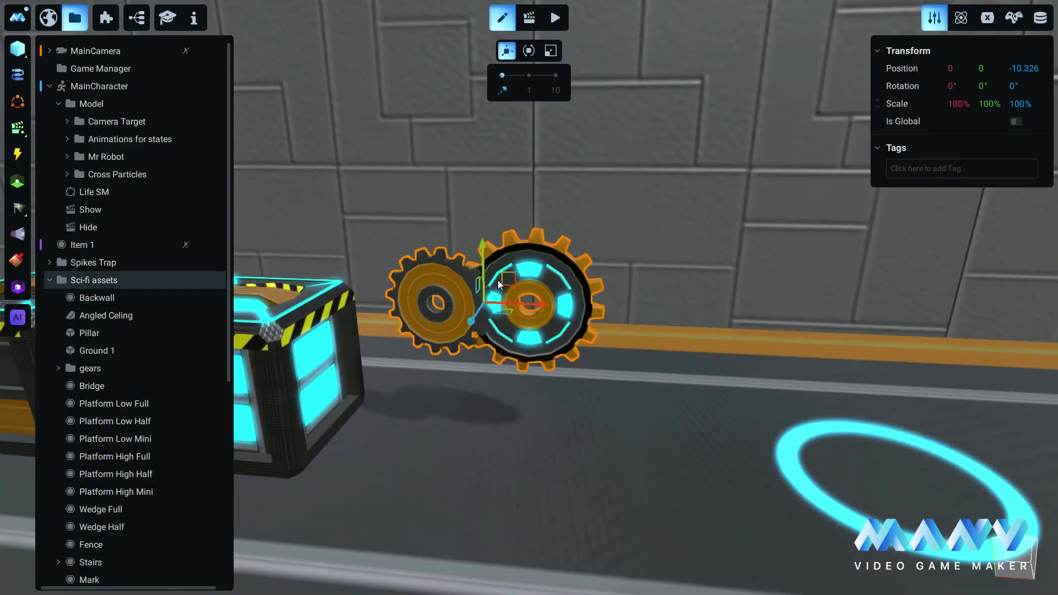
click(497, 280)
scroll(530, 350, down, 10)
middle_drag(530, 350, 479, 319)
drag(91, 368, 98, 587)
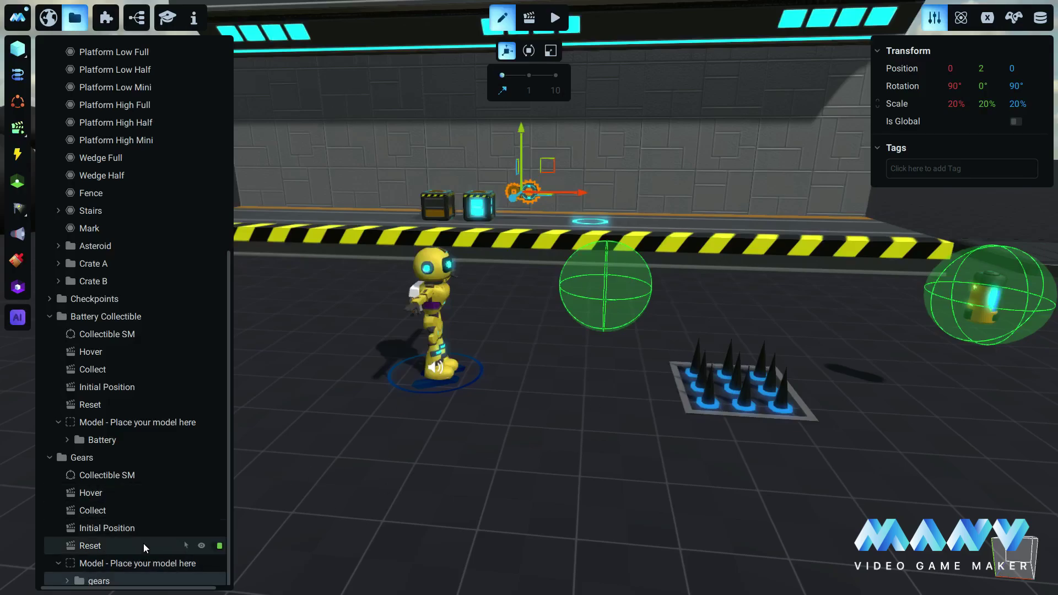
Step: Set the gears model's X, Y and Z position to 0 to centre it in the collectible
click(103, 564)
click(104, 581)
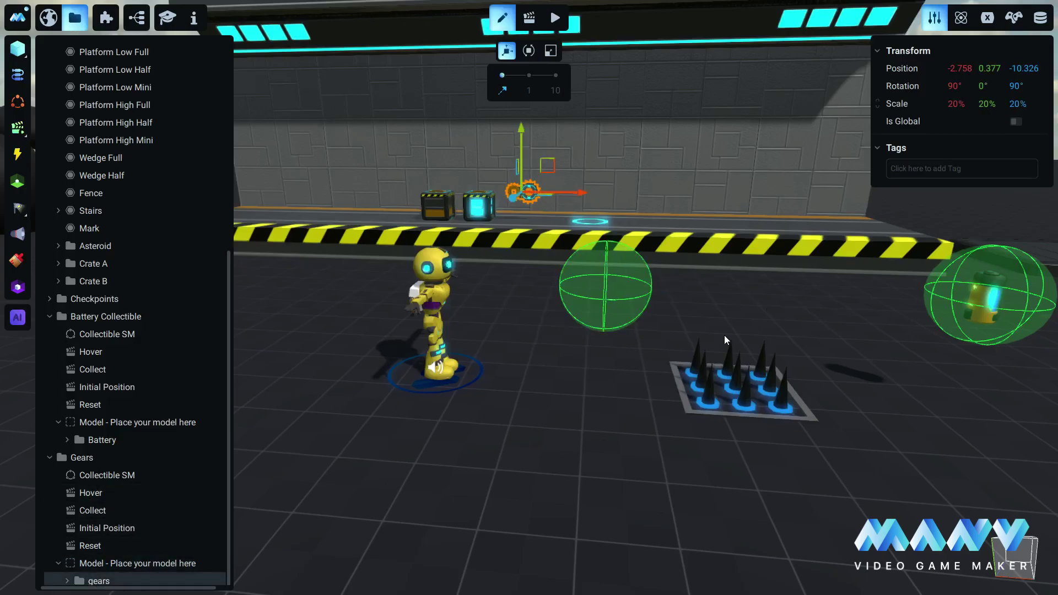
click(960, 72)
text(0)
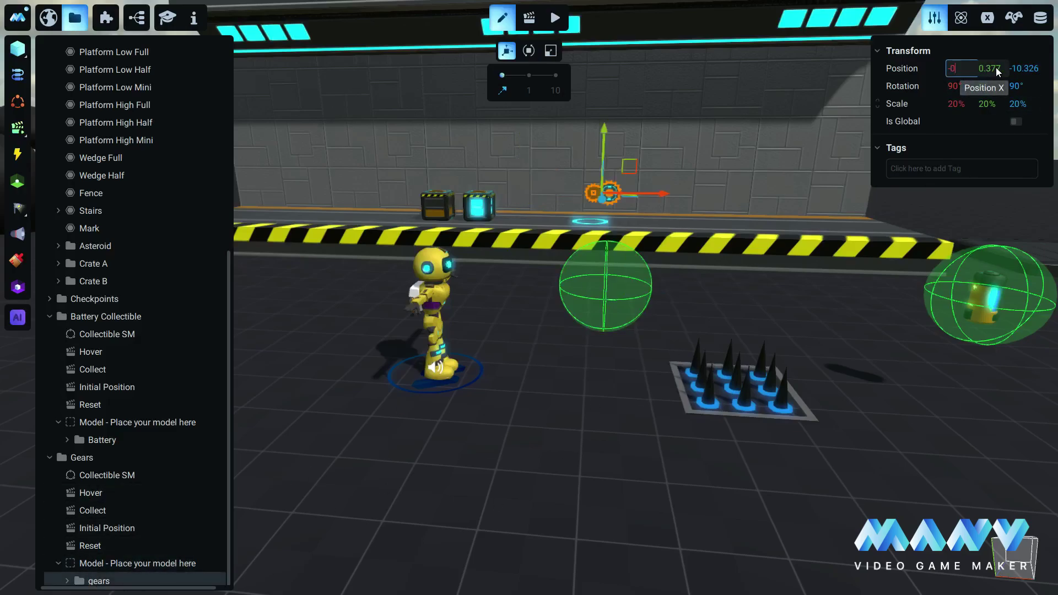
click(992, 68)
text(0)
click(1026, 69)
text(0)
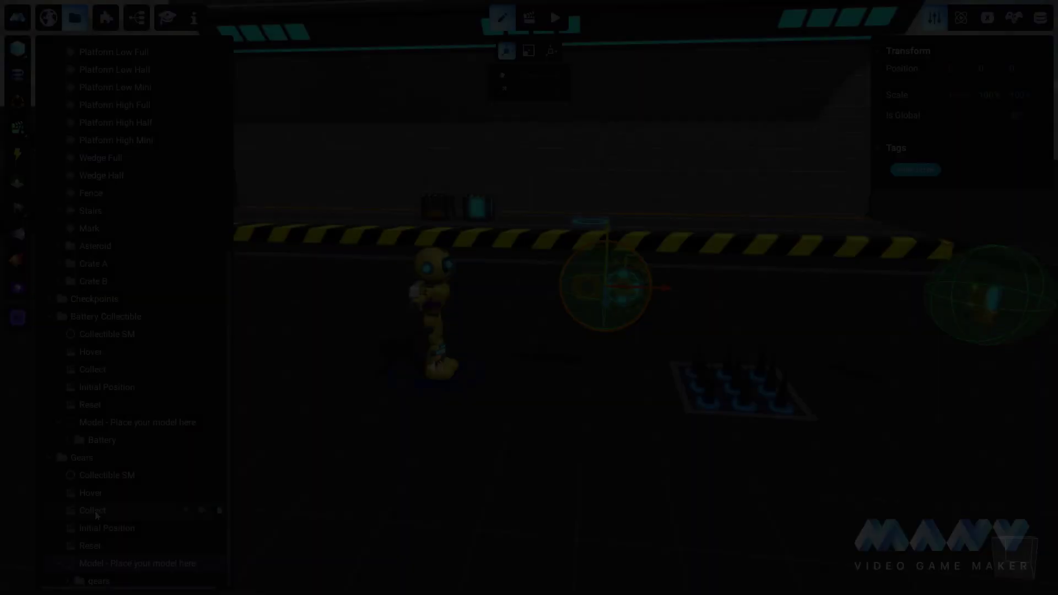
Step: Add MainCharacter with its Gears variable as a track in the Gears collectible's Collect animation
click(95, 511)
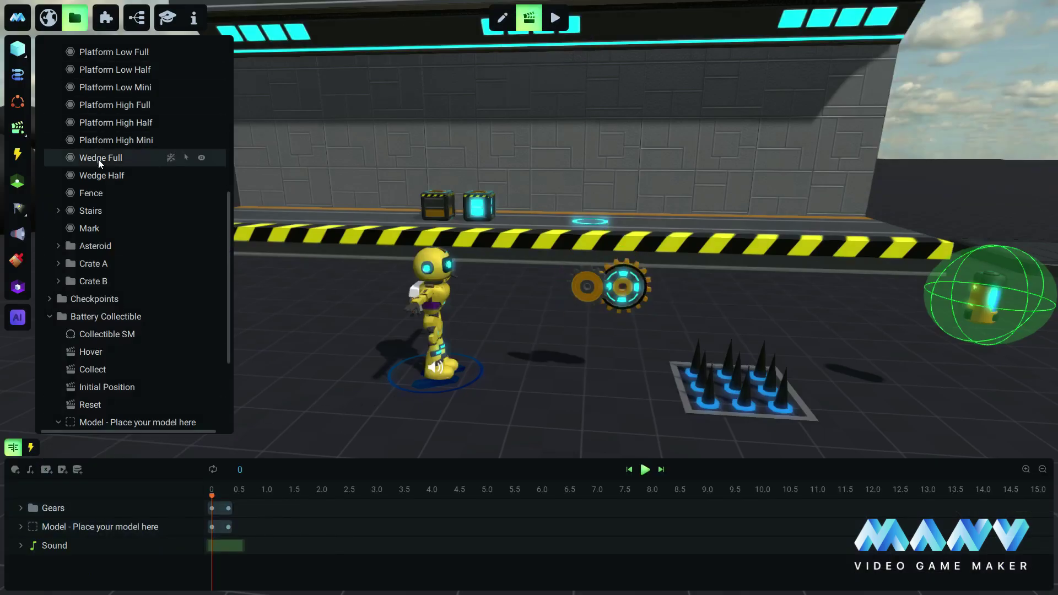
click(16, 470)
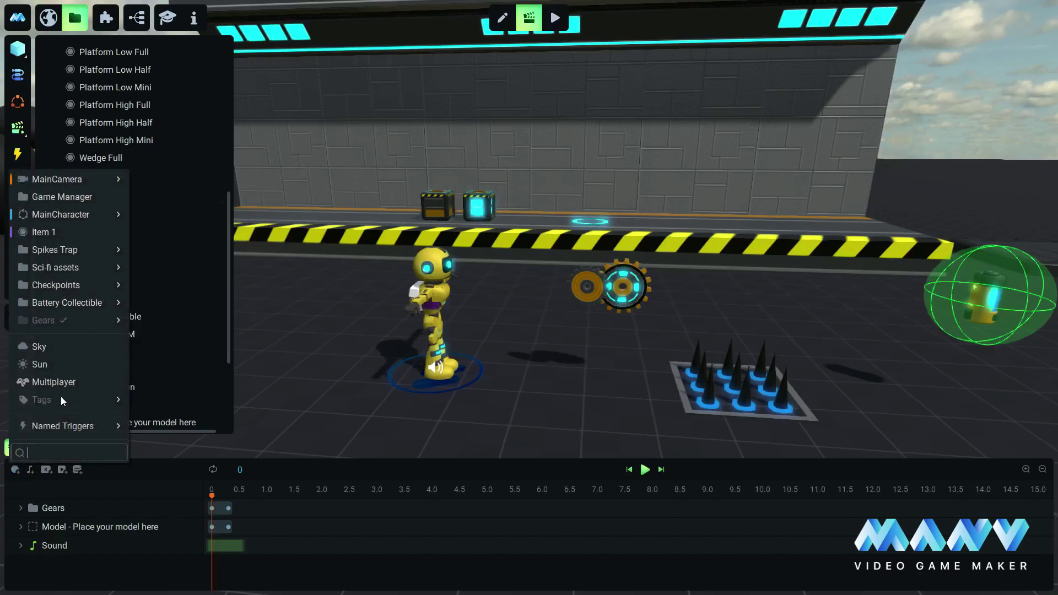
click(77, 217)
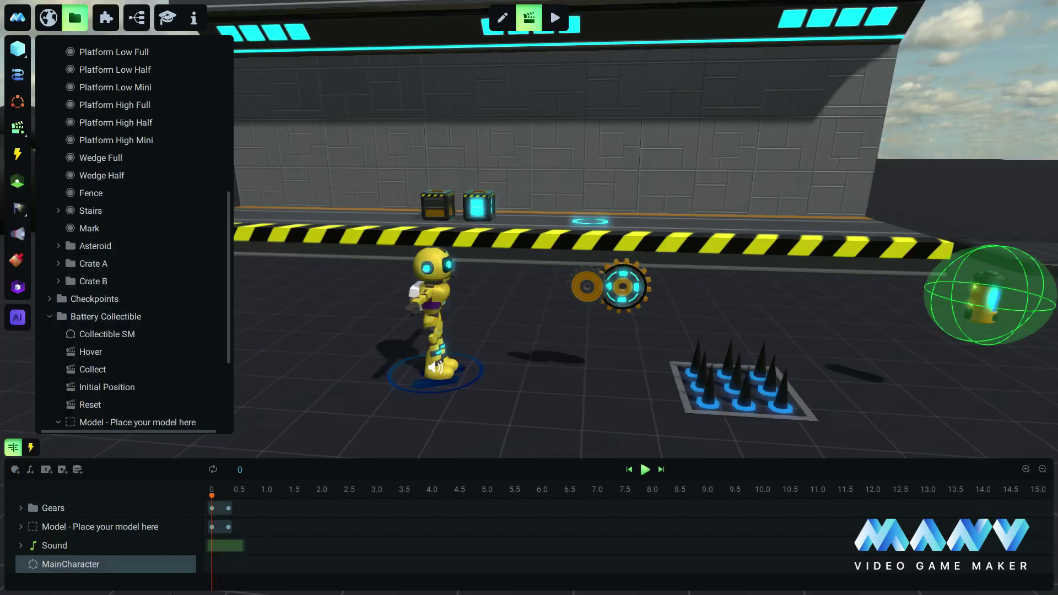
right_click(170, 563)
mouse_move(225, 550)
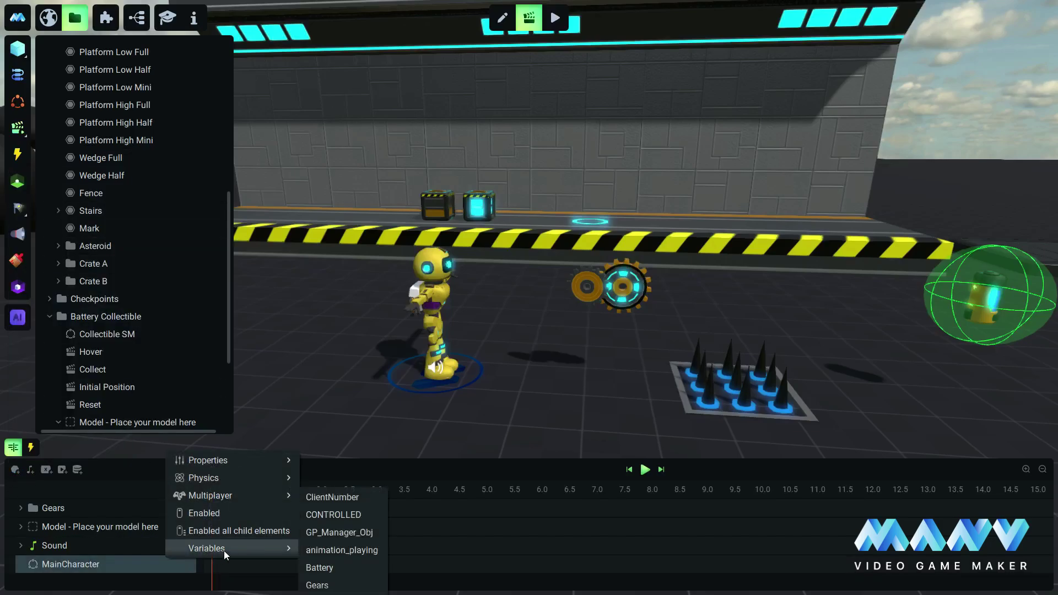
click(319, 590)
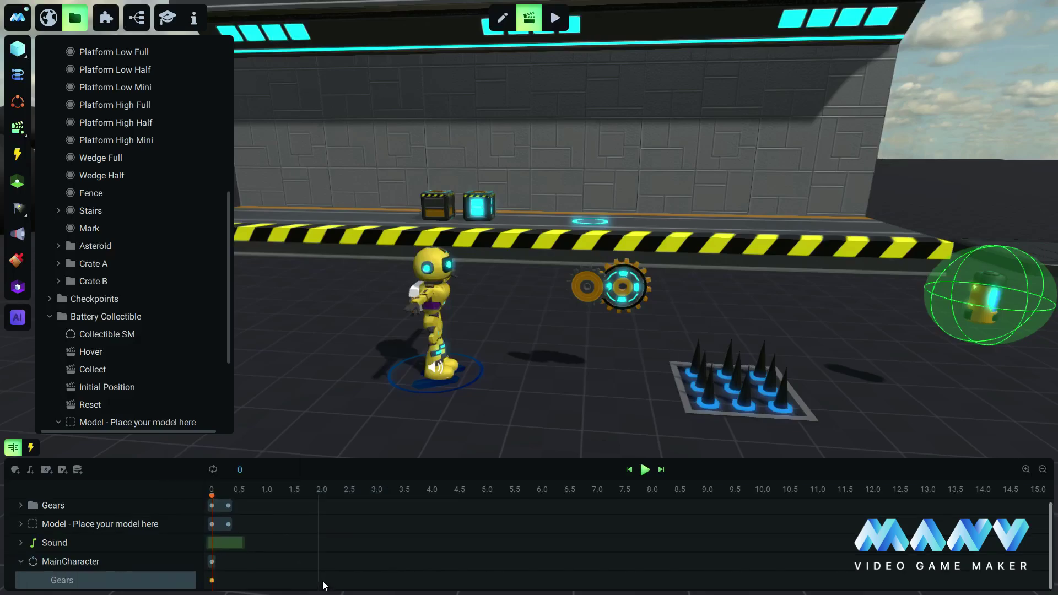
Step: Set the Gears variable keyframe at time 0 to MainCharacter's Gears variable + 1
double_click(212, 580)
key(BackSpace)
key(BackSpace)
key(BackSpace)
key(BackSpace)
key(BackSpace)
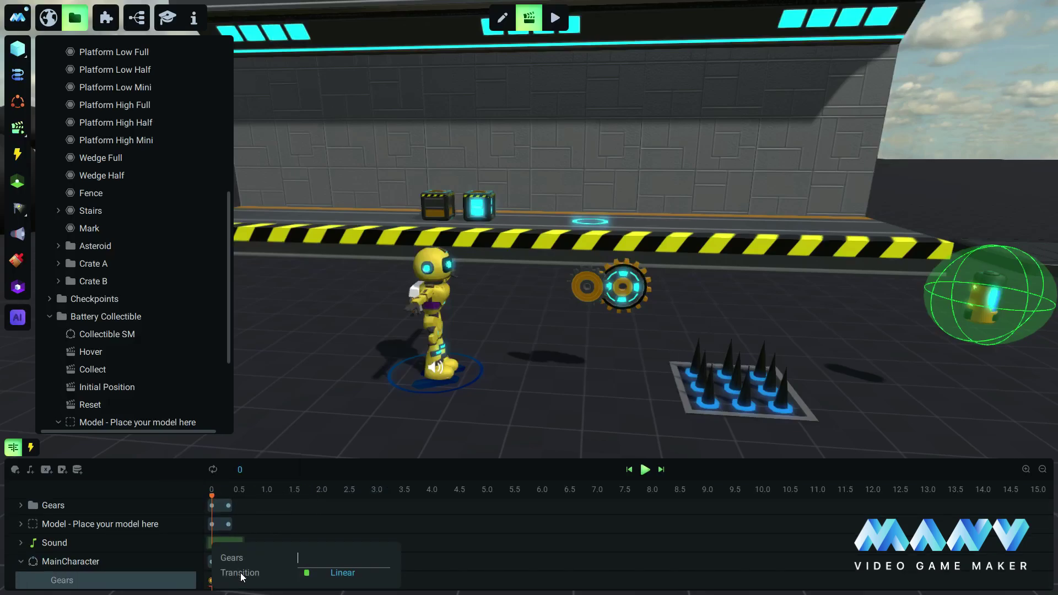
text(${)
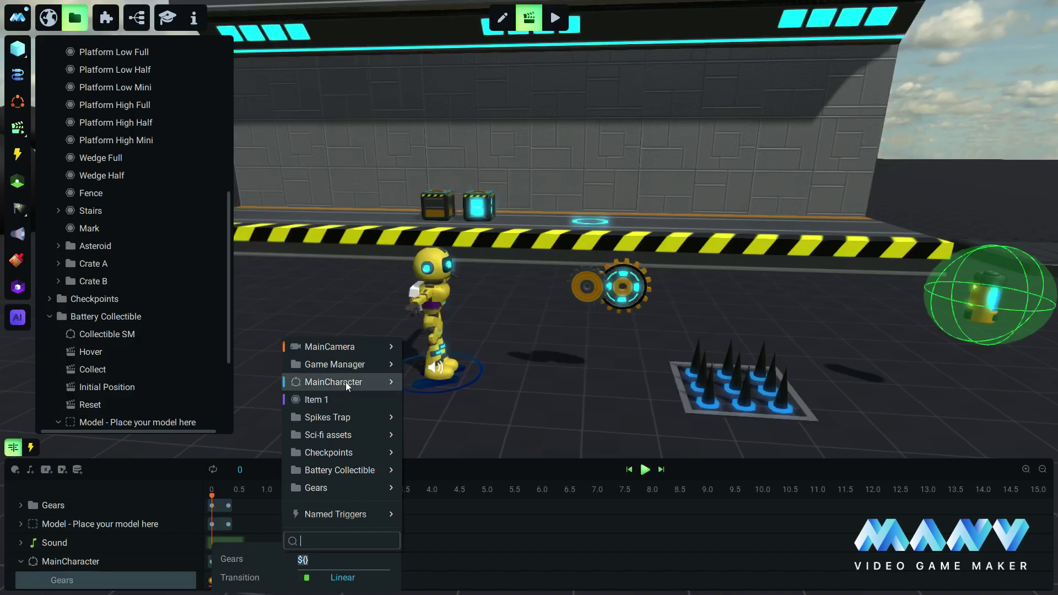
mouse_move(349, 382)
mouse_move(447, 466)
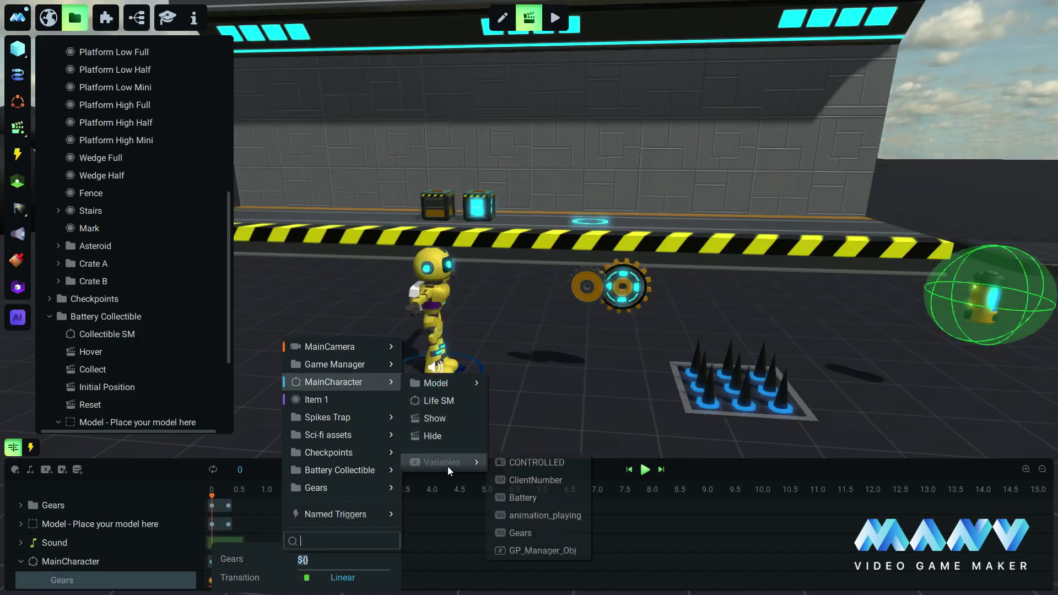
click(528, 534)
text(+ 1)
click(529, 536)
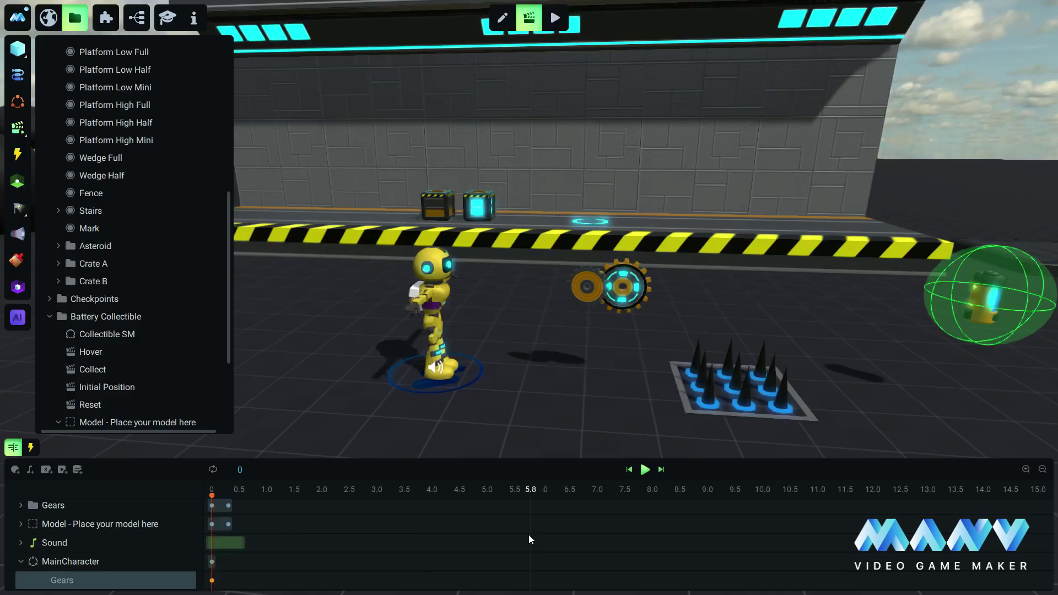
scroll(122, 197, up, 3)
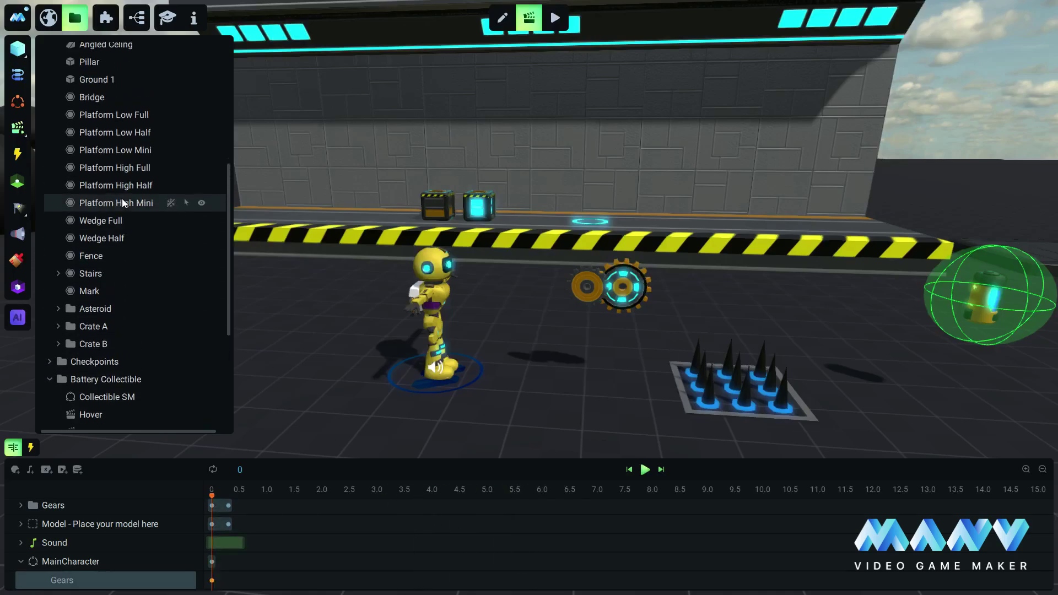
Step: Duplicate the Collectibles UI group inside MainCamera's Menu Container
scroll(122, 198, up, 10)
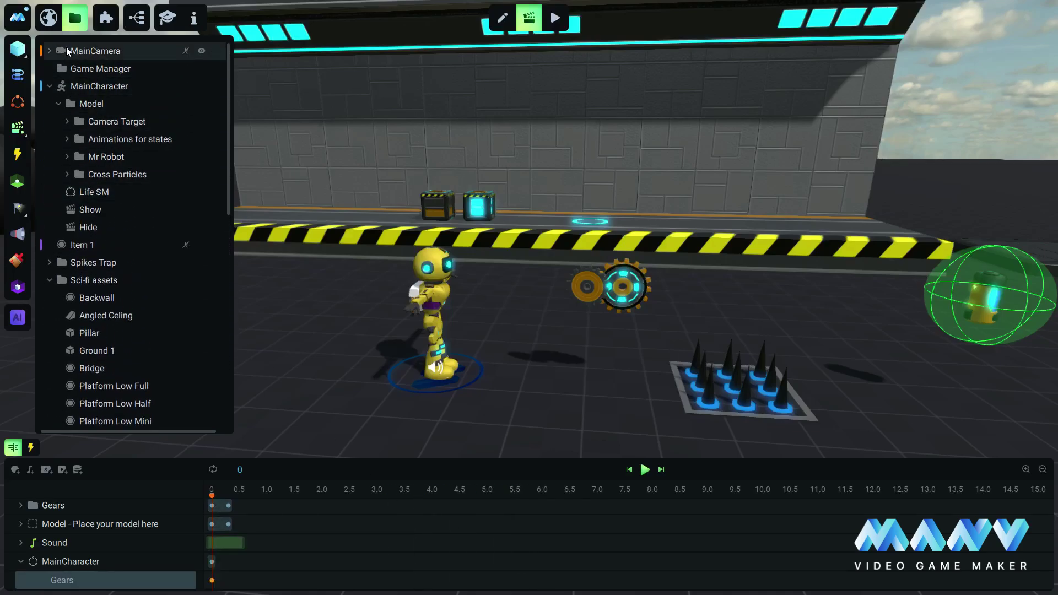
click(50, 52)
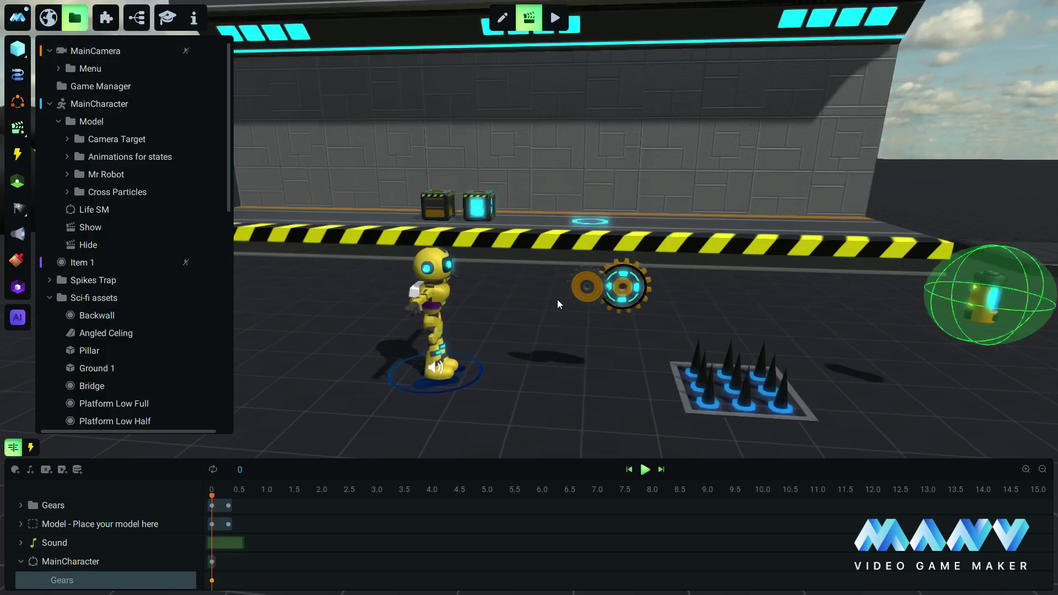
right_drag(557, 299, 602, 314)
key(s)
scroll(602, 318, up, 5)
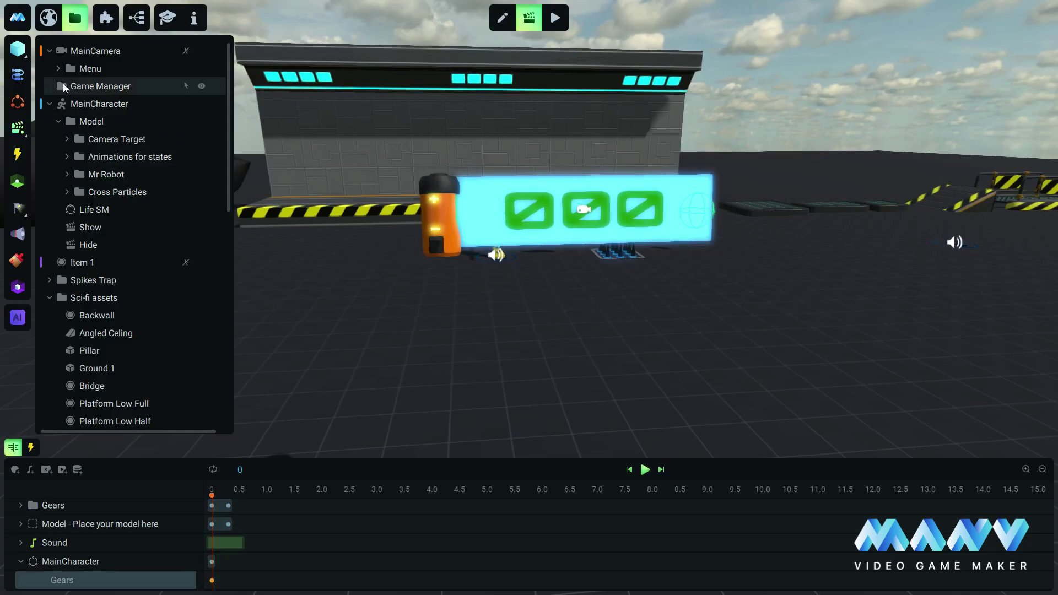
click(57, 69)
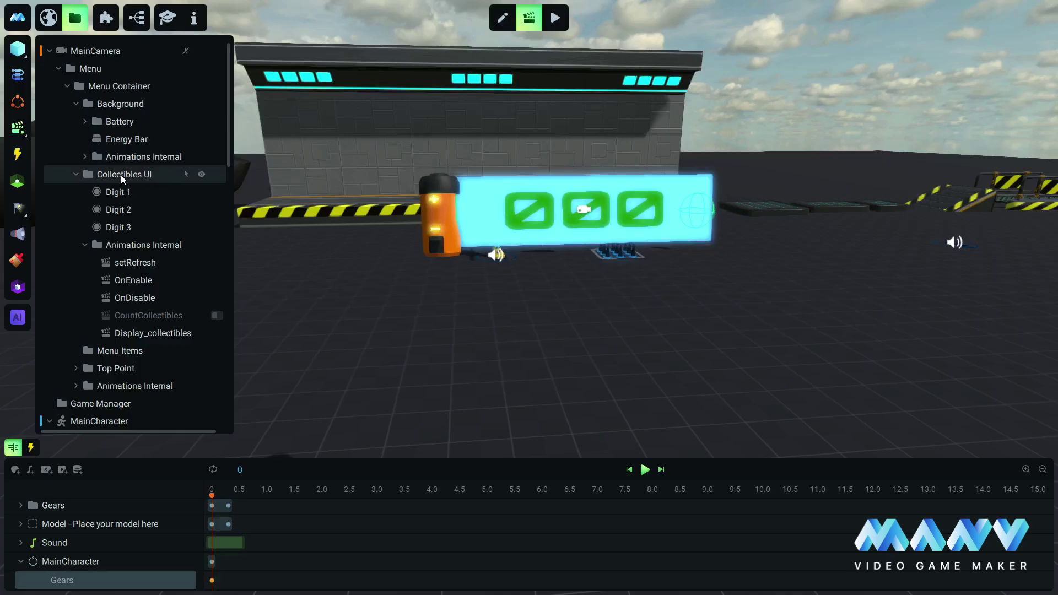
click(78, 173)
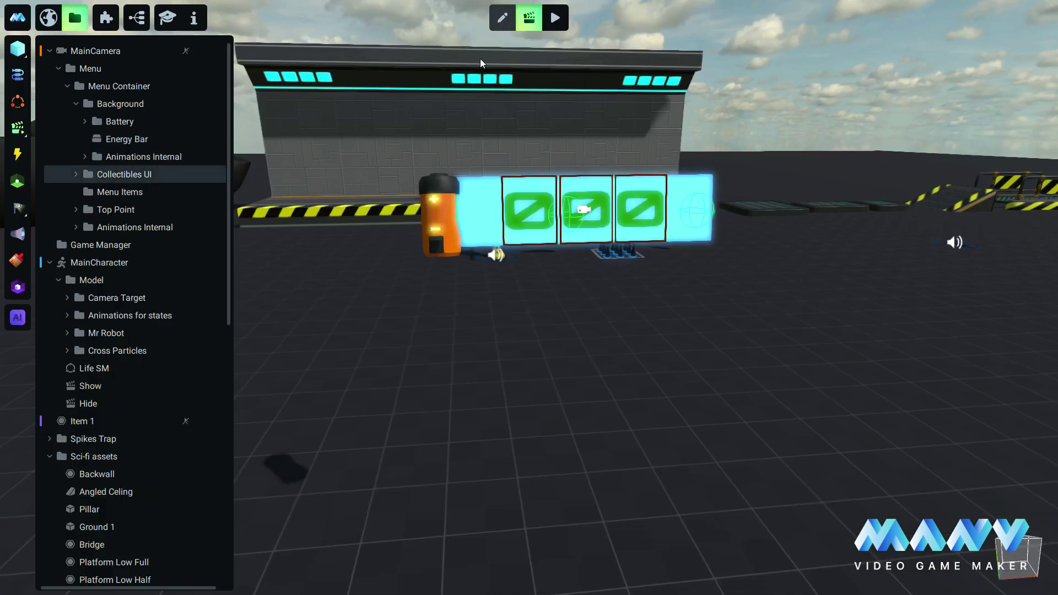
right_click(124, 172)
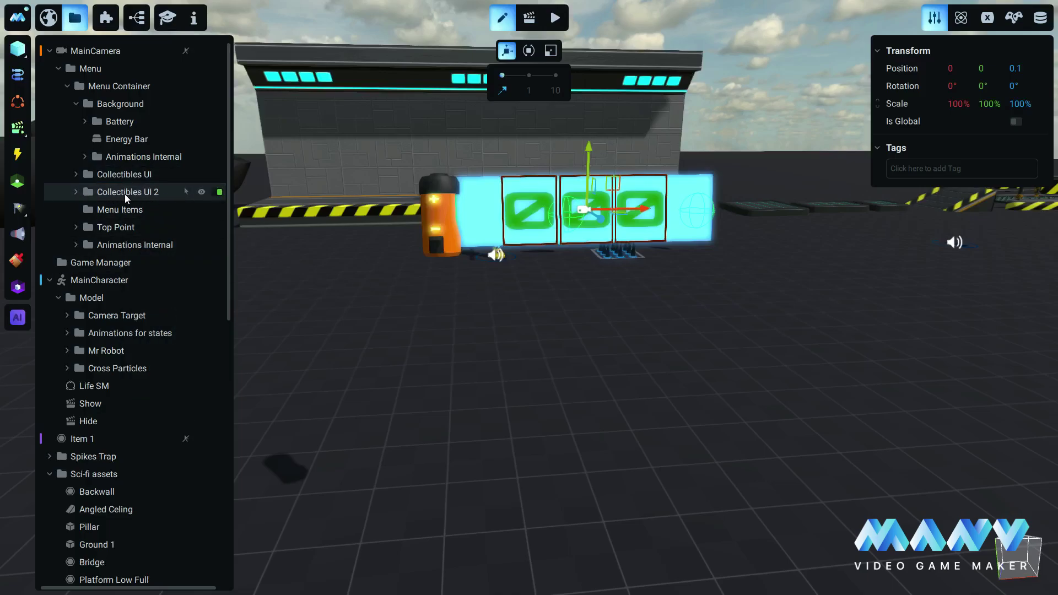
Step: Set the Y position of the Collectibles UI 2 group to -0.7
click(981, 68)
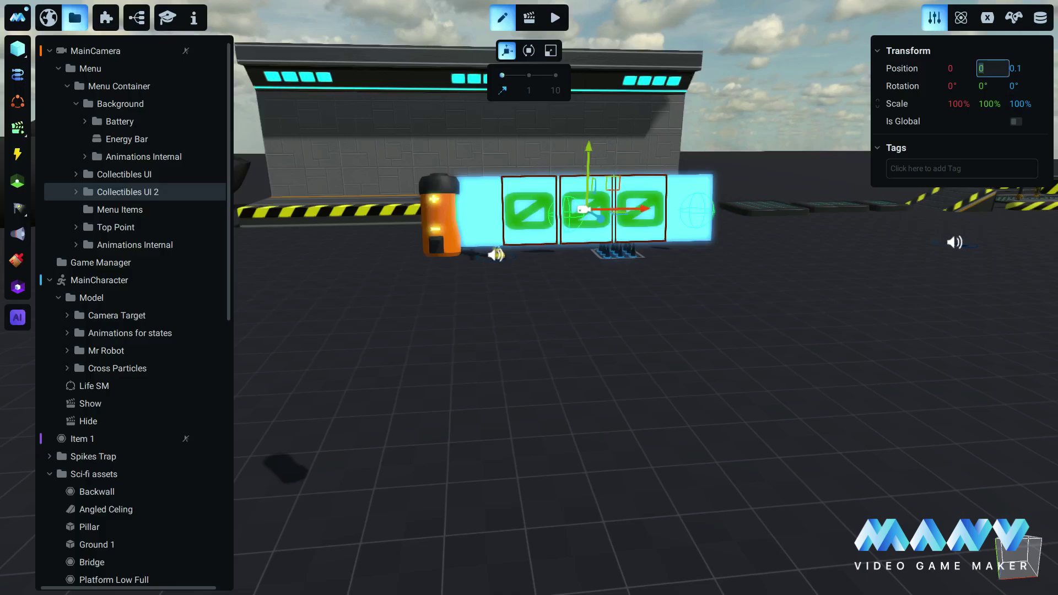
text(-0.7)
key(Return)
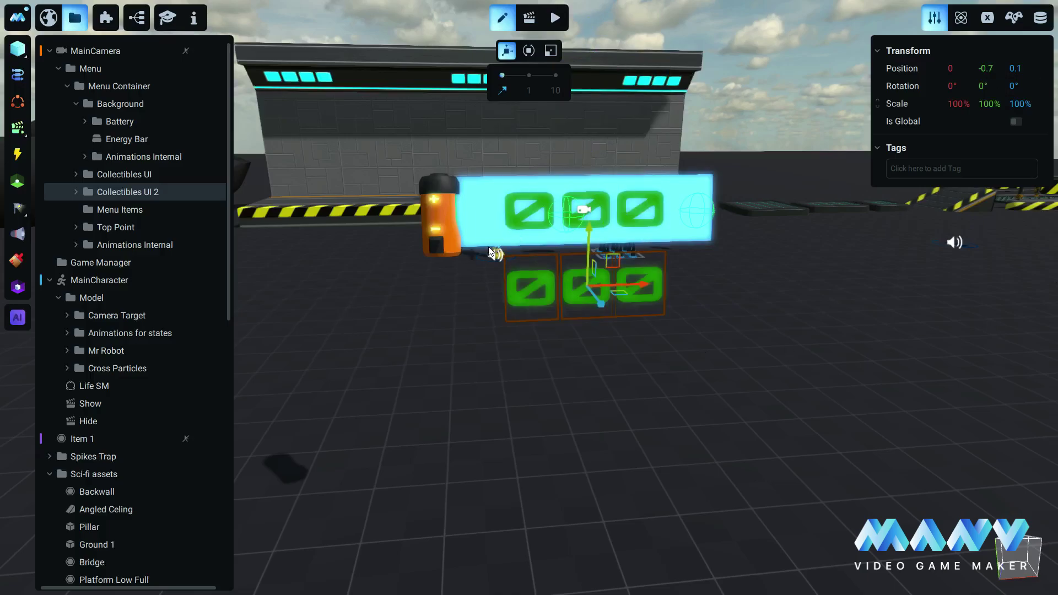
Step: Delete Digit 1 from the Collectibles UI 2 group so only two digits are used
click(75, 192)
click(122, 210)
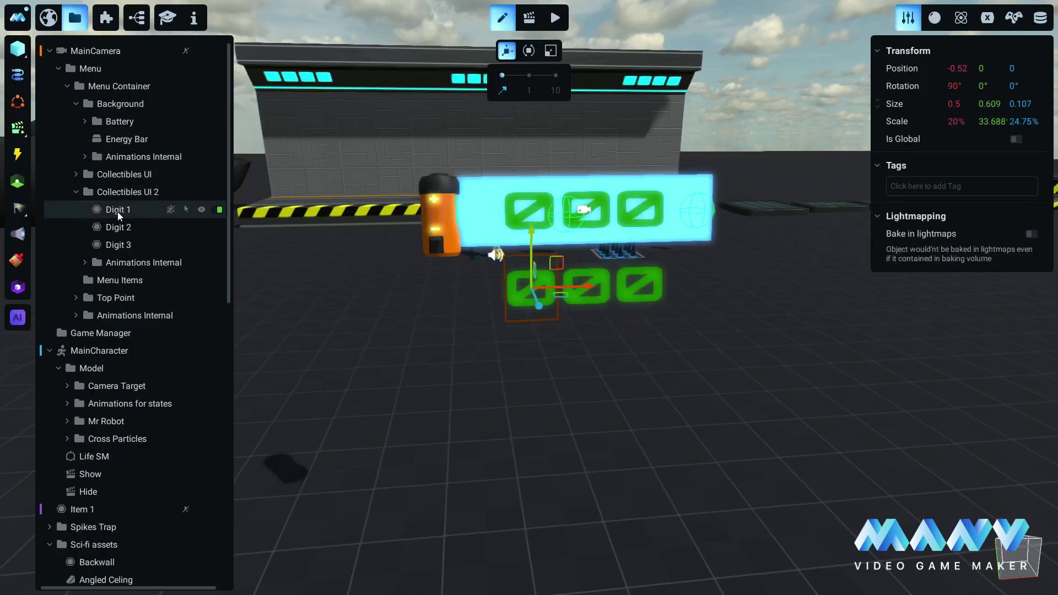
key(Delete)
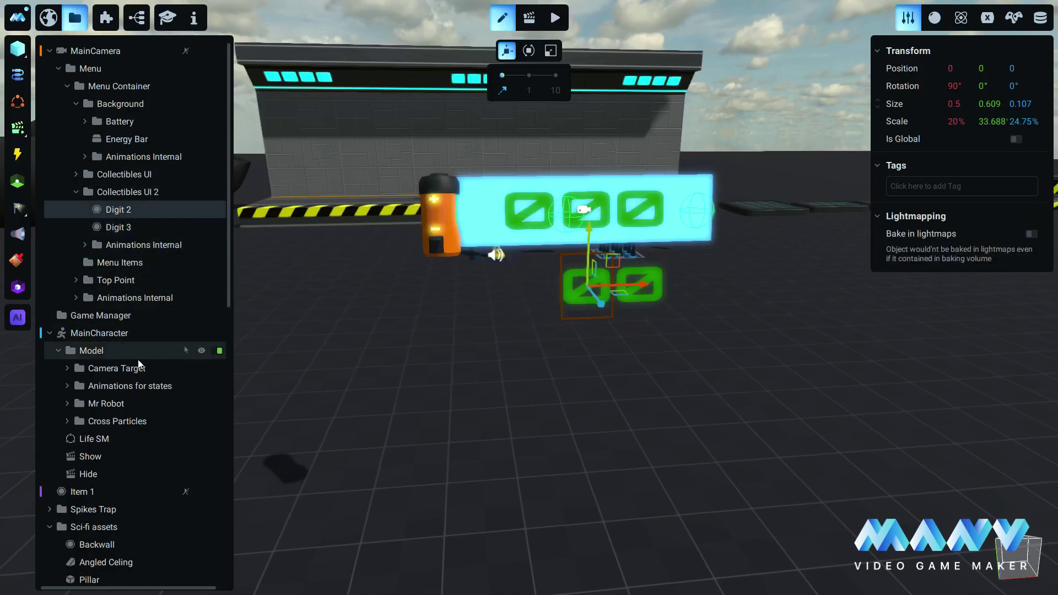
Step: Copy the gears model from the Gears collectible's model placeholder and paste it into Collectibles UI 2
scroll(137, 359, down, 7)
scroll(119, 461, down, 5)
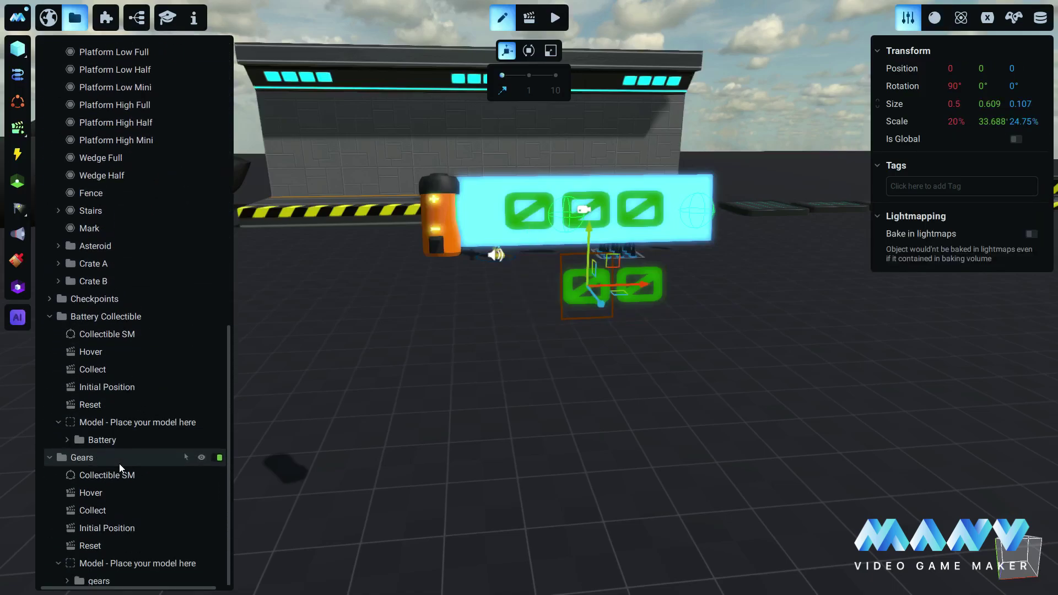
right_click(110, 581)
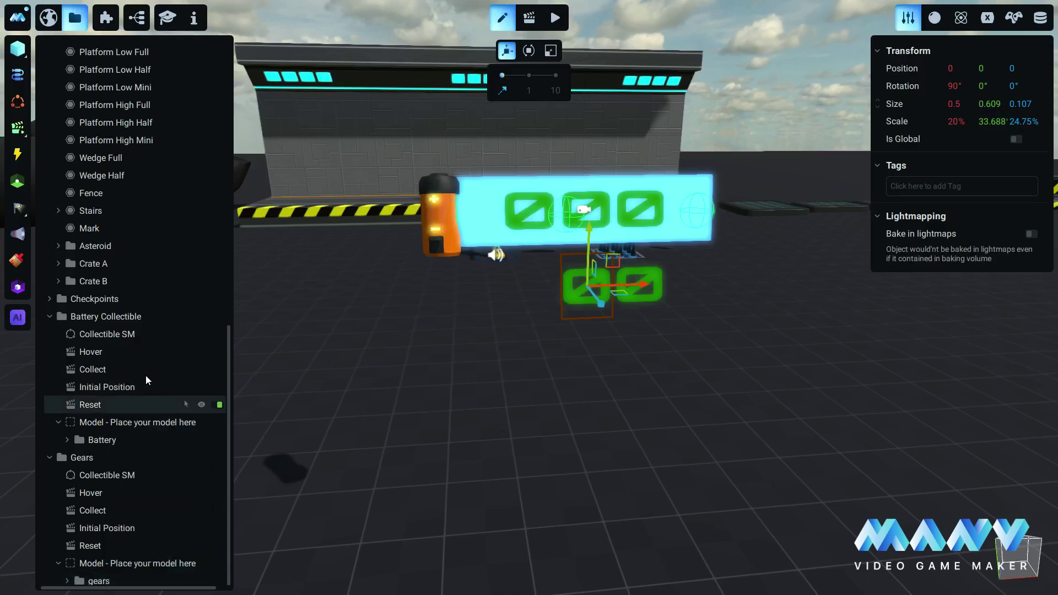
scroll(114, 358, up, 15)
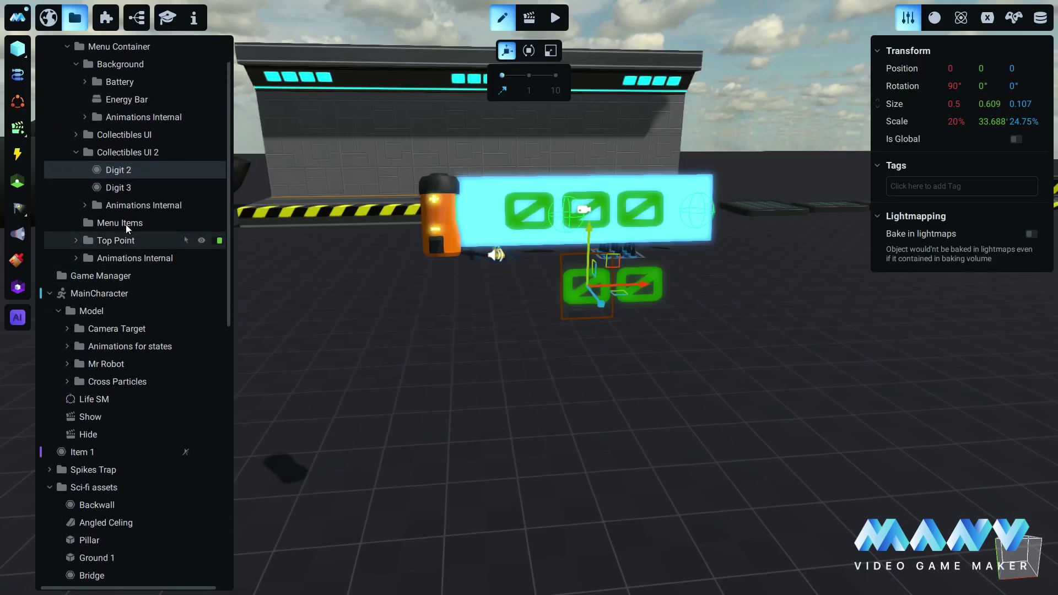
right_click(125, 152)
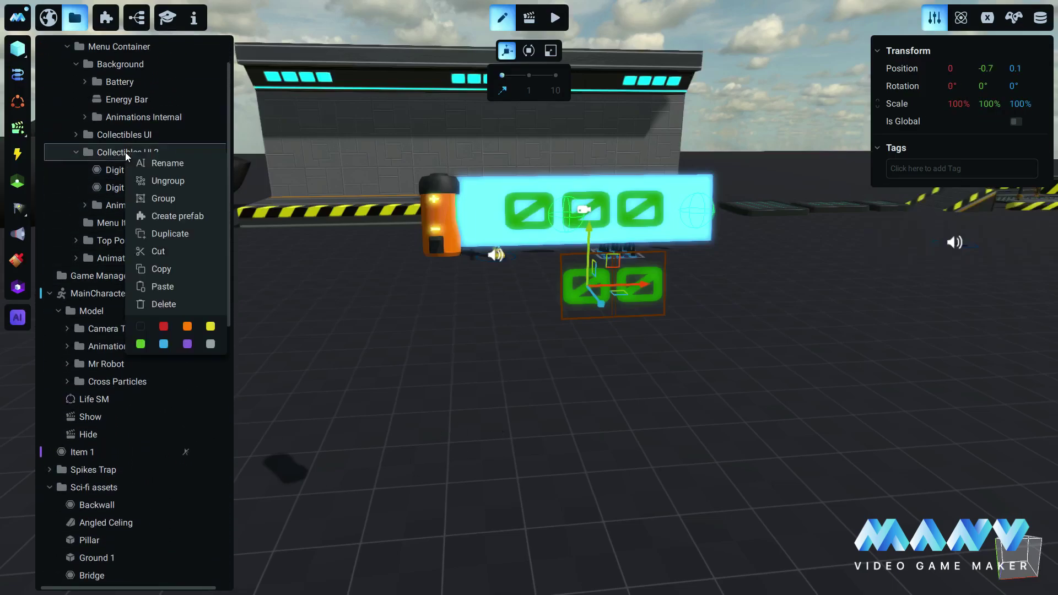
click(167, 288)
drag(109, 225, 120, 161)
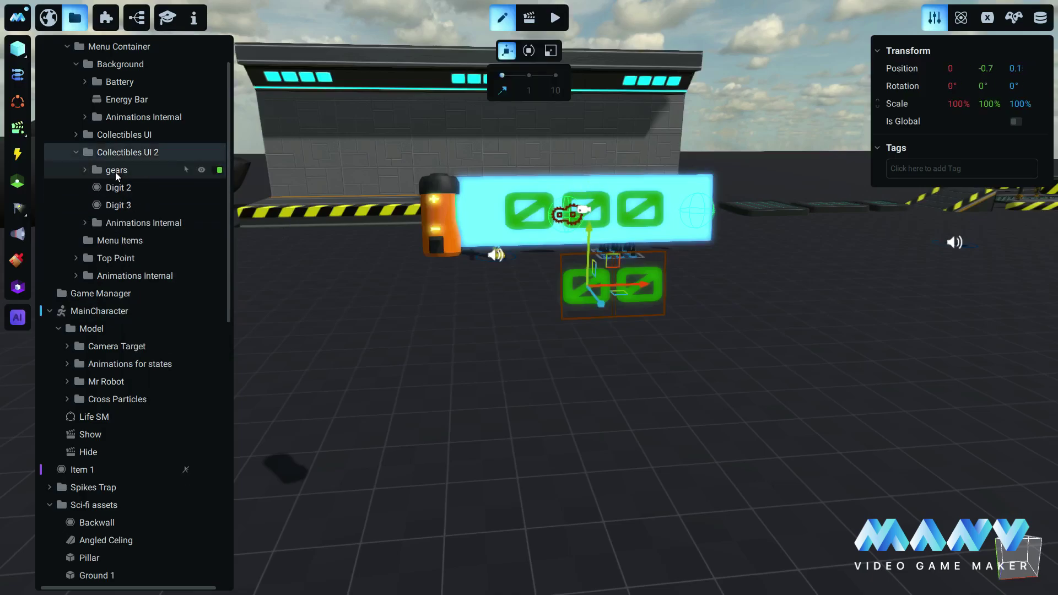
Step: Set the X, Y and Z position of the gears model in Collectibles UI 2 to 0
click(959, 68)
text(0)
key(Return)
click(987, 68)
text(0)
click(1025, 69)
text(0)
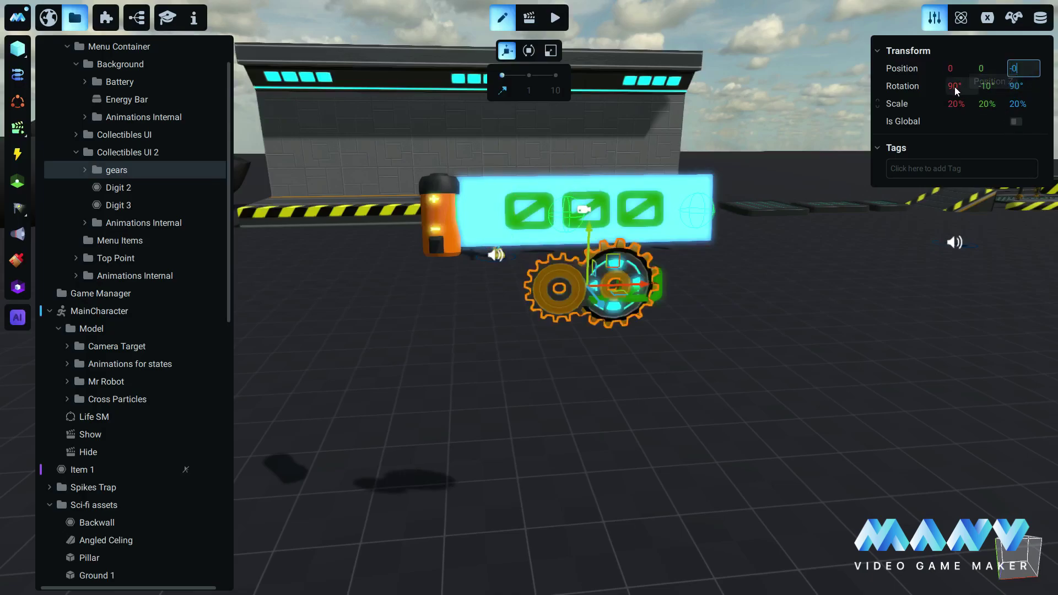
Step: Set the gears model's Y rotation to 0° and move it along X to about -1.025, beside the two digits
double_click(954, 88)
double_click(990, 88)
text(0)
drag(644, 285, 537, 288)
right_drag(623, 315, 675, 329)
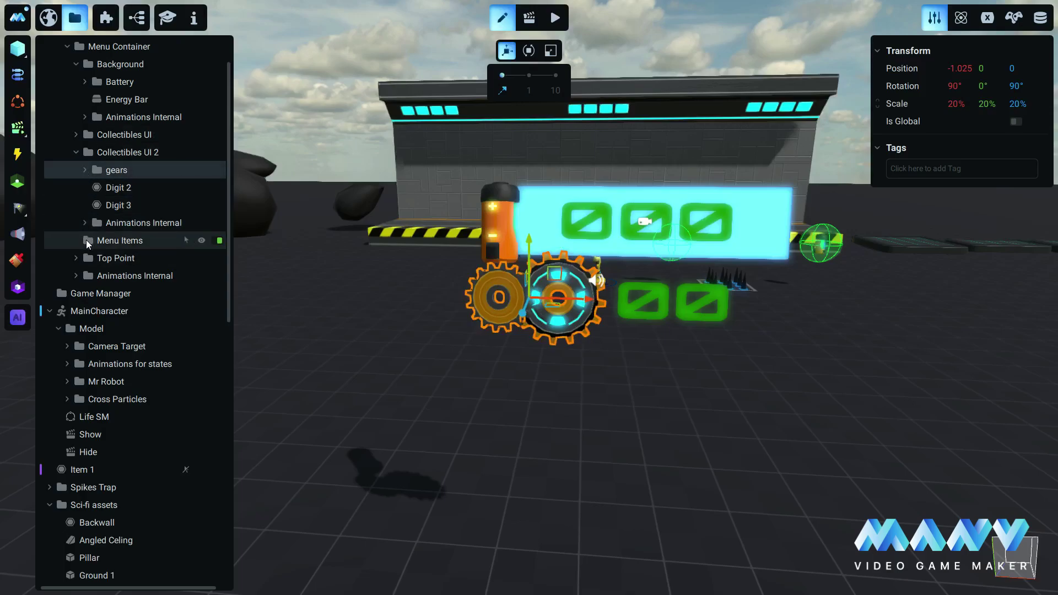
Step: Remove the Energy Bar and No object tracks from the Display_collectibles animation of Collectibles UI 2
click(85, 223)
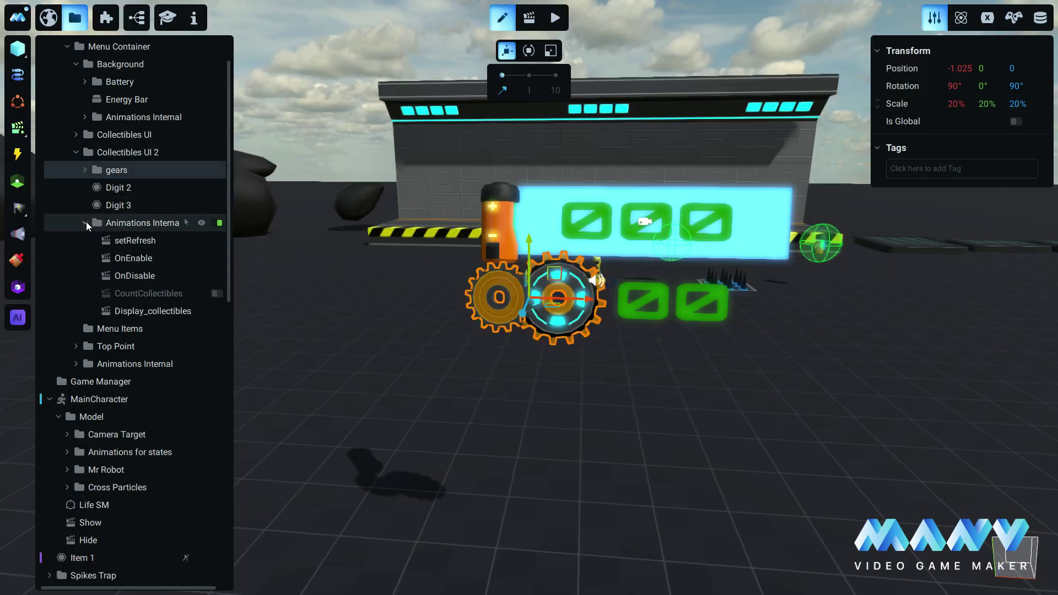
click(149, 312)
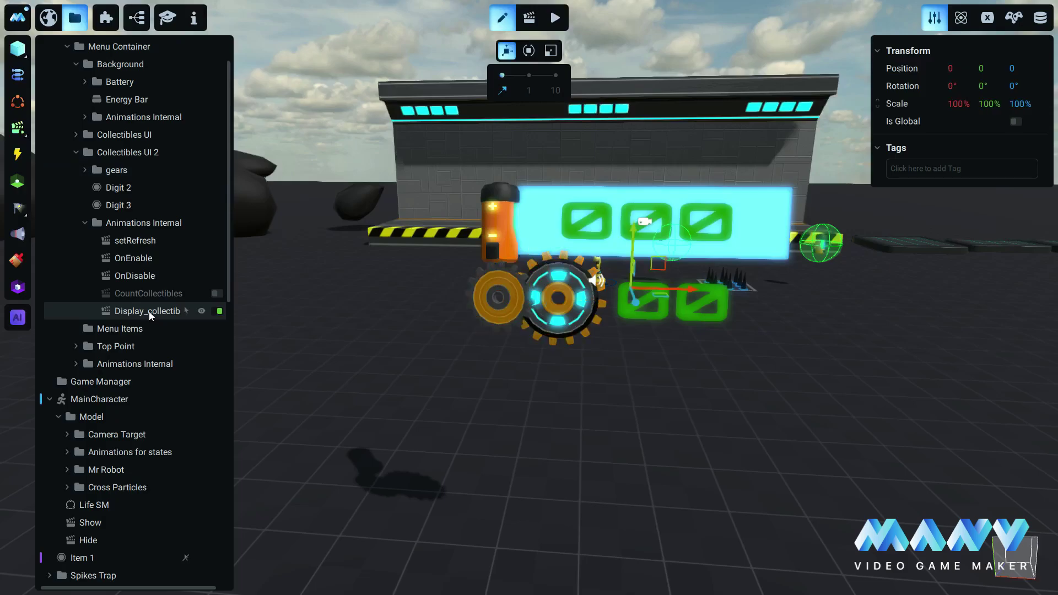
click(529, 18)
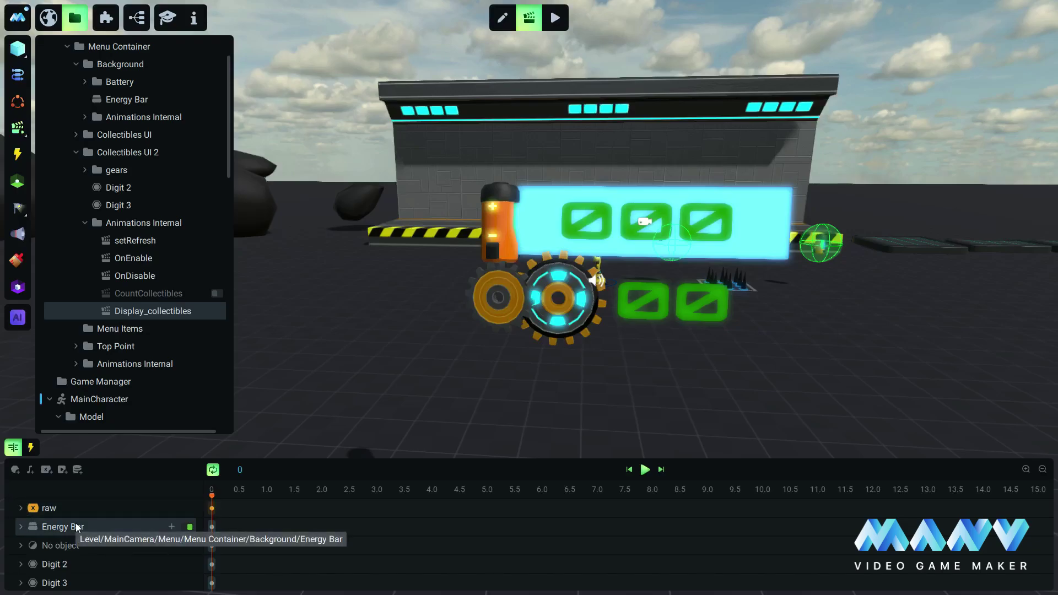
key(Delete)
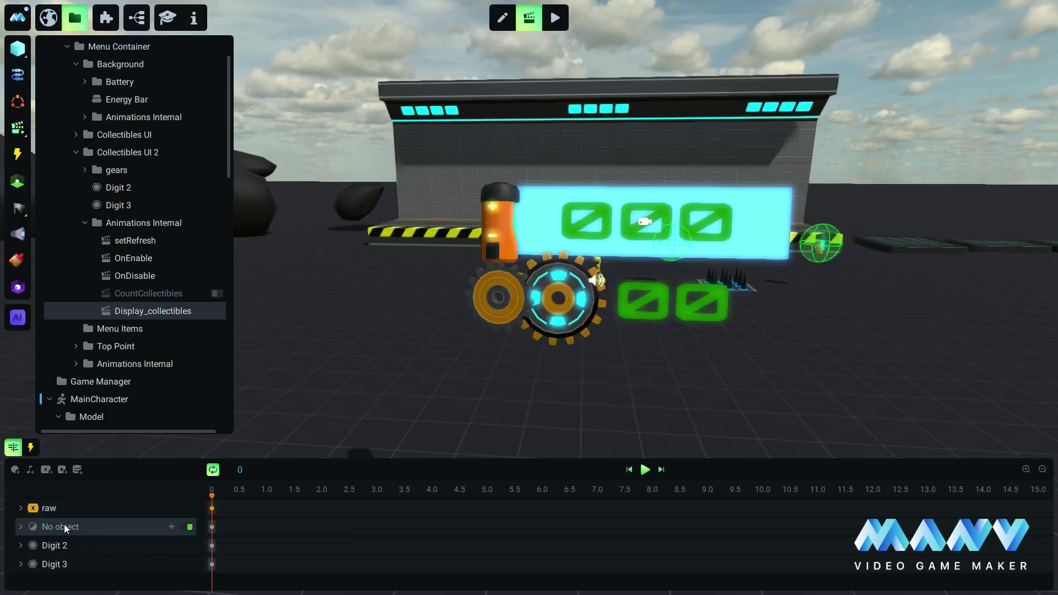
key(Delete)
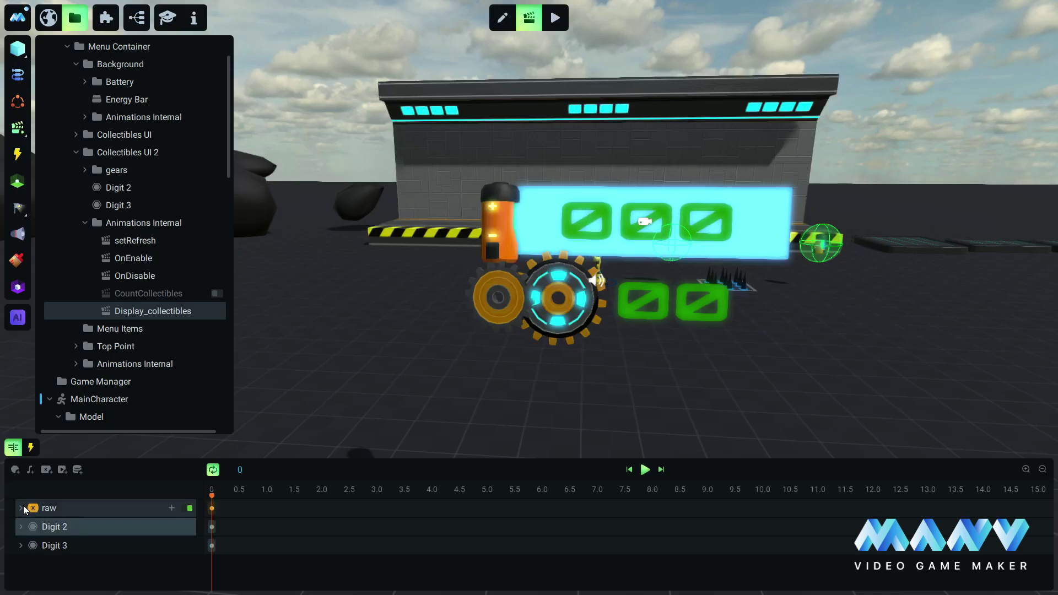
Step: Change the raw variable's Value keyframe at time 0 to MainCharacter's Gears variable
click(21, 508)
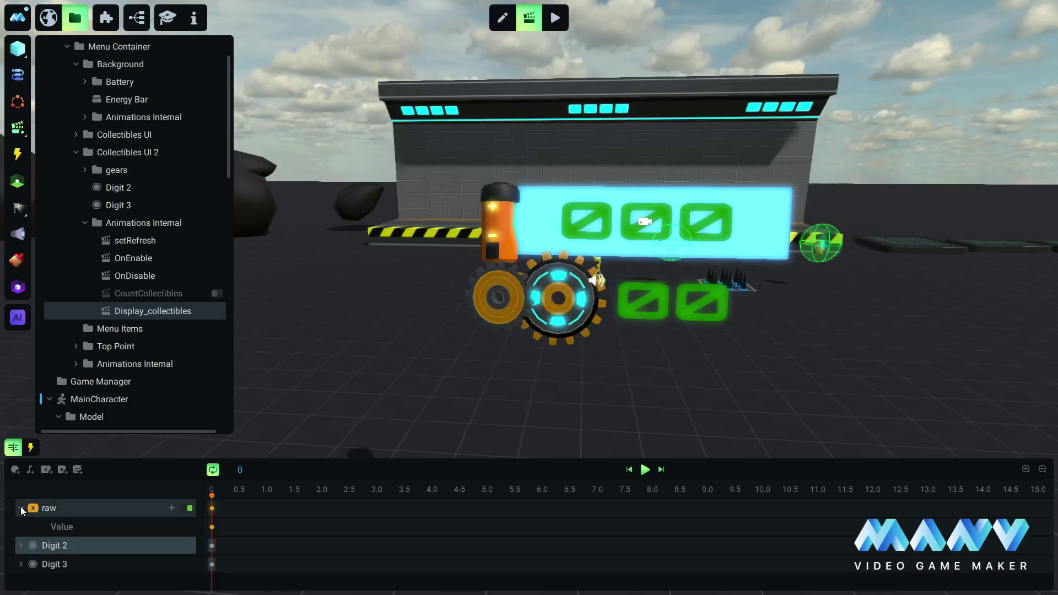
click(212, 527)
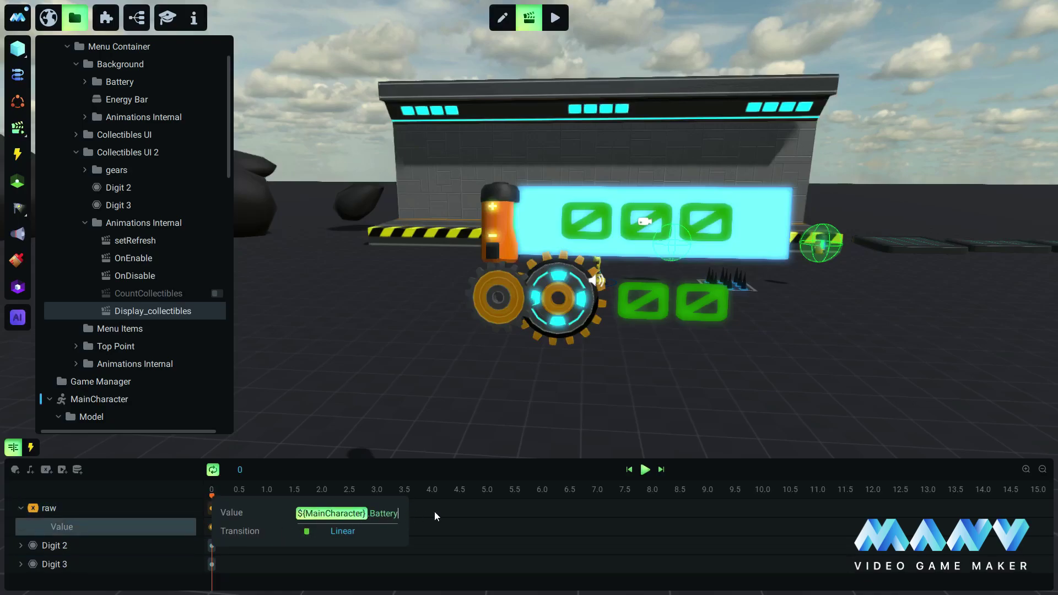
key(BackSpace)
key(BackSpace)
key(BackSpace)
key(BackSpace)
key(BackSpace)
key(BackSpace)
key(BackSpace)
text(.)
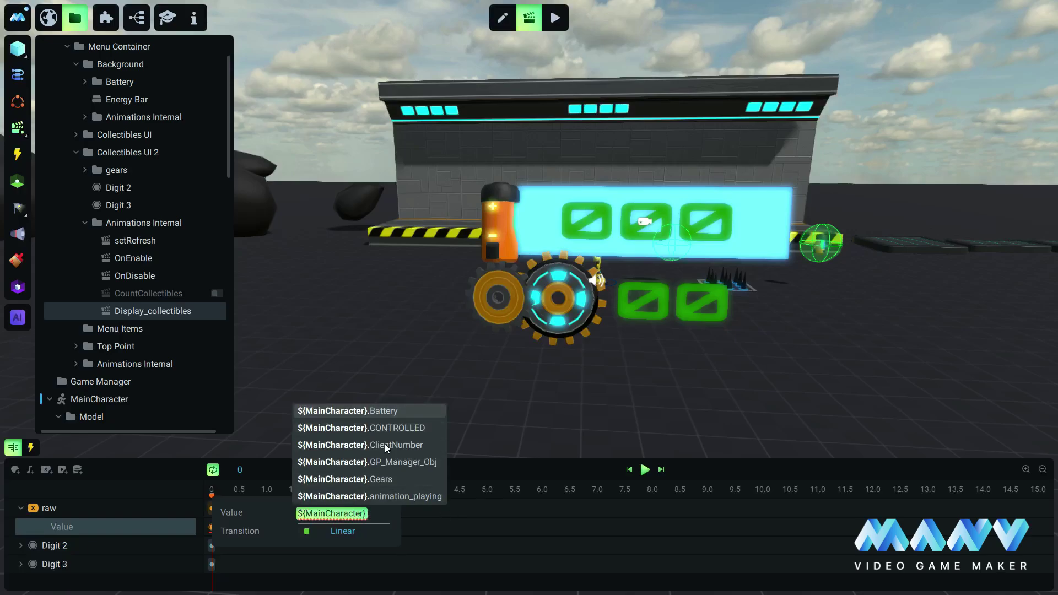
click(377, 478)
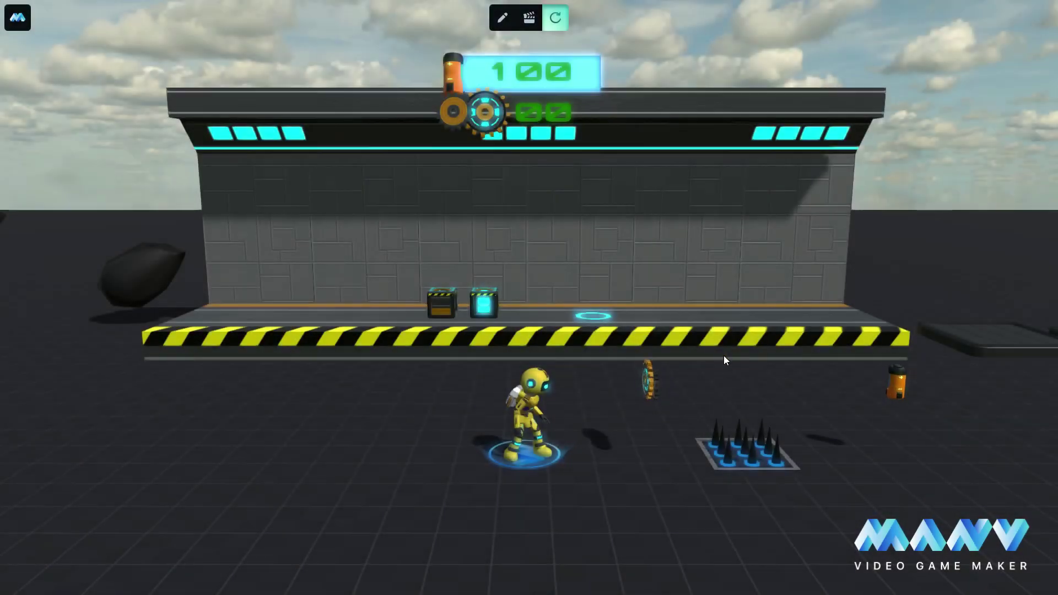
Step: Play-test the level by running the character through the gears collectible to check the on-screen counter
key(d)
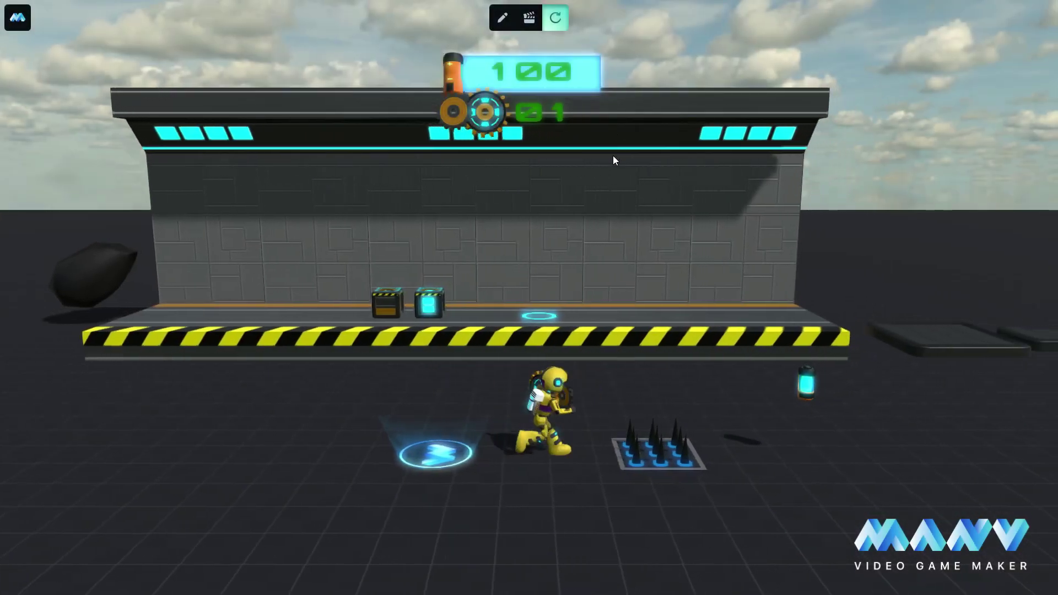
key(a)
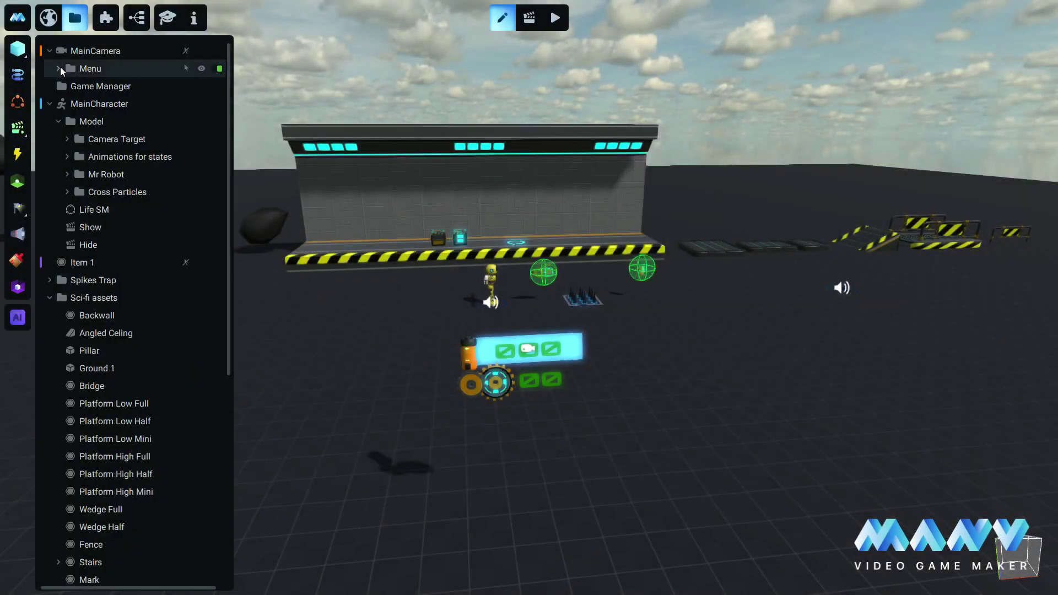
Step: Add a plane under MainCamera, next to the Menu group
click(87, 68)
click(17, 49)
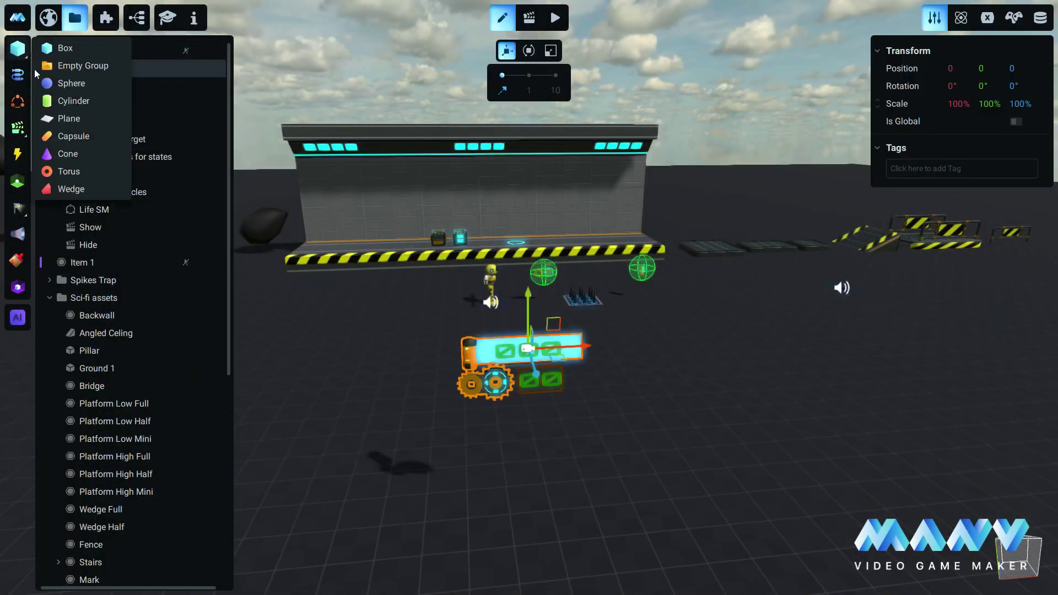
click(80, 118)
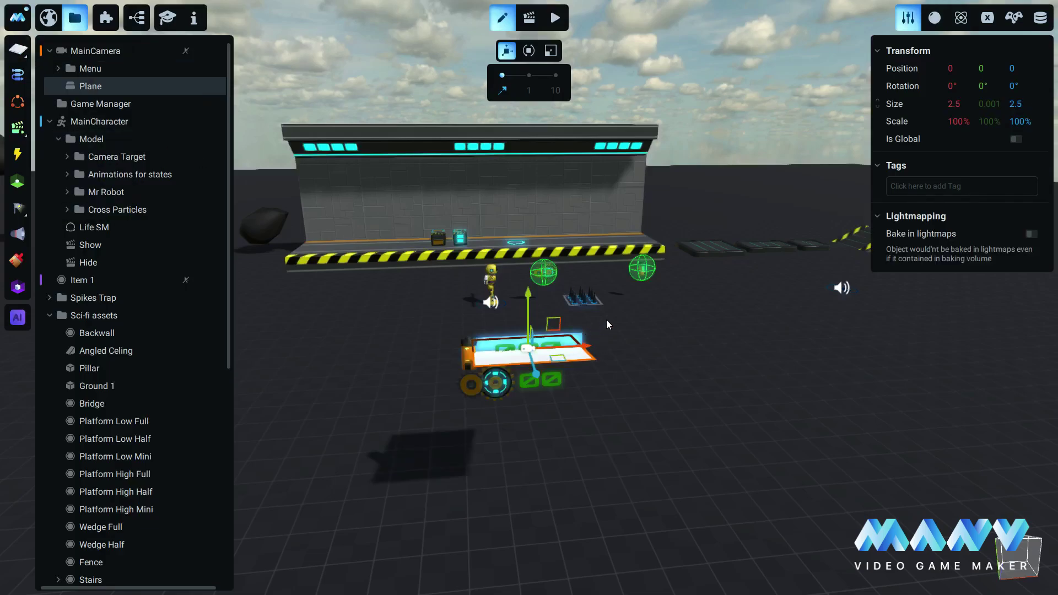
Step: Rotate the plane 90° about X and set its Z position to -2.2
middle_drag(606, 320, 629, 332)
scroll(630, 333, up, 2)
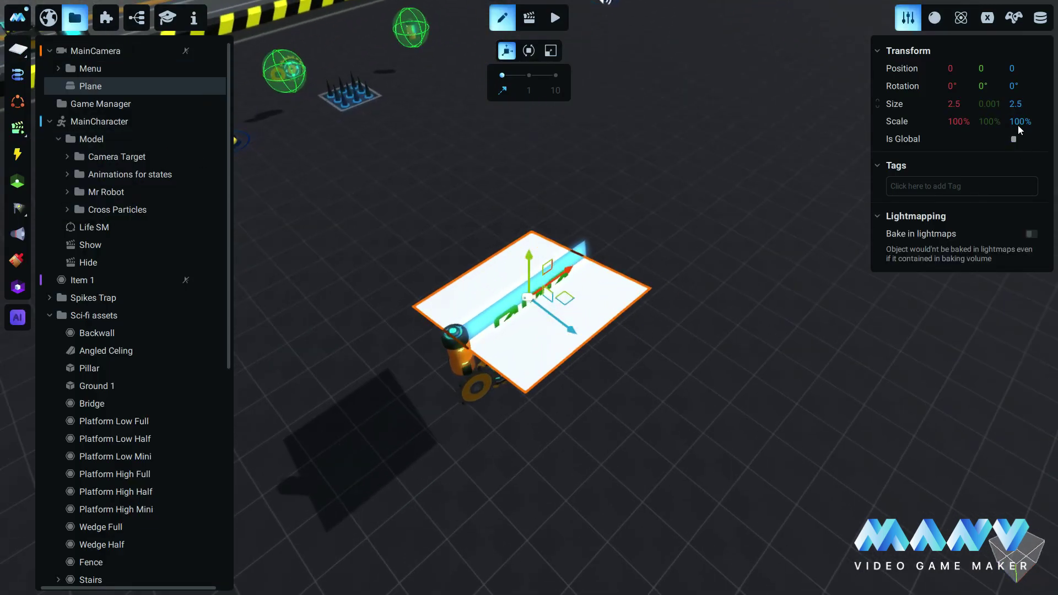
click(950, 88)
text(90)
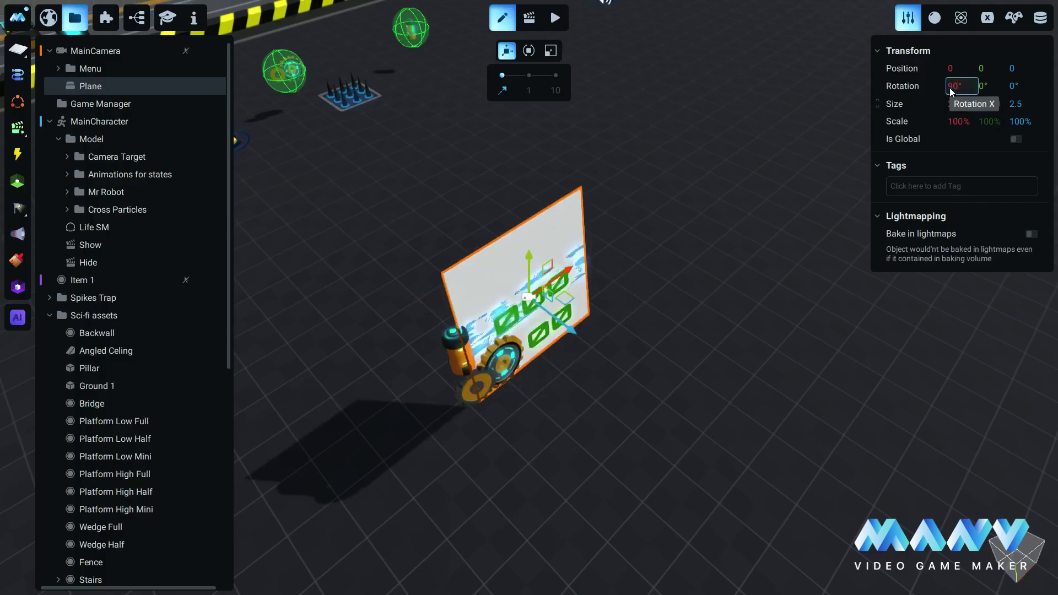
click(1013, 69)
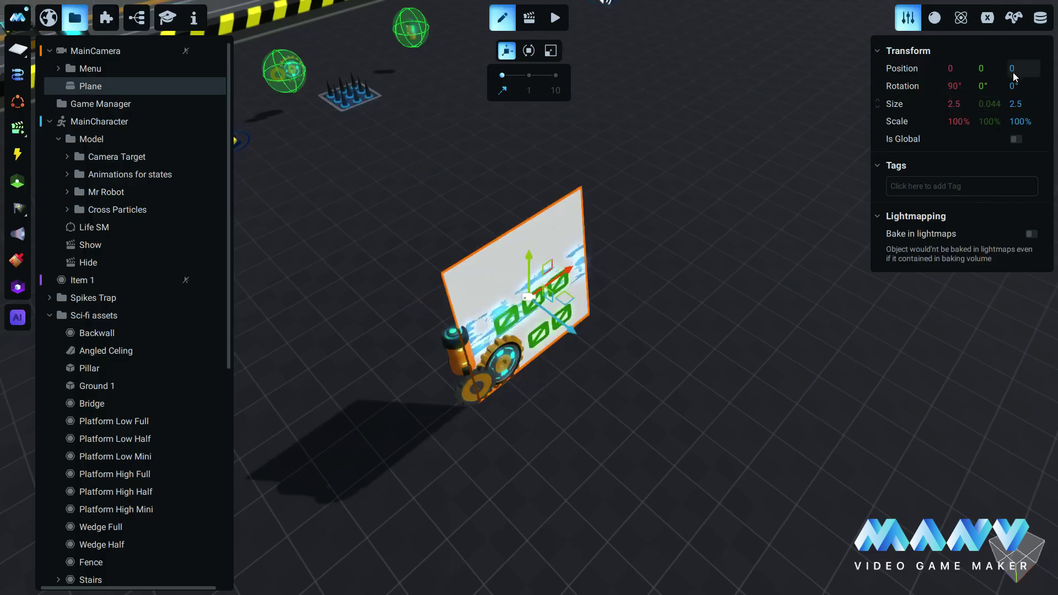
text(-2.2)
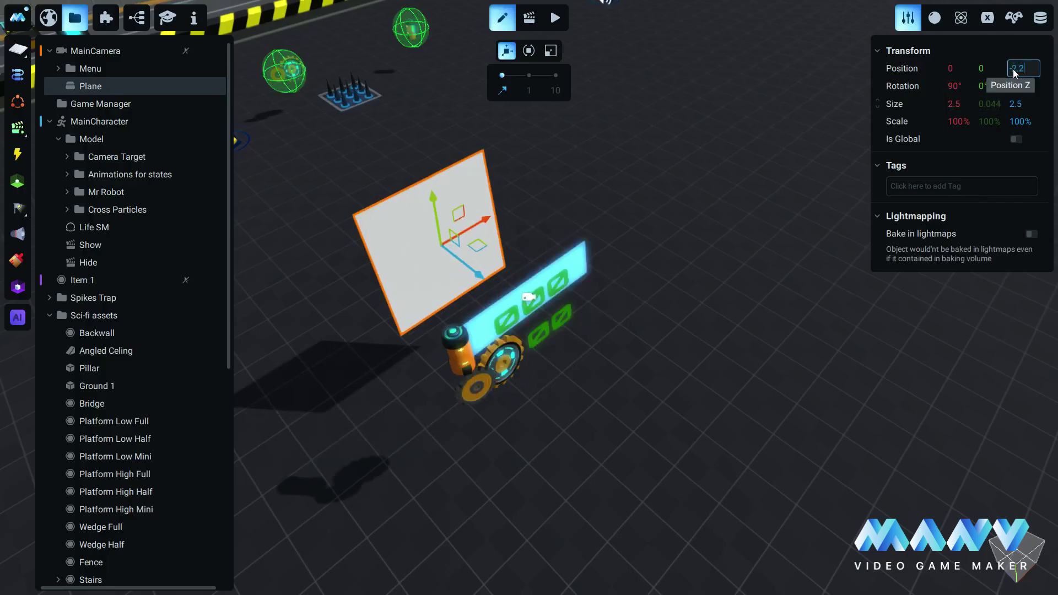
key(Return)
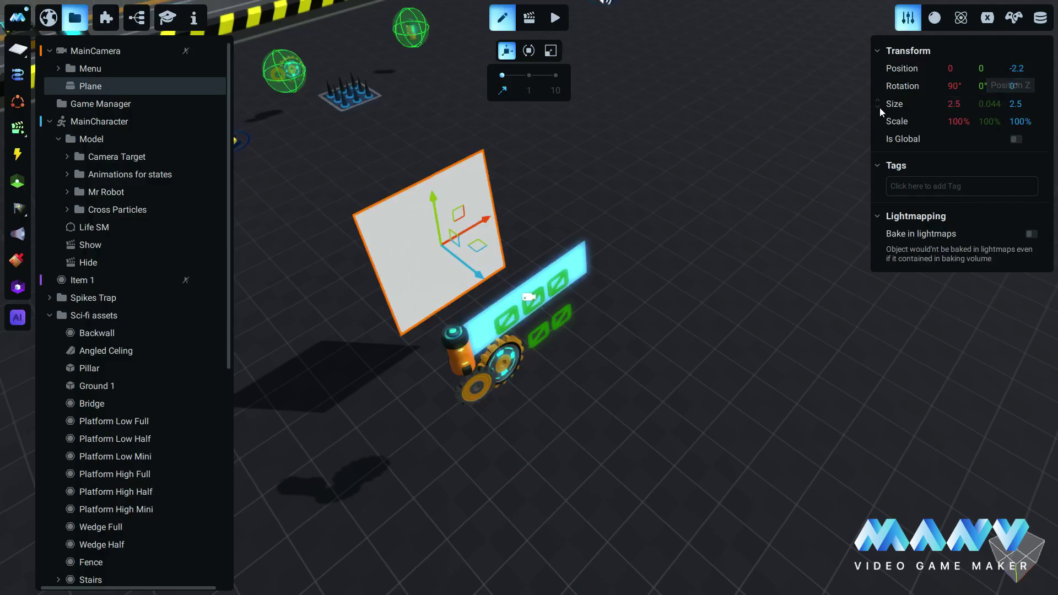
Step: Scale the plane under MainCamera to 60% on all axes
click(954, 121)
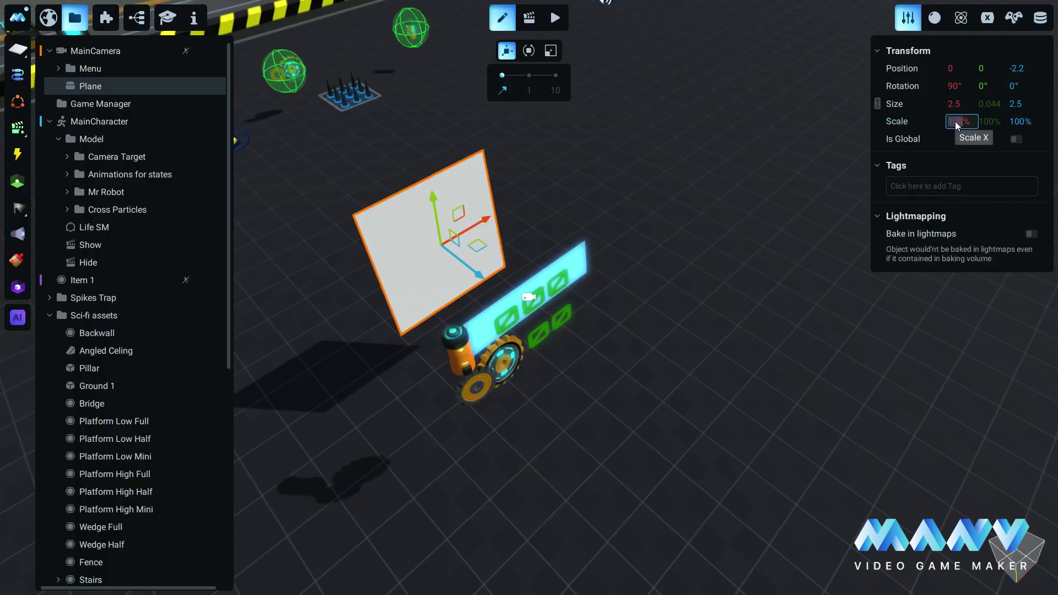
text(60)
key(Return)
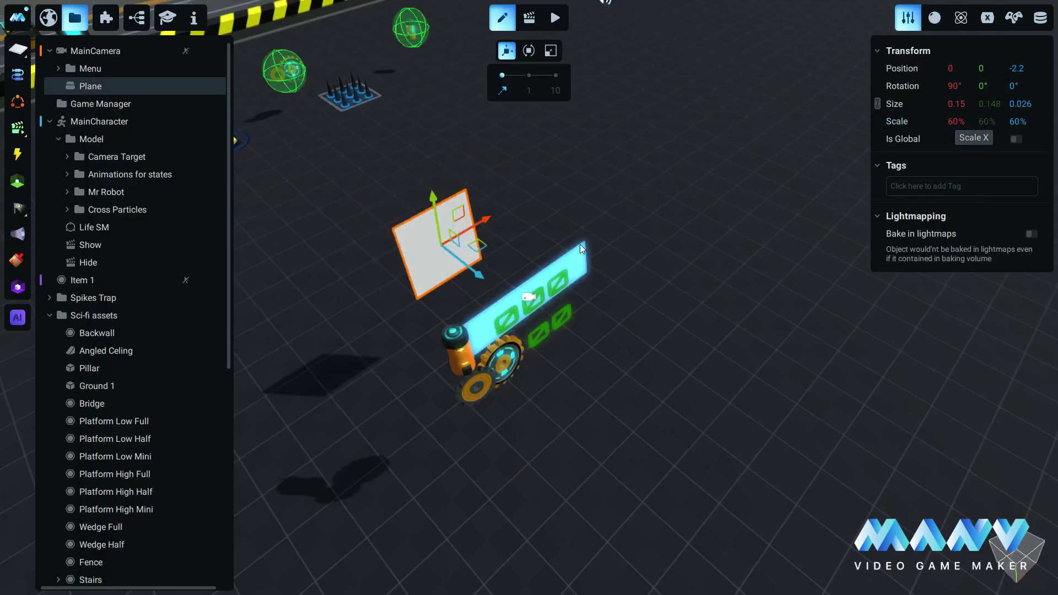
Step: Create a new material named Instructions on the plane and turn off its Cast Shadows option
mouse_move(579, 303)
middle_down()
mouse_move(550, 297)
mouse_move(560, 300)
middle_up()
scroll(560, 300, up, 5)
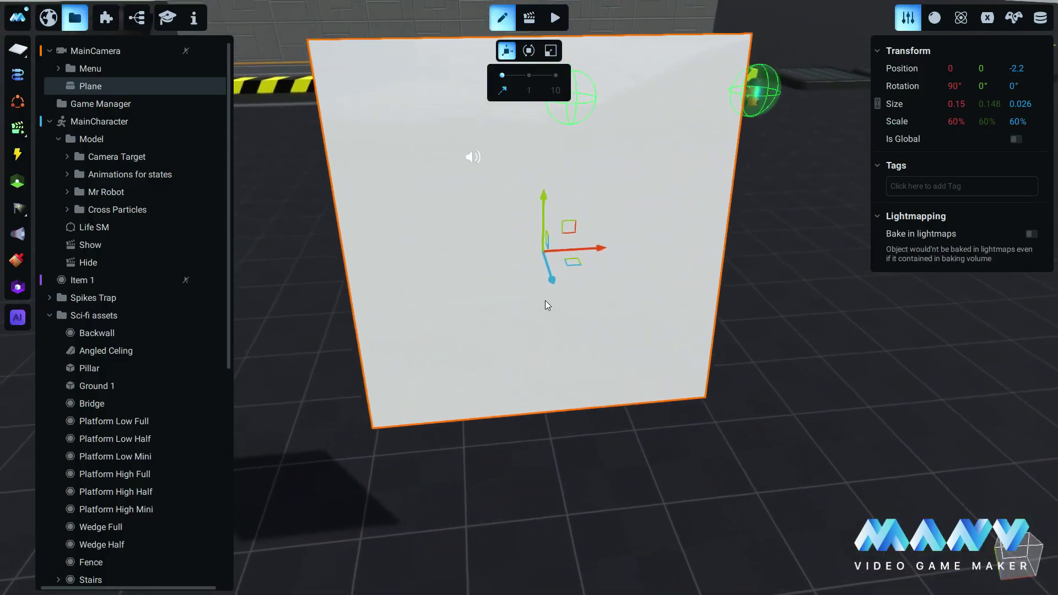
click(935, 19)
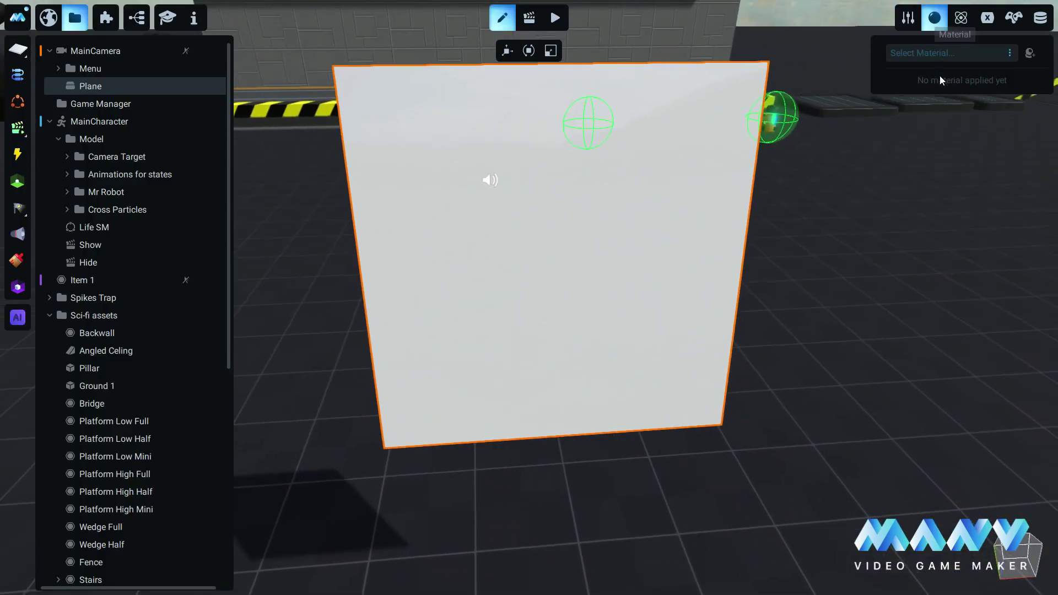
click(1029, 54)
click(925, 55)
key(BackSpace)
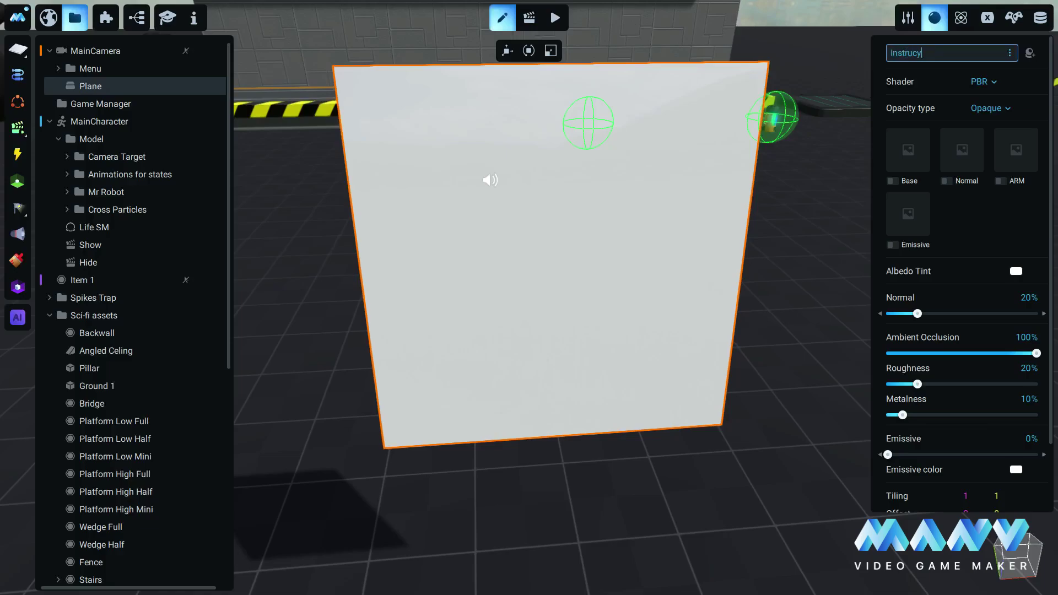
key(Return)
scroll(944, 384, down, 3)
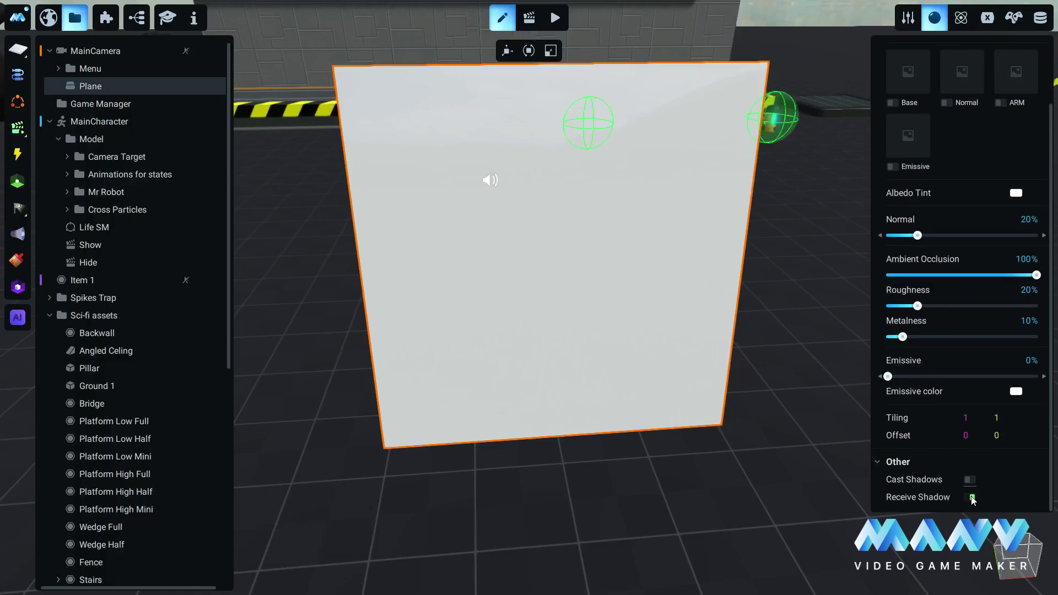
Step: Set the Instructions material's shader to Basic and import the How to Play image as its diffuse texture
scroll(951, 151, up, 3)
click(985, 84)
click(988, 101)
click(915, 149)
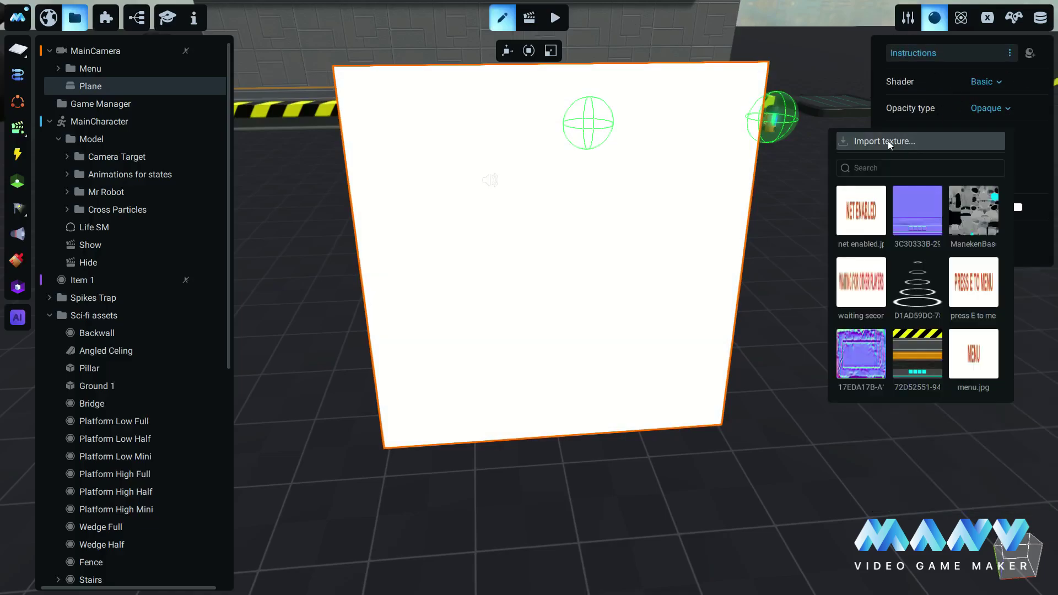
click(888, 141)
click(284, 76)
click(478, 344)
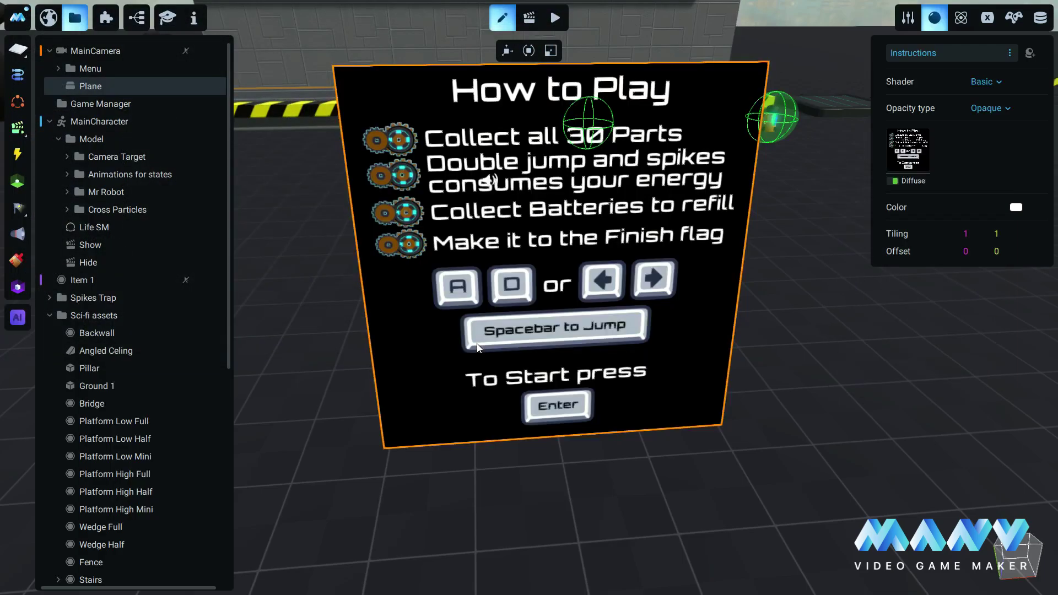
Step: Play-test the level, moving the character back and forth to check the instructions plane in the camera view
click(556, 18)
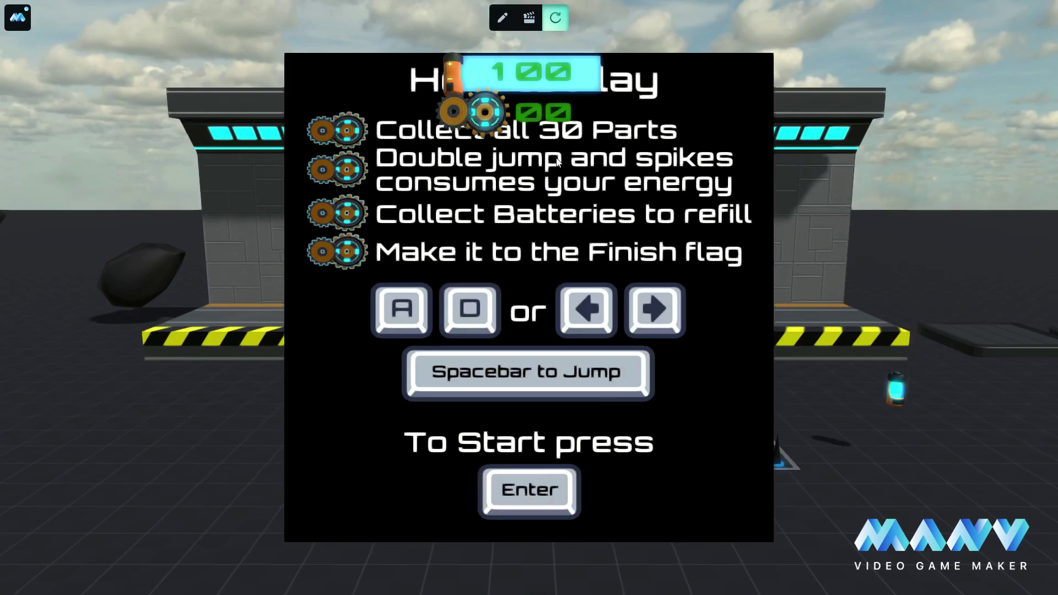
key(d)
key(a)
key(d)
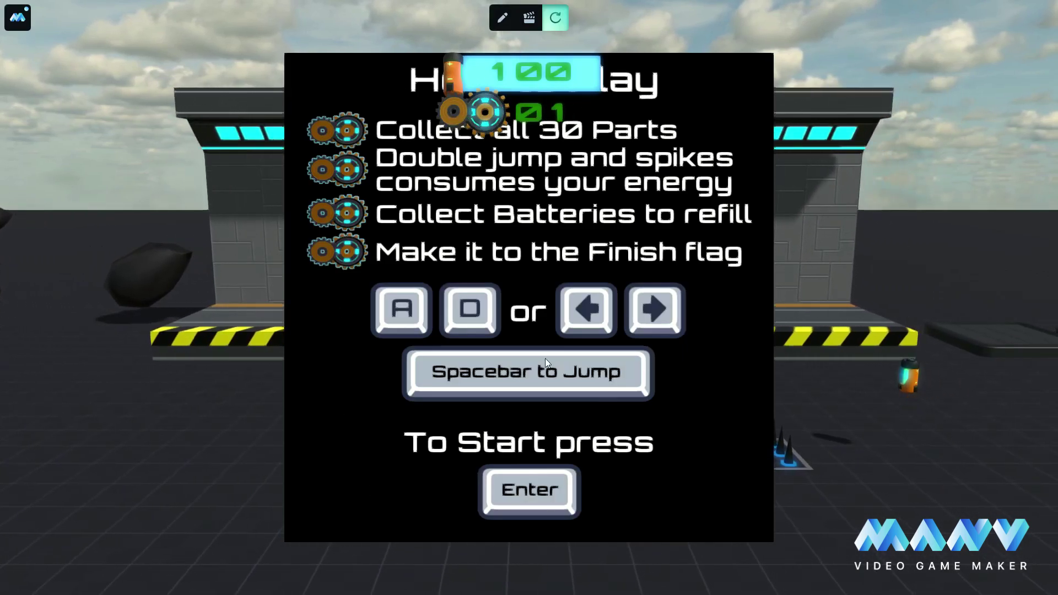
click(502, 18)
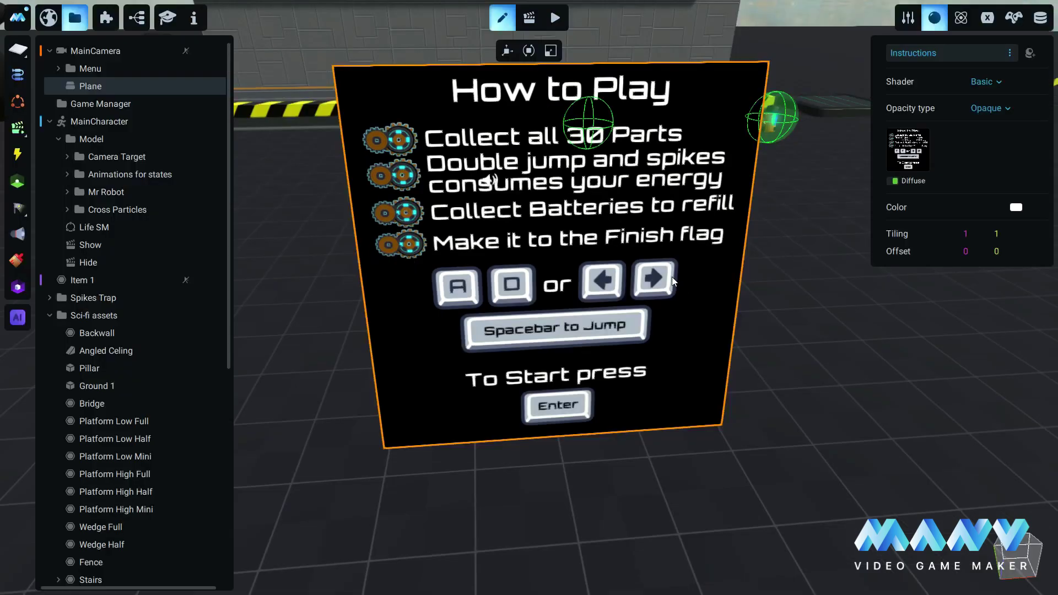
Step: Rename the plane under MainCamera to Instructions
right_click(146, 88)
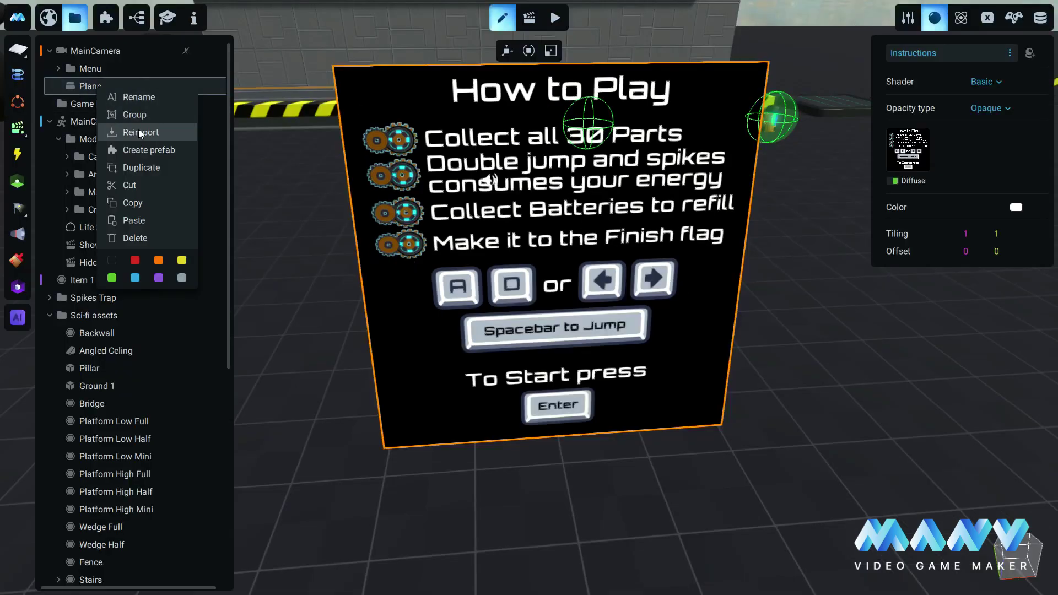
click(151, 101)
text(Instructions)
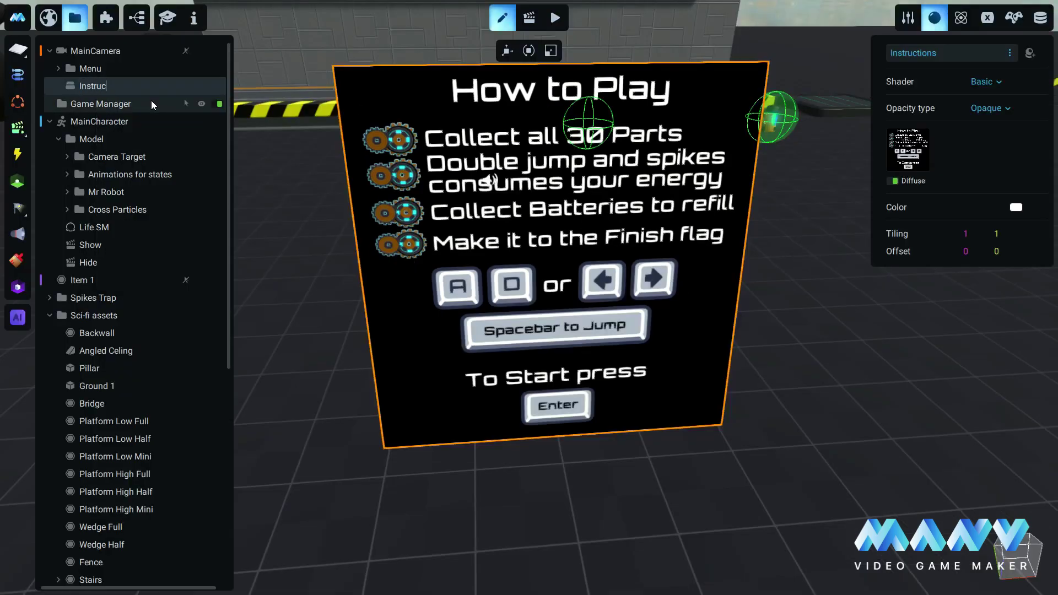
key(Return)
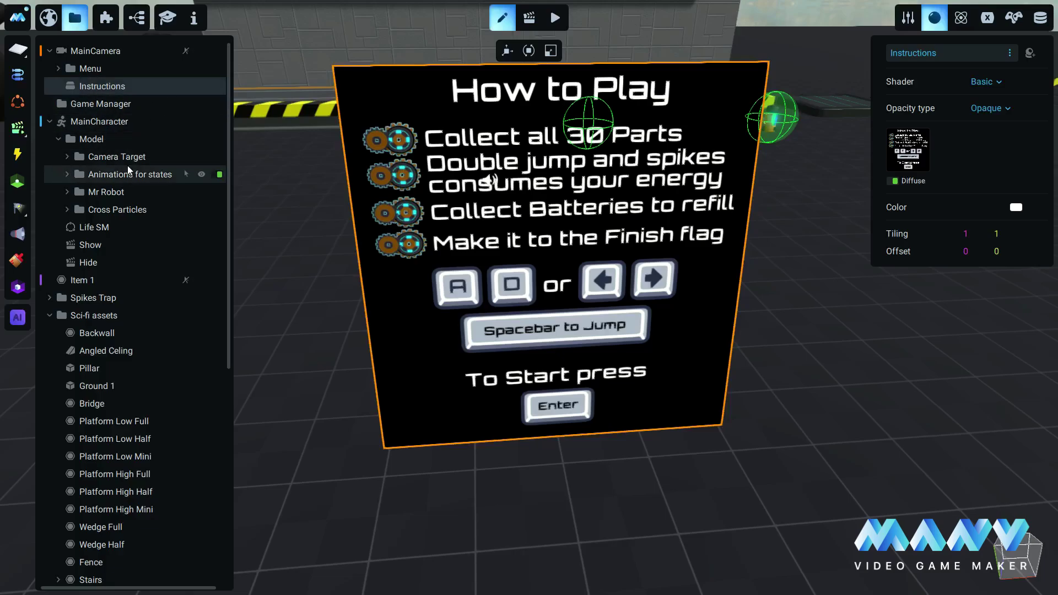
Step: Disable MainCharacter and the Collectibles UI and Collectibles UI 2 groups inside Menu Container
click(113, 120)
click(218, 121)
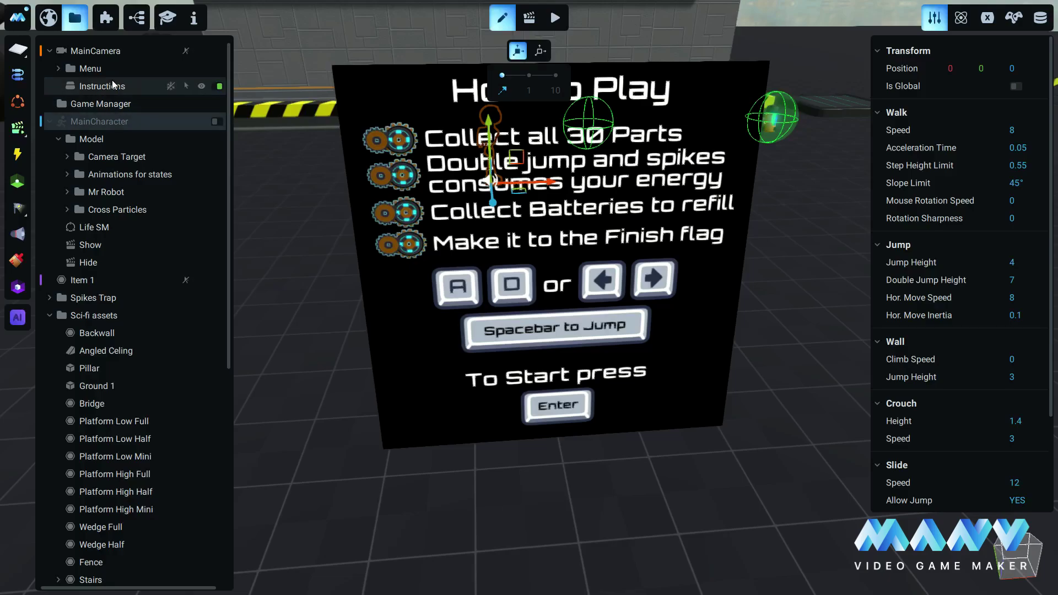
click(59, 67)
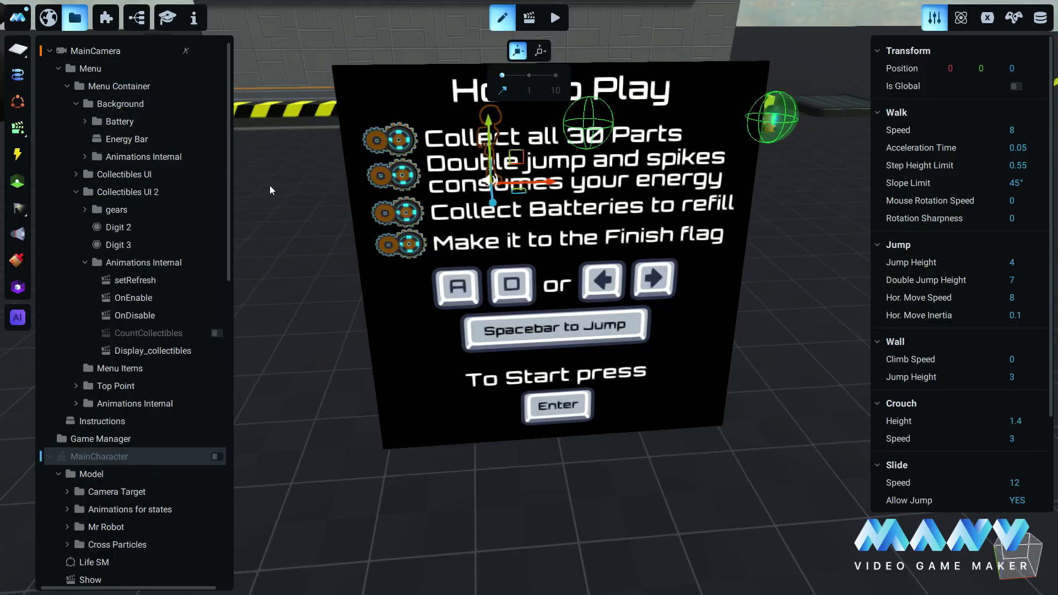
click(218, 175)
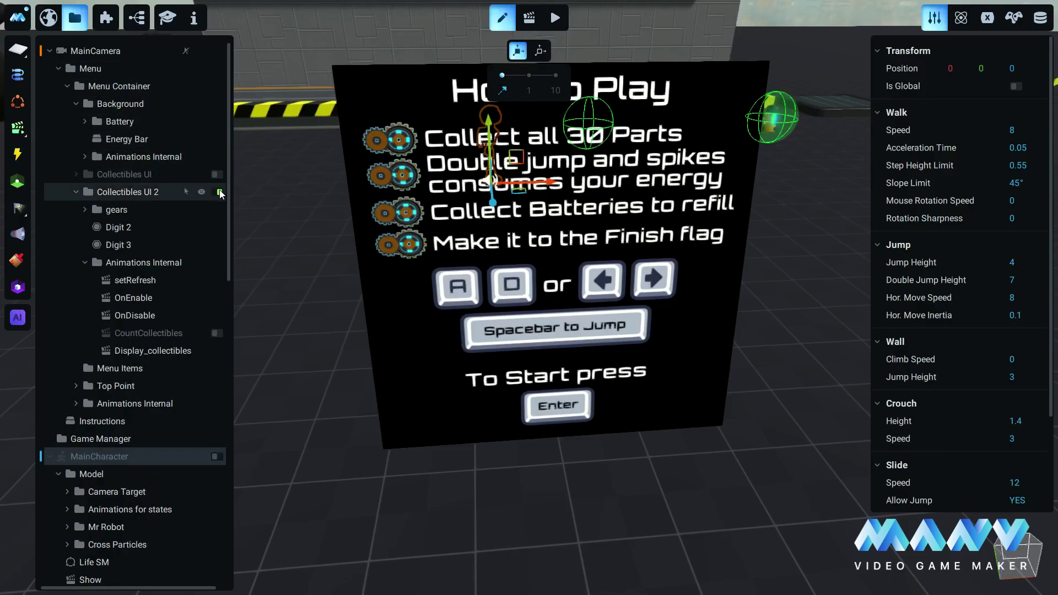
click(220, 192)
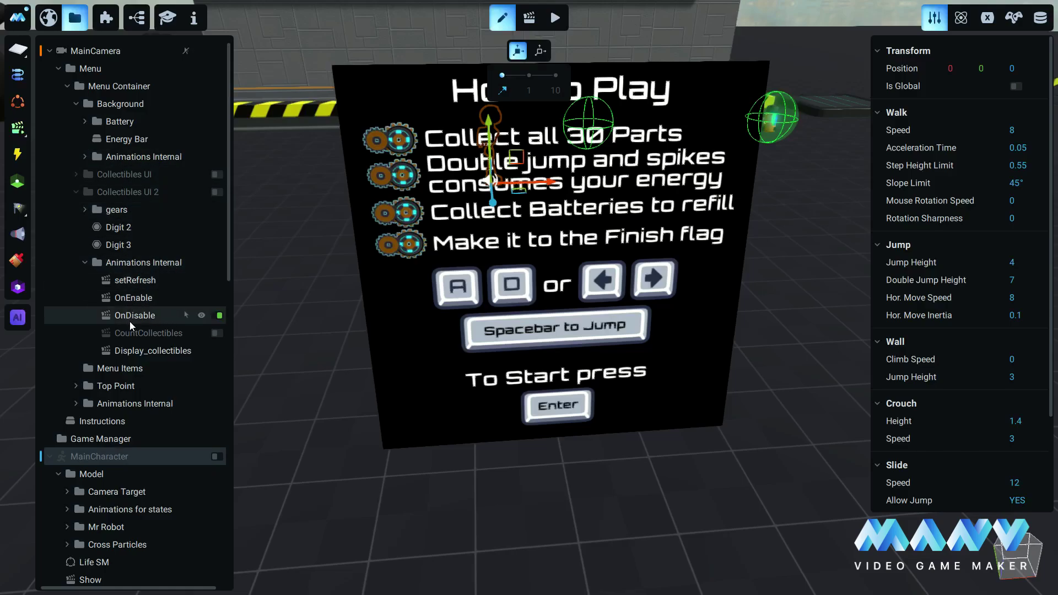
Step: Delete the No object track from the OnEnable animation of Collectibles UI 2
click(140, 298)
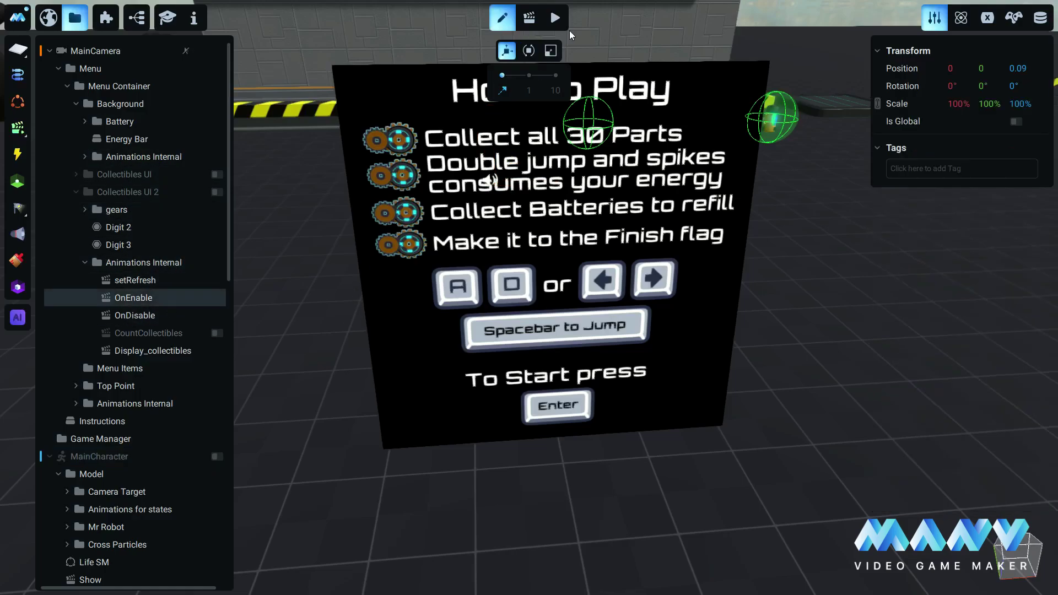
click(529, 19)
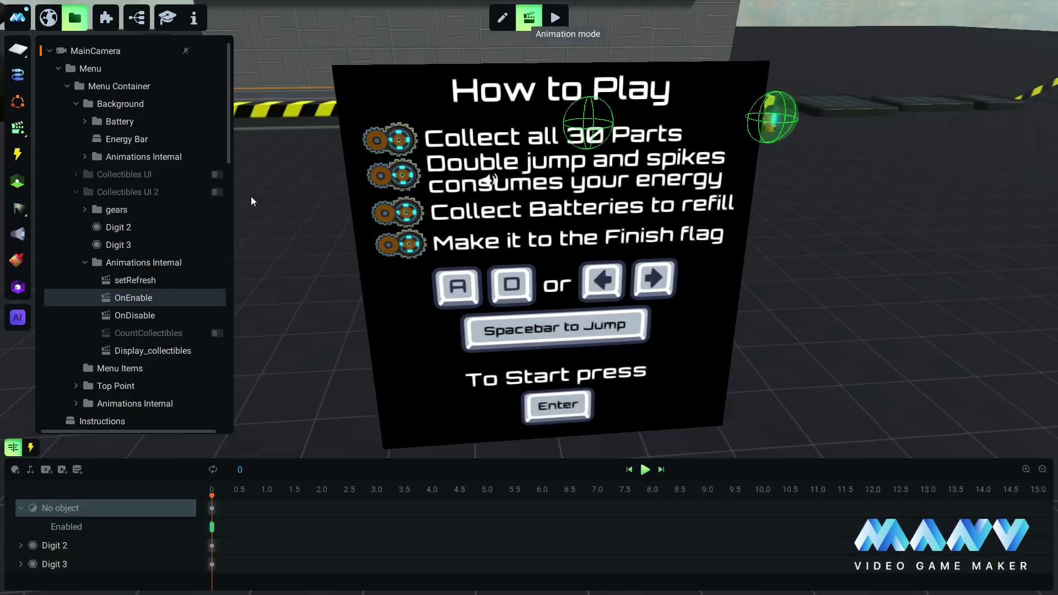
right_click(65, 508)
click(110, 496)
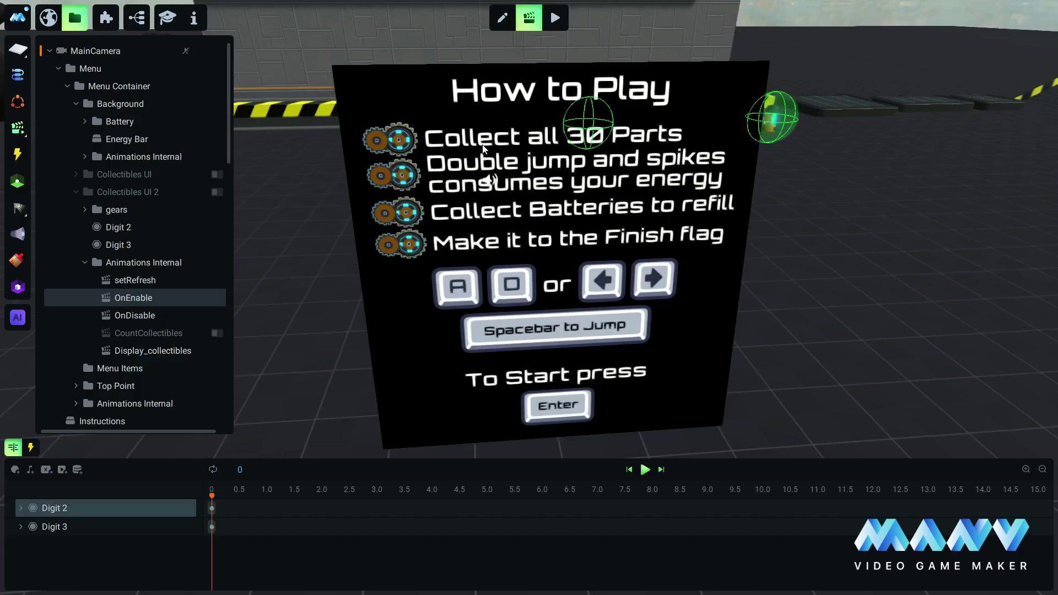
Step: Add the gears group as the first track of OnEnable, with an Enabled all child elements keyframe at time 0
right_click(117, 210)
click(153, 218)
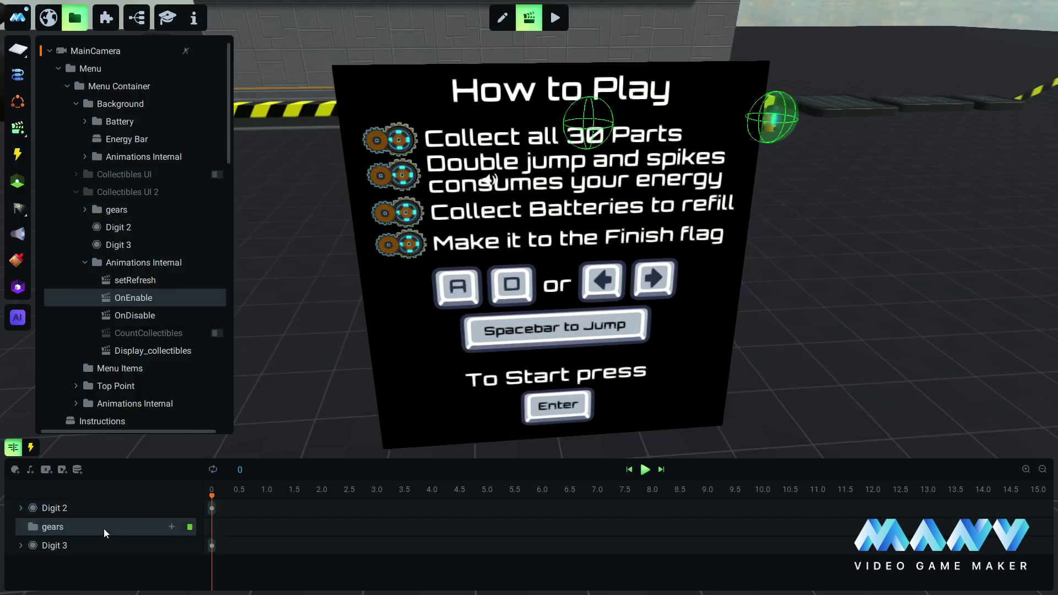
drag(104, 528, 192, 508)
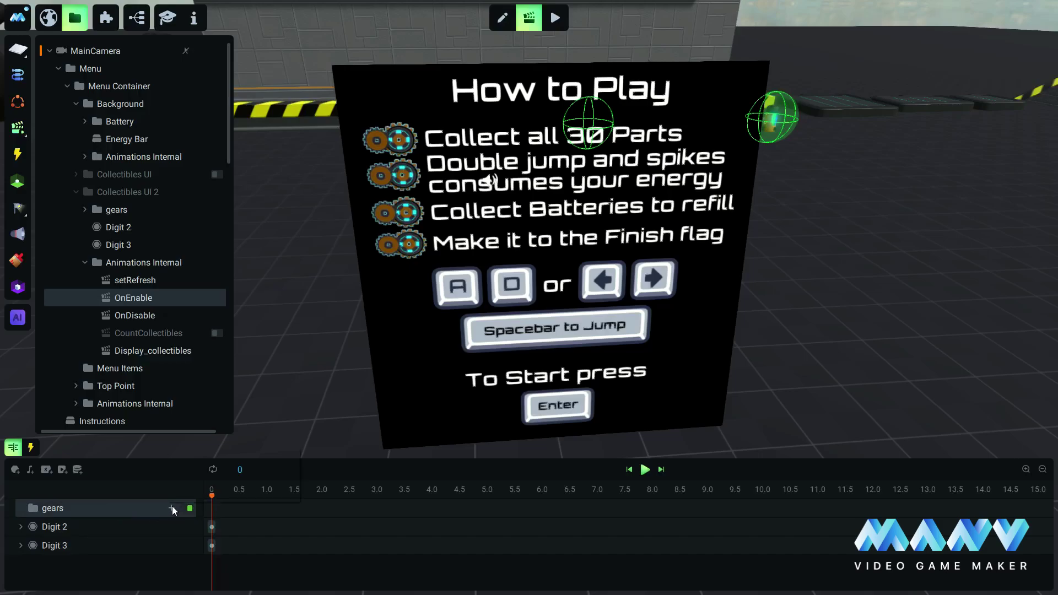
click(172, 505)
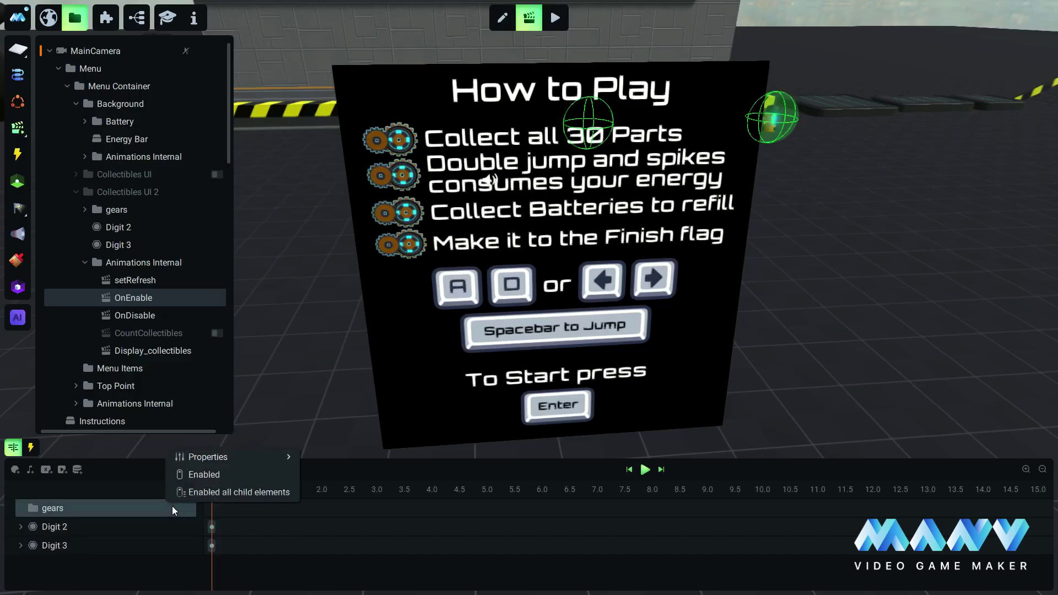
click(250, 489)
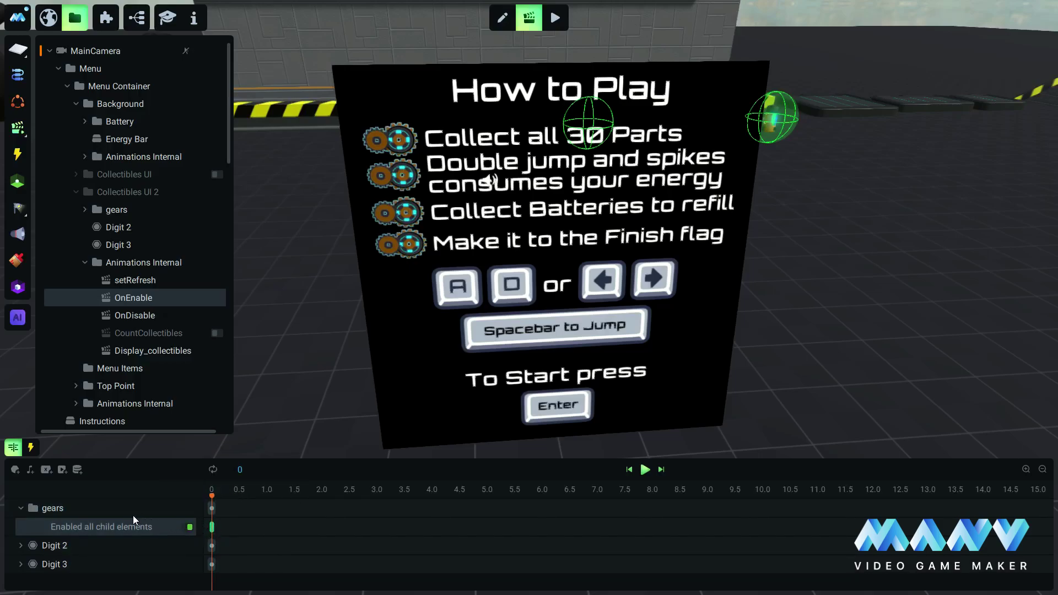
Step: Replace the No object track in Collectibles UI 2's OnDisable animation with a copy of the gears track from OnEnable
right_click(48, 508)
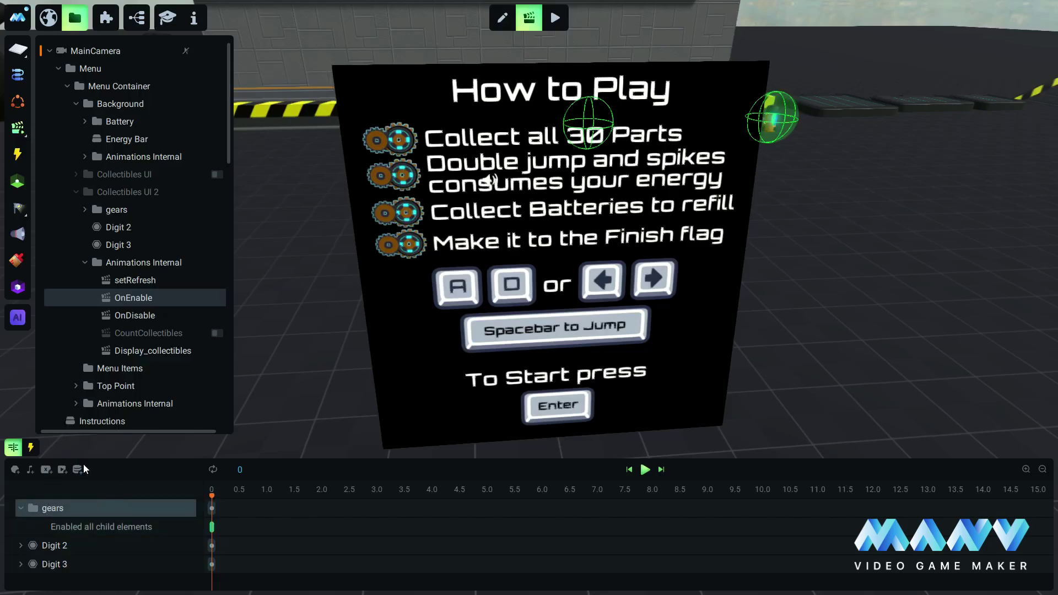
click(144, 319)
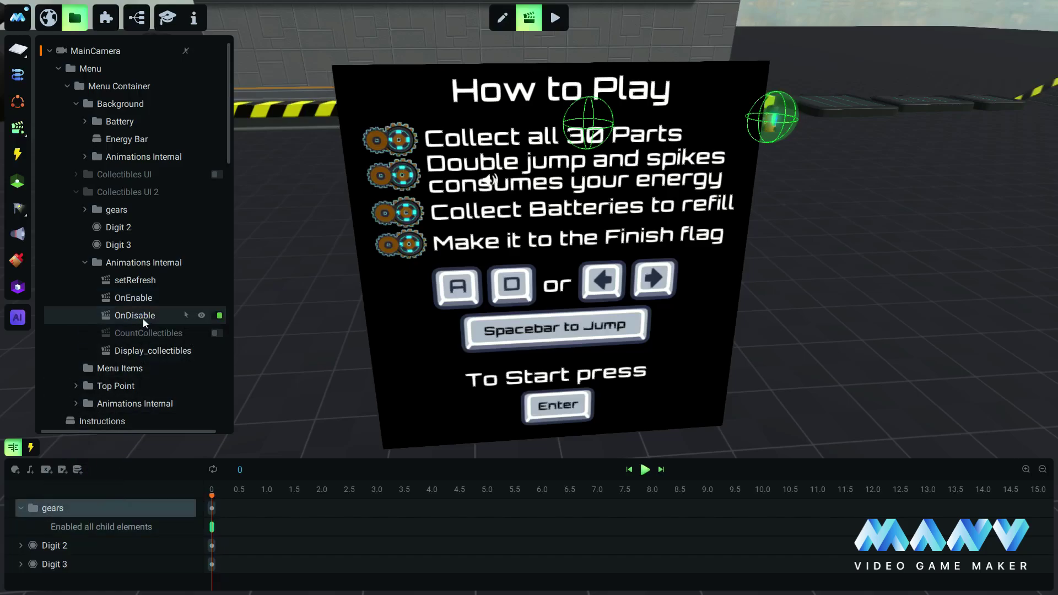
right_click(77, 508)
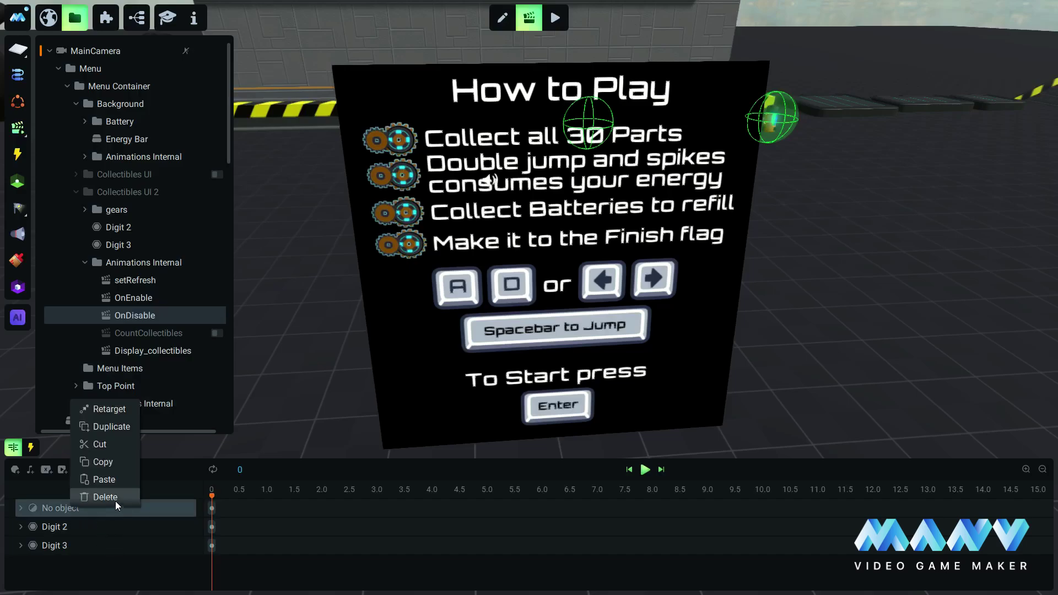
click(104, 497)
right_click(64, 527)
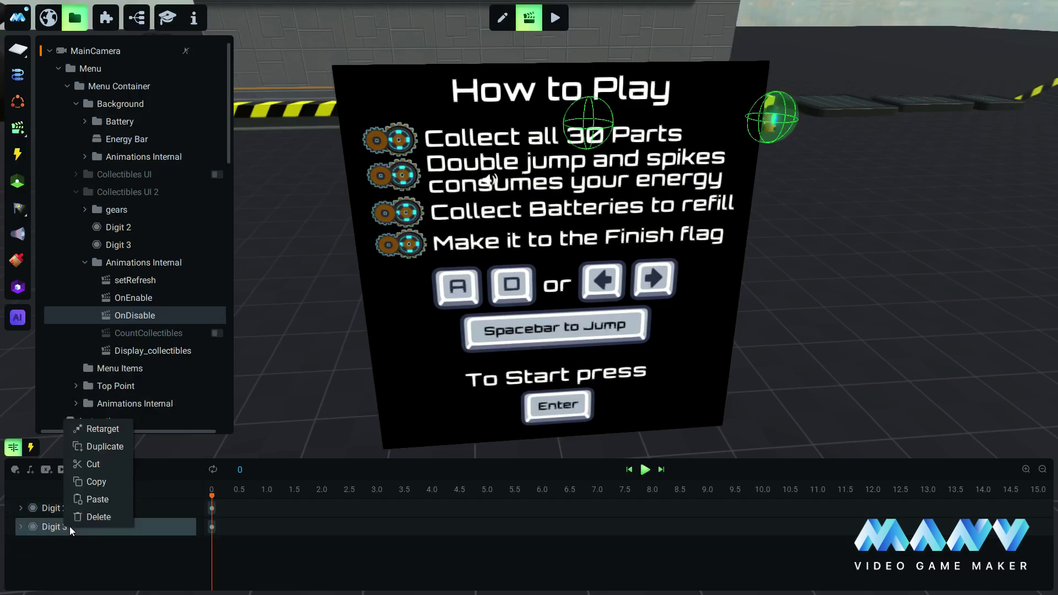
click(101, 500)
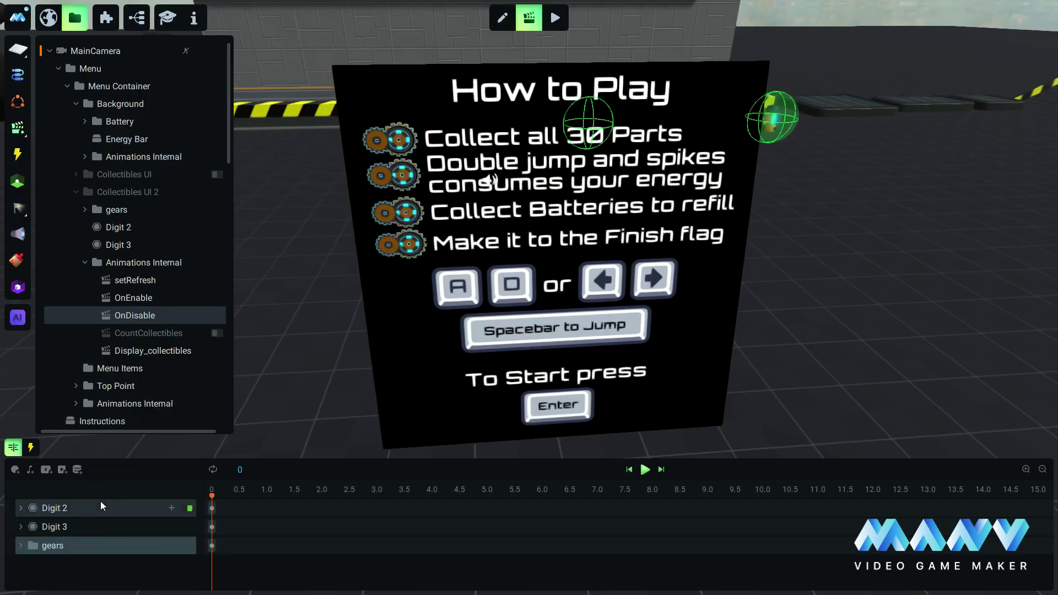
Step: Switch off the gears track's Enabled all child elements keyframe at time 0 in OnDisable
click(21, 545)
click(212, 563)
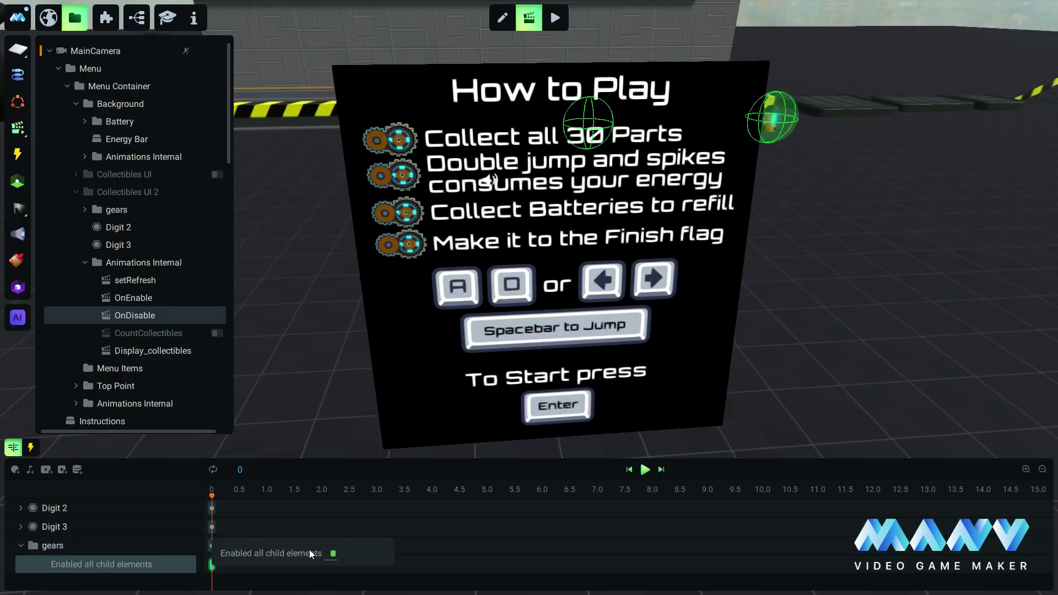
click(302, 469)
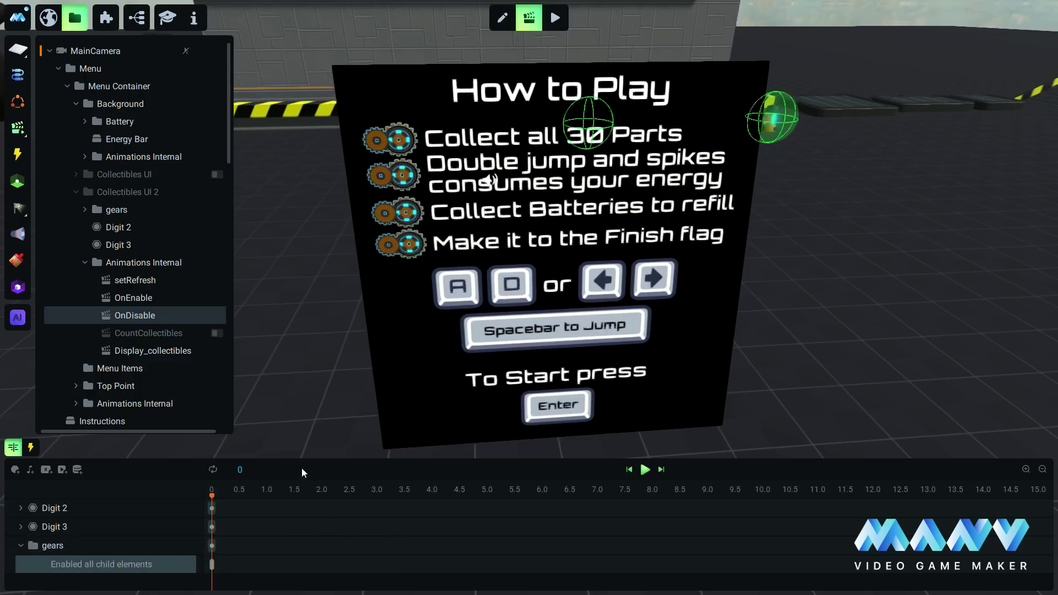
Step: Add the Battery group to the OnEnable animation of Collectibles UI, with an Enabled all child elements keyframe at time 0
click(75, 191)
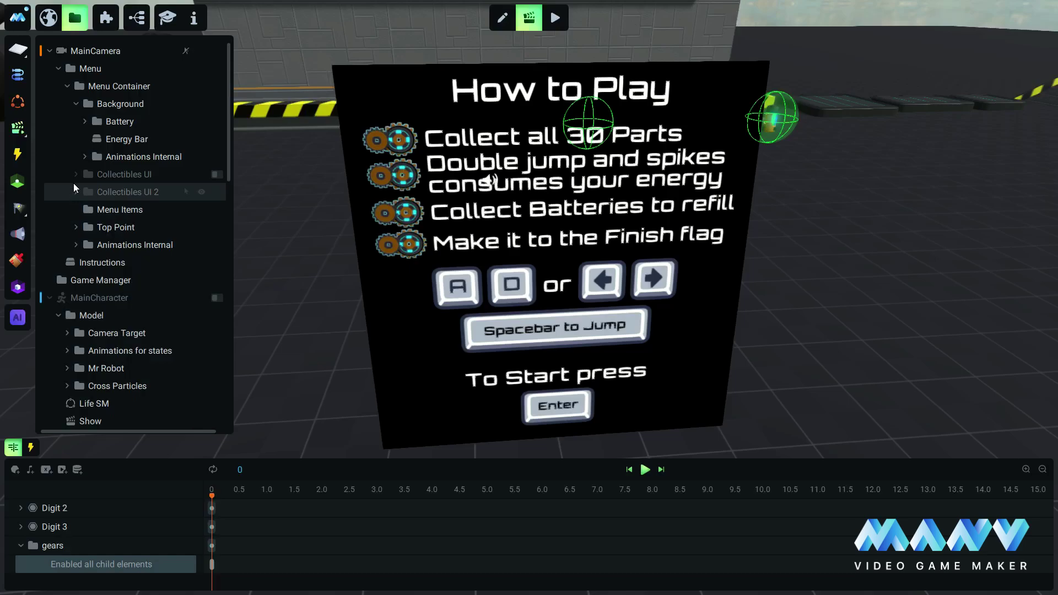
click(76, 174)
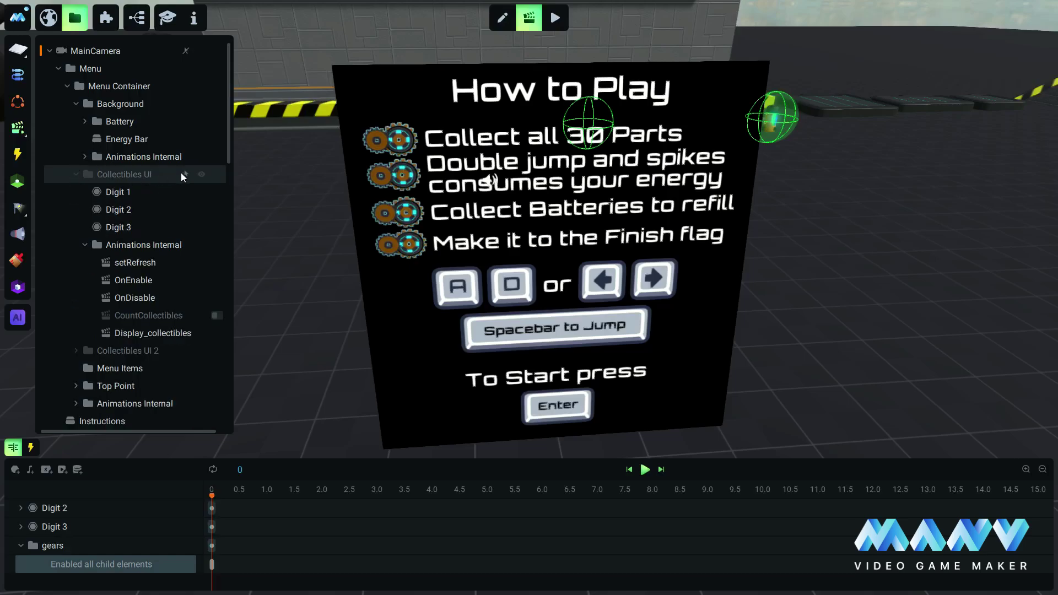
click(135, 281)
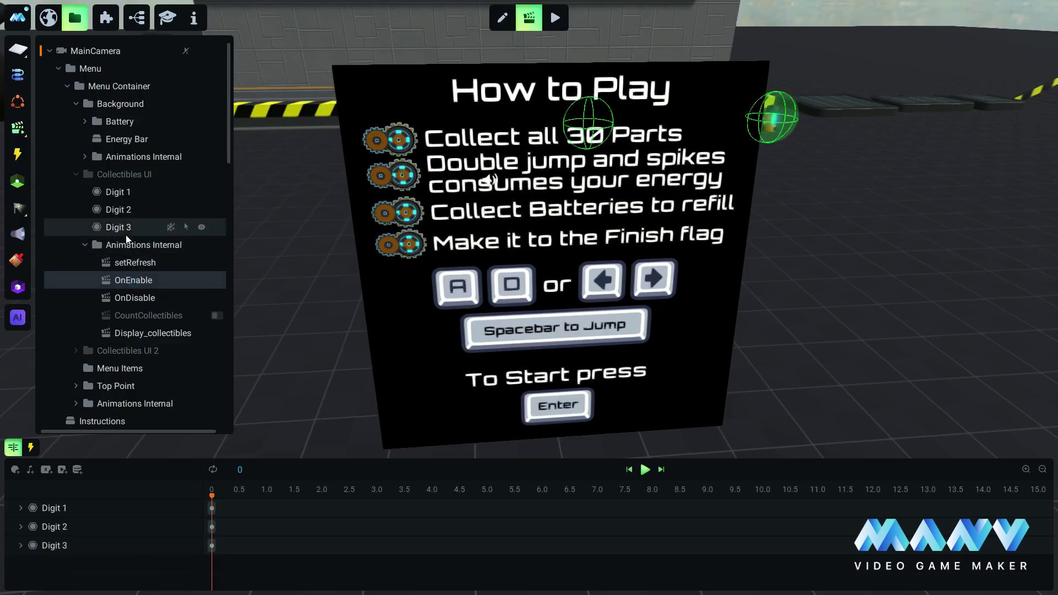
right_click(116, 120)
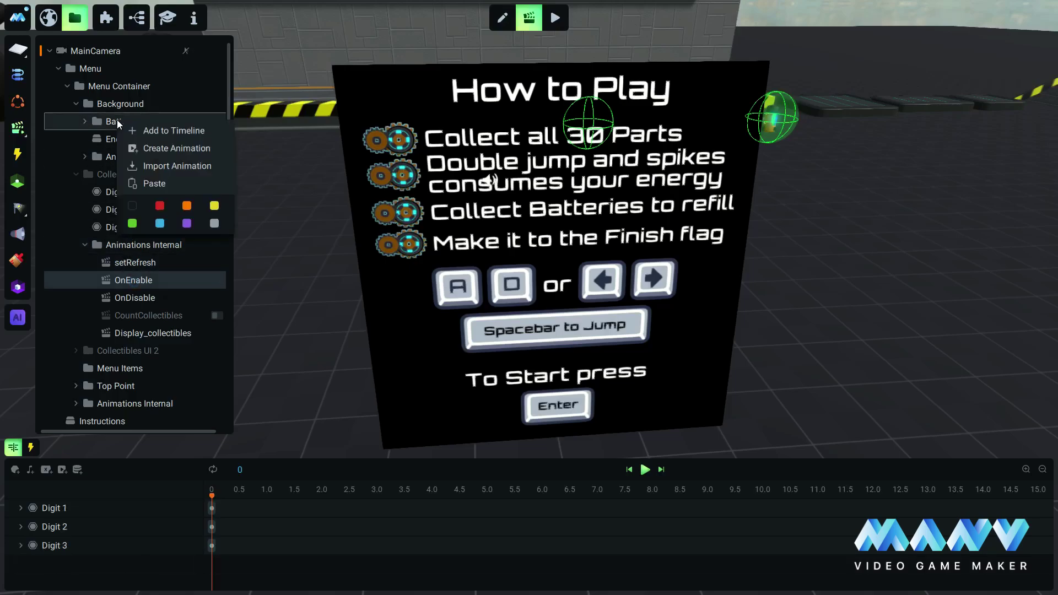
click(178, 133)
right_click(170, 564)
click(225, 548)
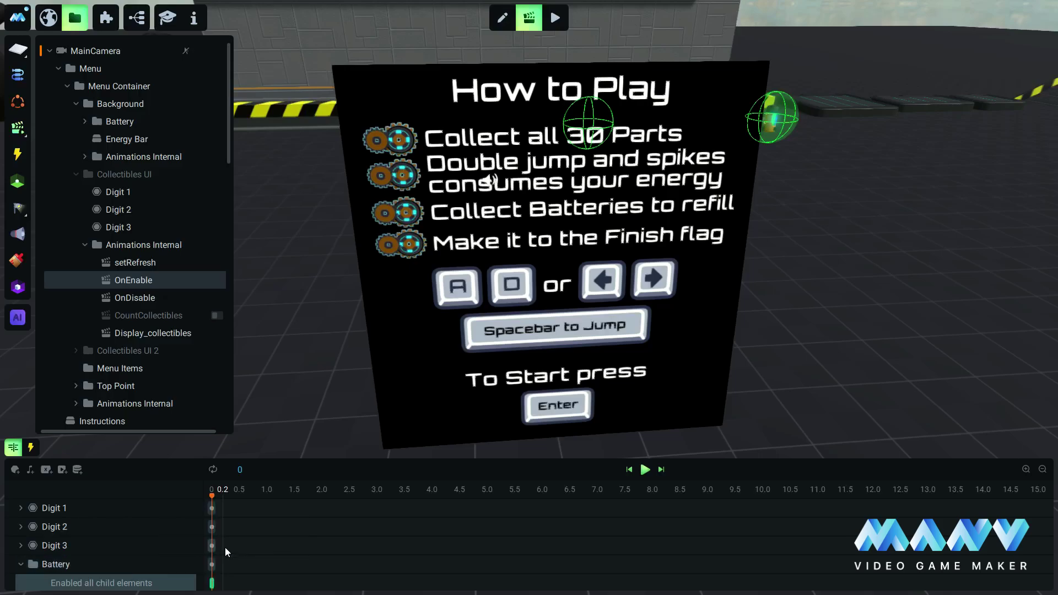
mouse_move(213, 583)
Step: Add Energy Bar to the same OnEnable animation with an Enabled keyframe at time 0
right_click(130, 139)
click(168, 147)
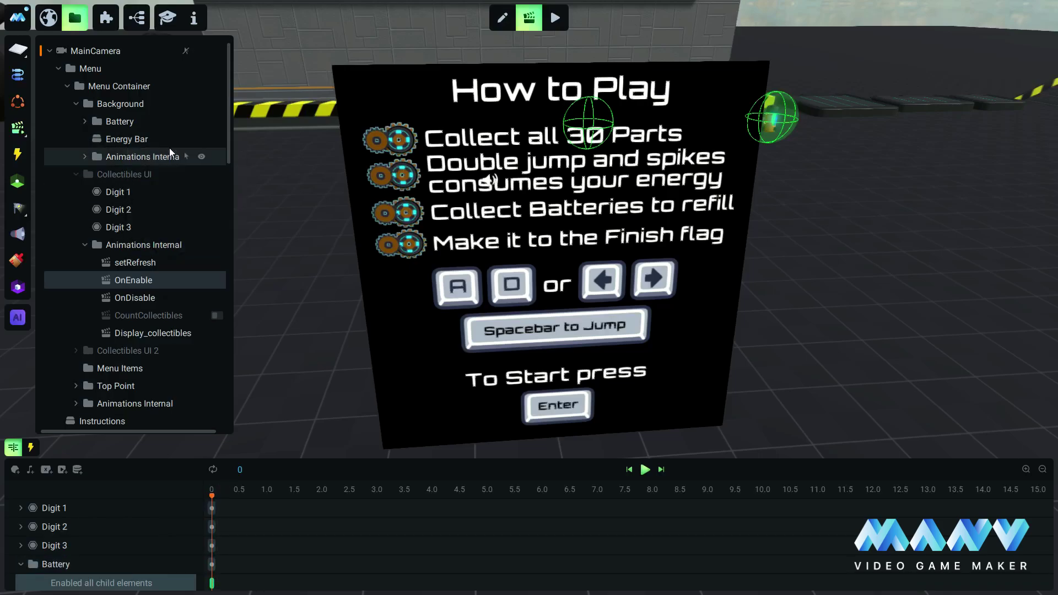
right_click(174, 577)
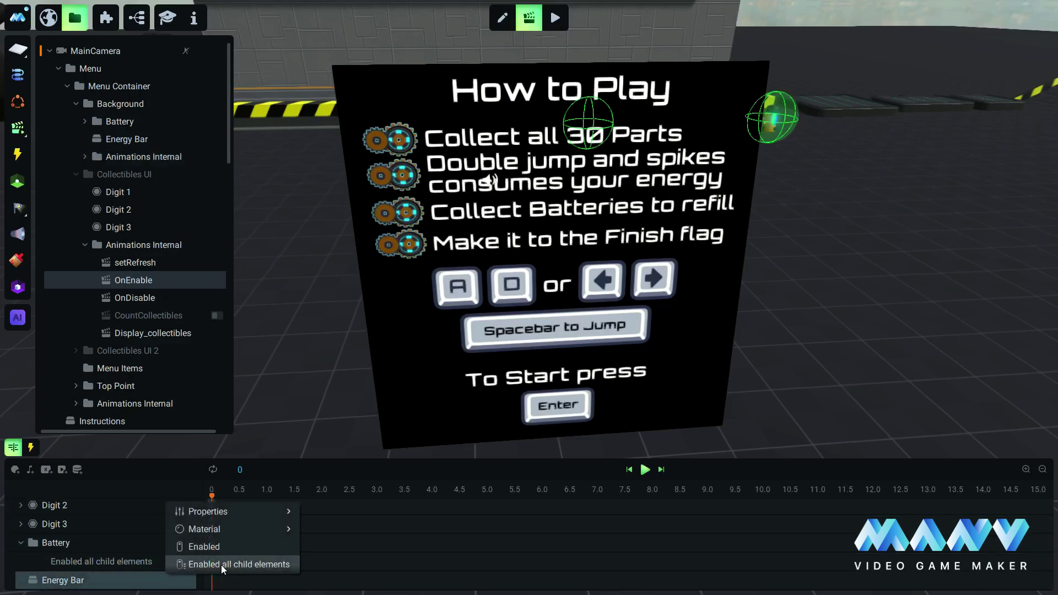
click(206, 548)
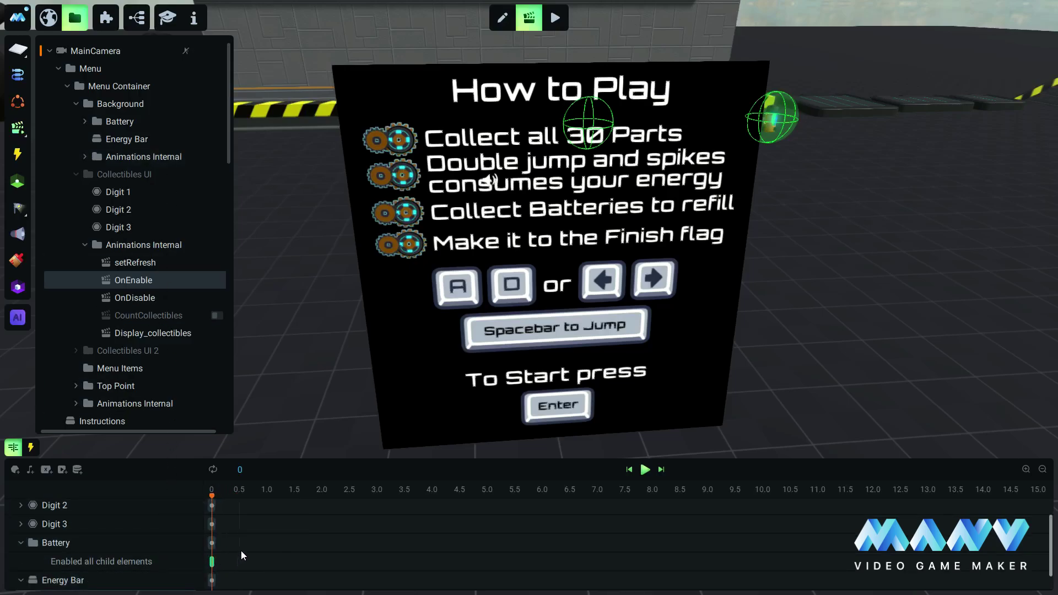
Step: Add Battery and Energy Bar as tracks in the OnDisable animation of Collectibles UI
click(139, 296)
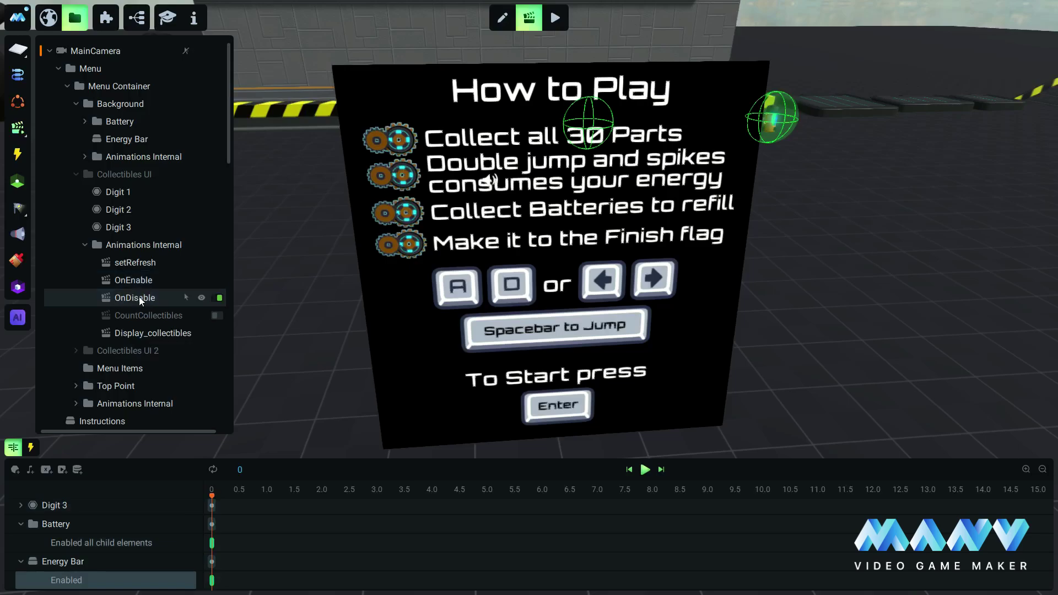
right_click(120, 121)
click(177, 130)
right_click(134, 140)
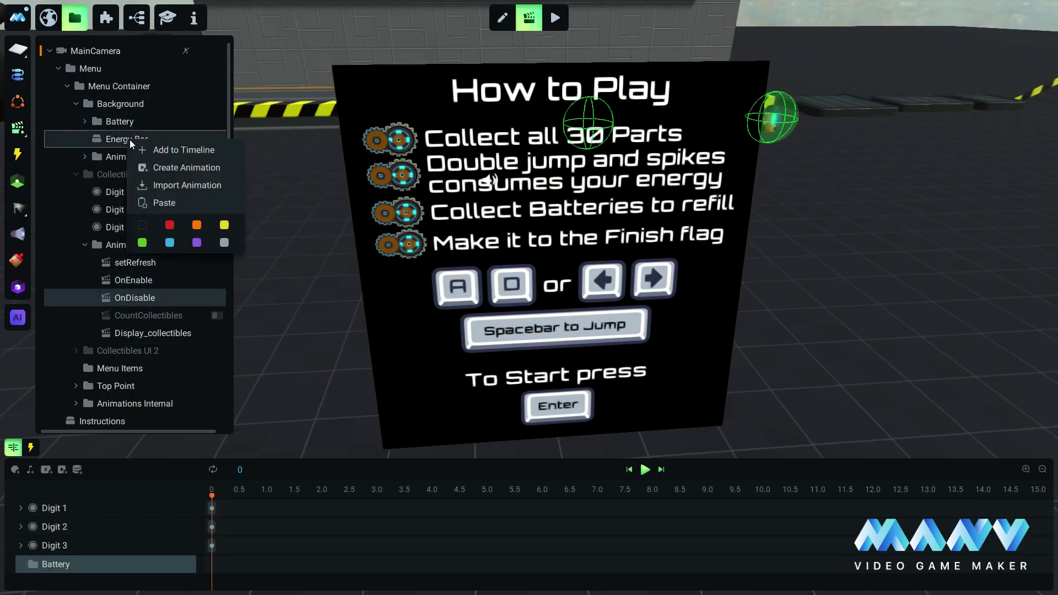
click(180, 149)
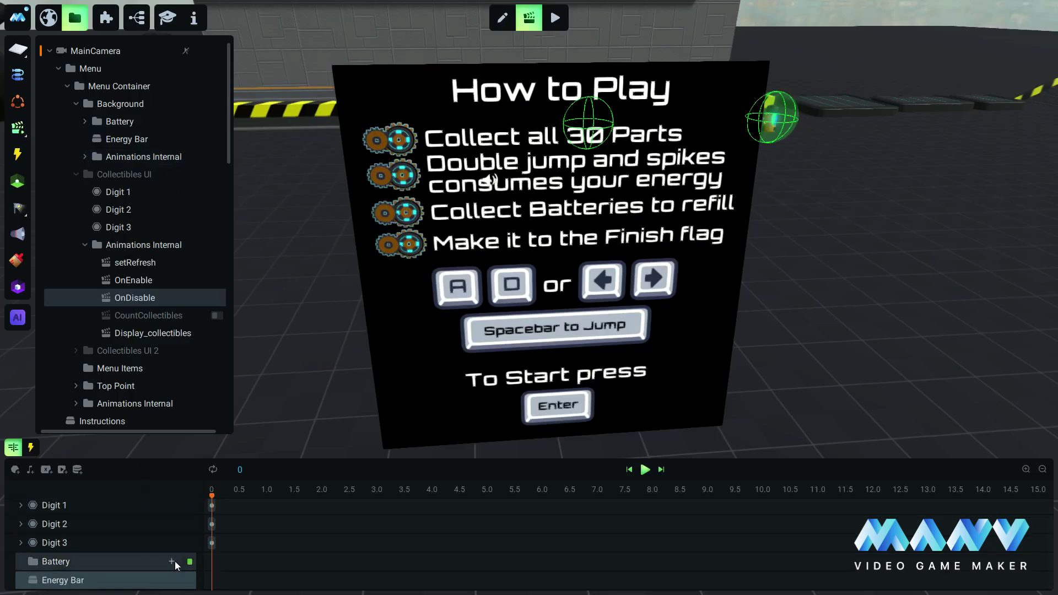
Step: Give OnDisable's Battery track an Enabled all child elements keyframe at time 0 and switch it off
click(174, 561)
click(258, 546)
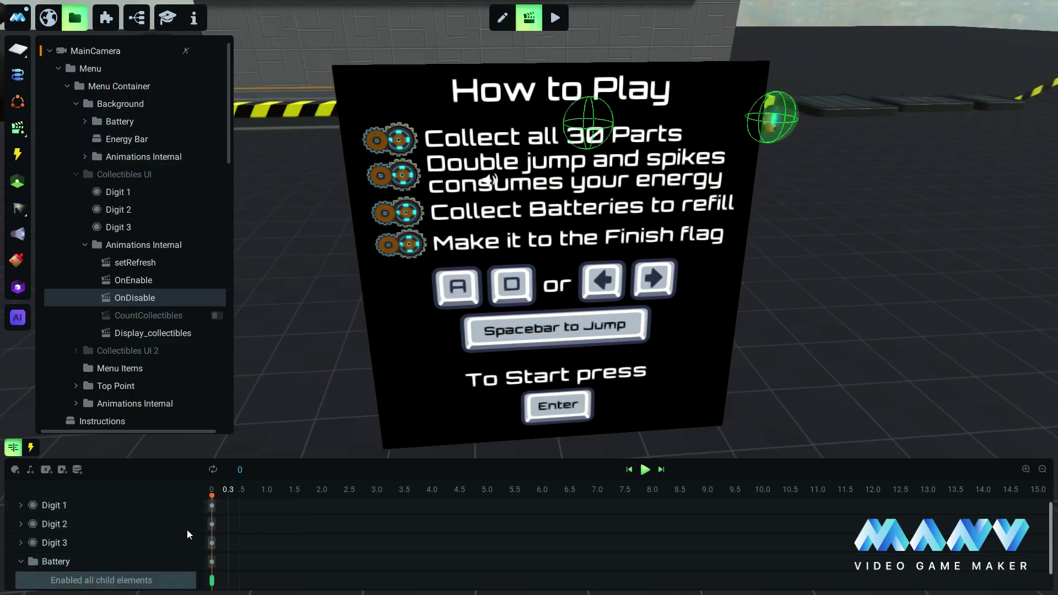
double_click(212, 580)
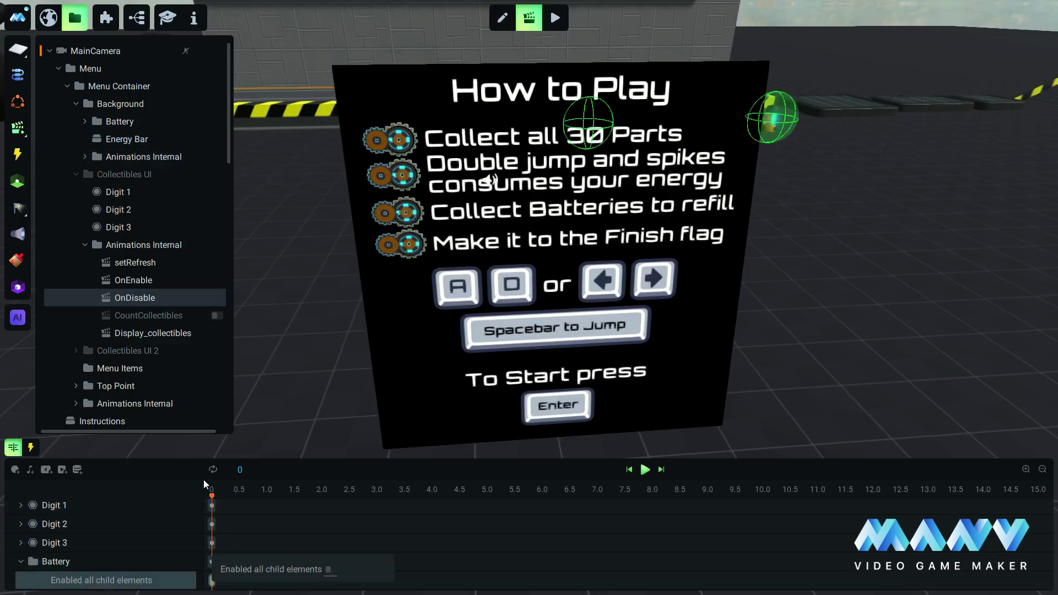
Step: Give OnDisable's Energy Bar track an Enabled keyframe at time 0 and switch it off
scroll(142, 551, down, 1)
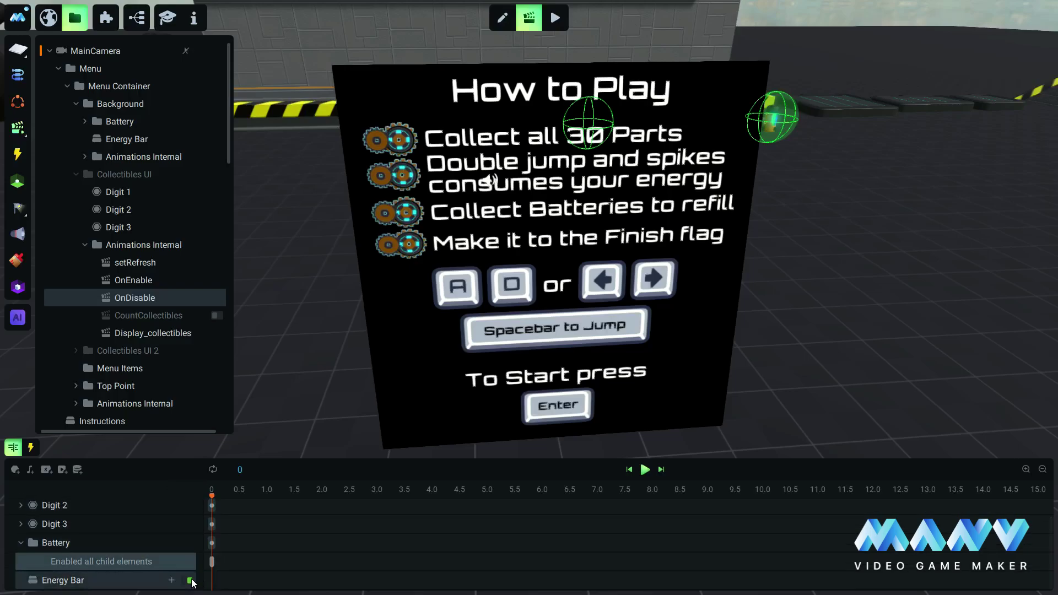
click(172, 580)
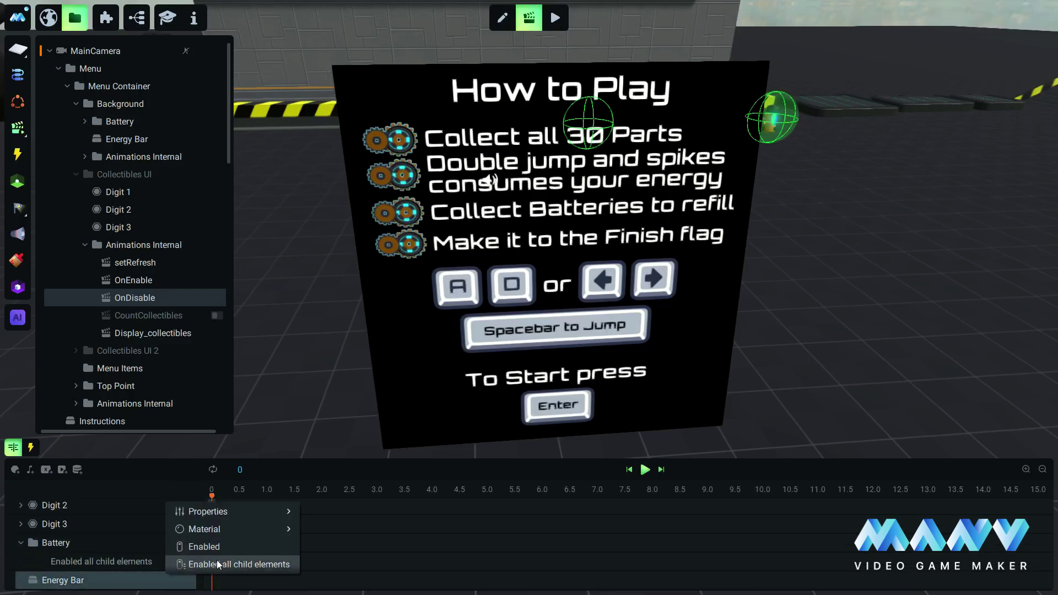
click(210, 546)
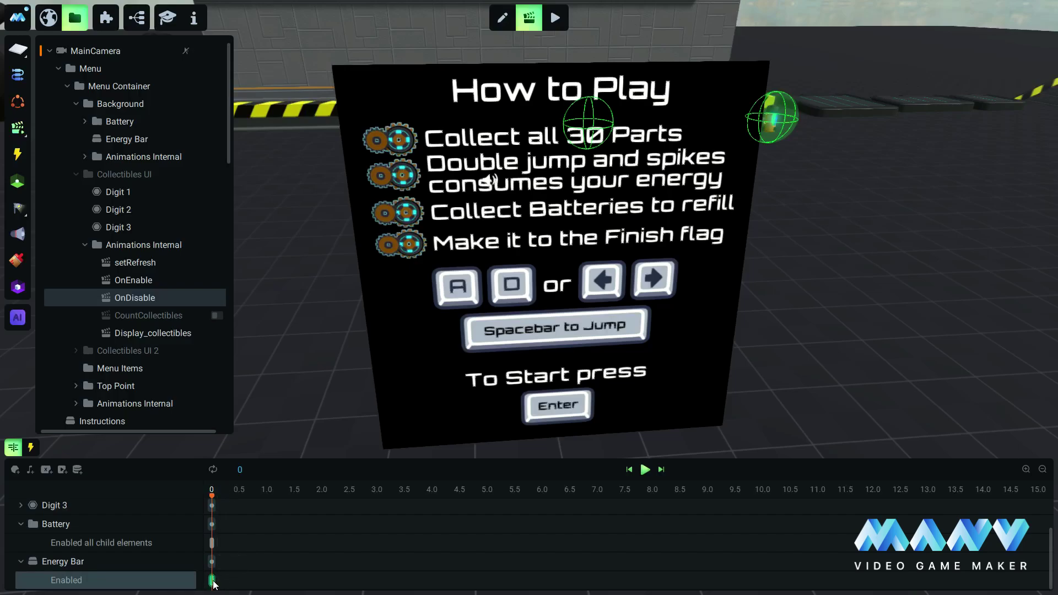
click(212, 580)
click(183, 464)
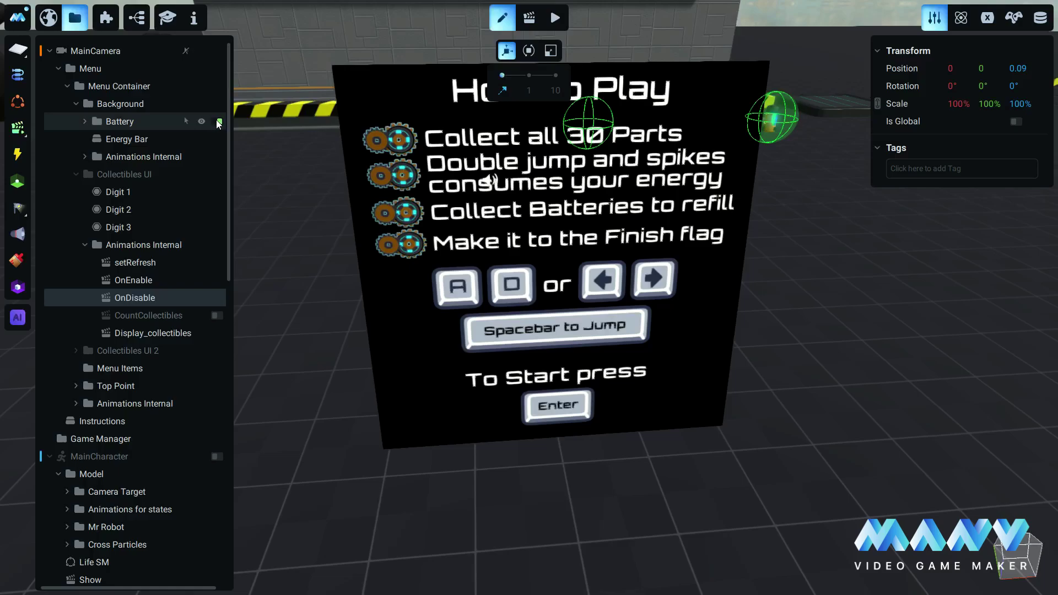
Step: Disable Energy Bar and the Battery group in the scene tree, including its Body, Glass, Details, Symbols and Core
click(220, 121)
click(85, 121)
click(219, 140)
click(217, 157)
click(219, 174)
click(219, 192)
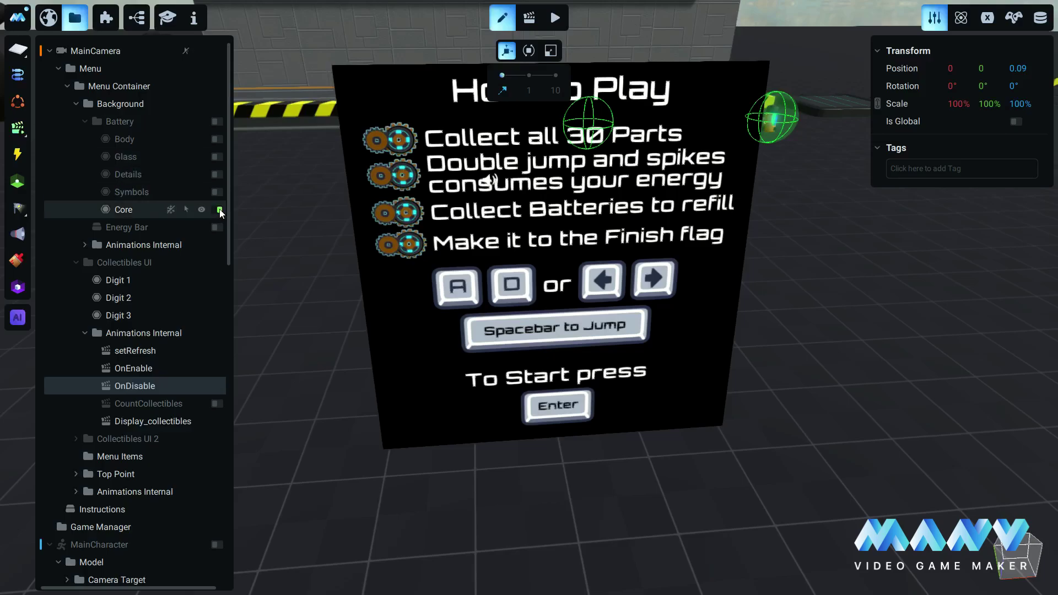
click(219, 210)
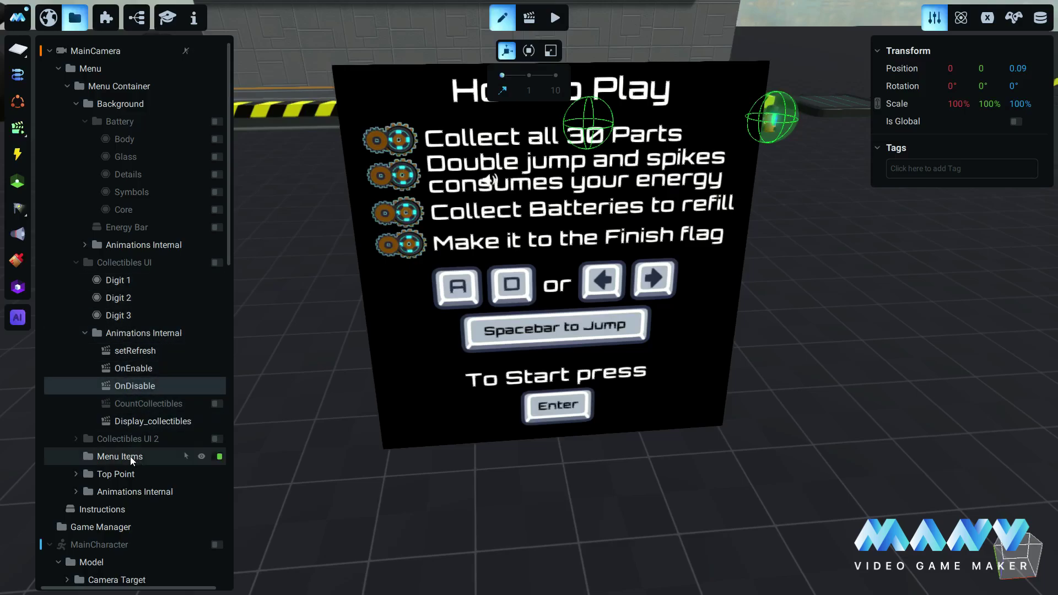
Step: Disable Digit 1, Digit 2 and Digit 3 of Collectibles UI
scroll(126, 451, down, 3)
click(76, 359)
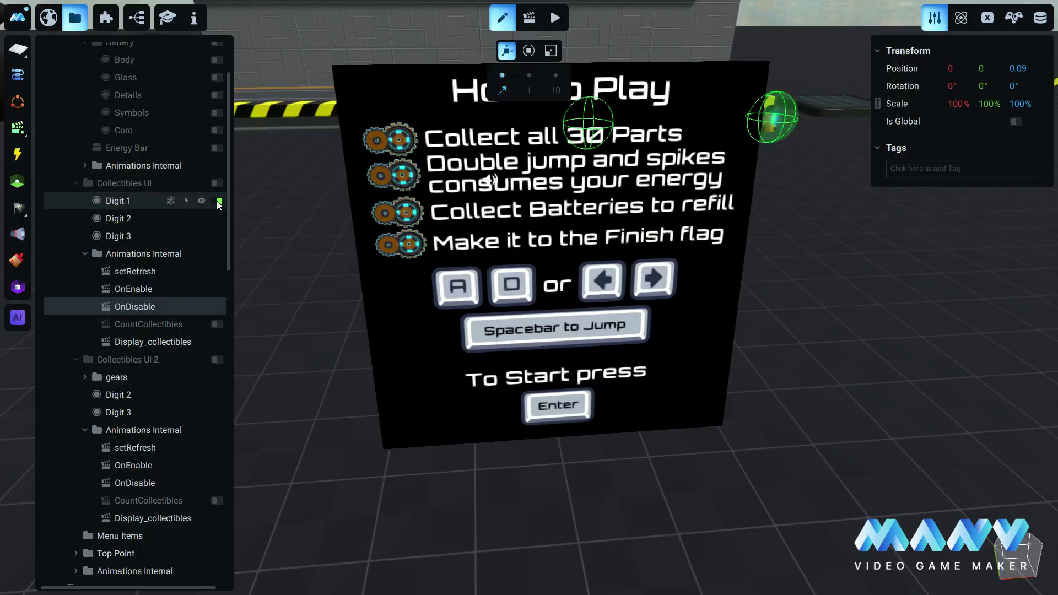
click(217, 200)
click(217, 219)
click(216, 236)
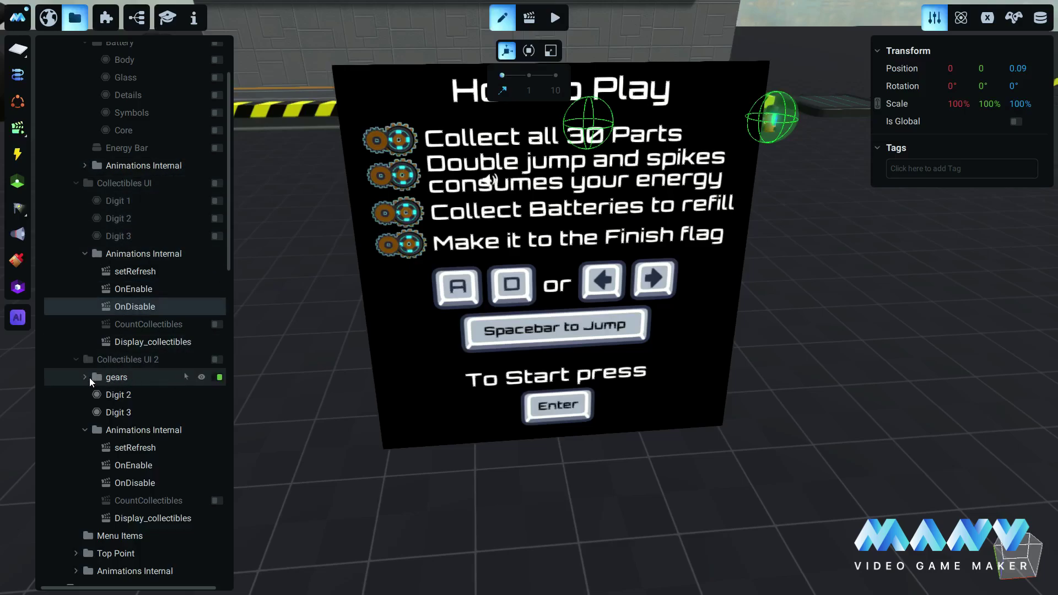
Step: Disable the gears group with all its gear elements, plus Digit 2 and Digit 3, in Collectibles UI 2
click(216, 377)
click(85, 377)
click(218, 395)
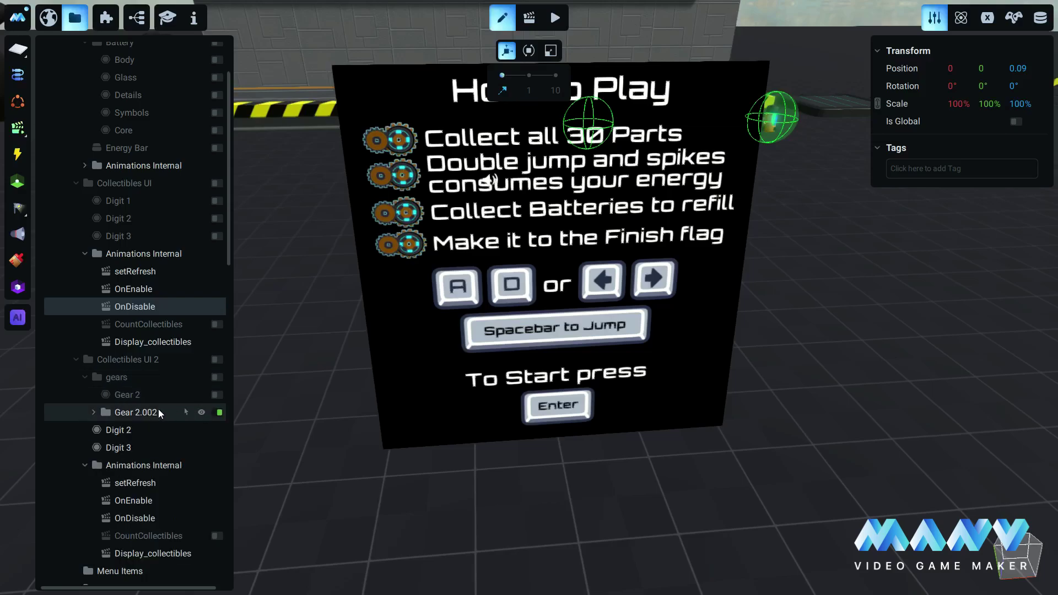
click(93, 412)
click(216, 412)
click(216, 430)
click(216, 447)
click(216, 482)
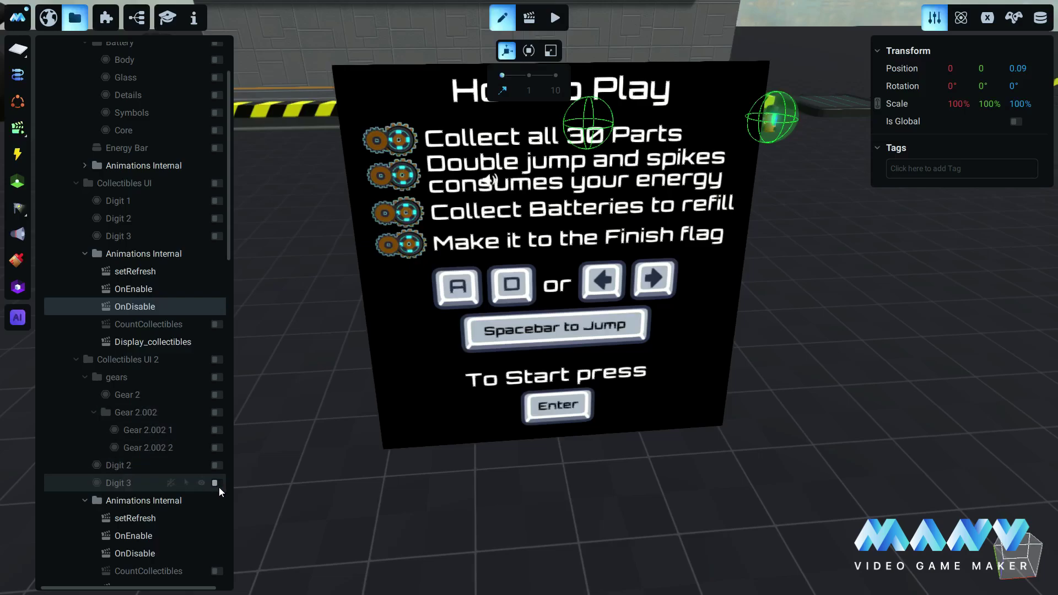
click(76, 359)
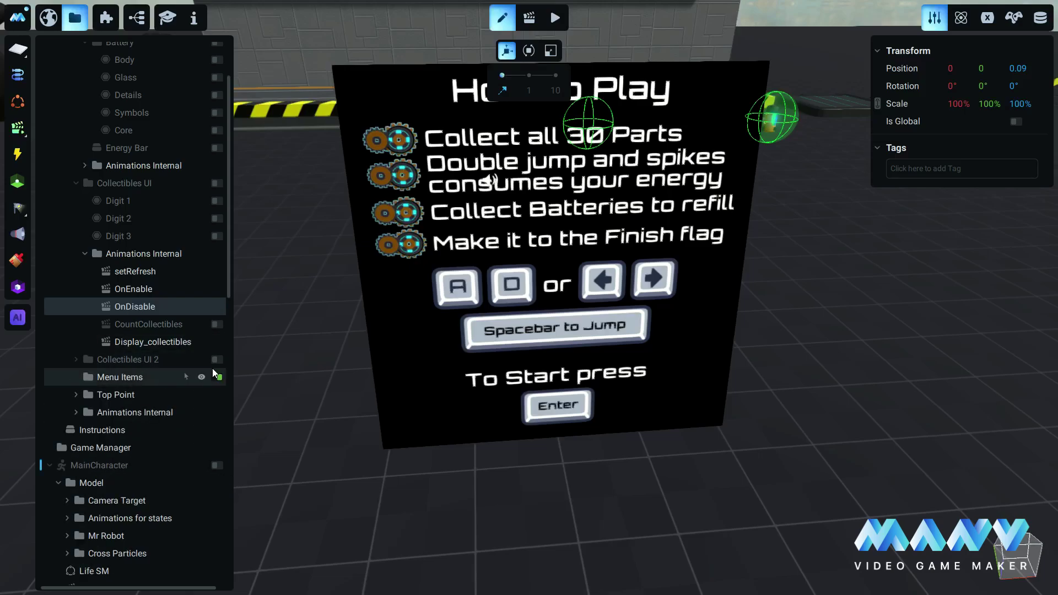
click(76, 183)
scroll(86, 188, up, 2)
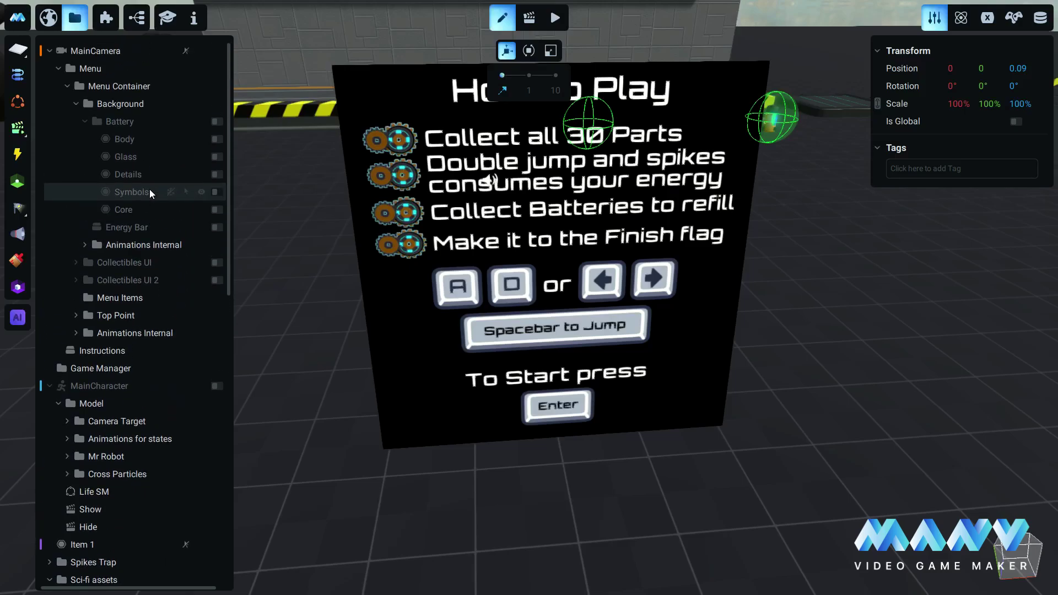
Step: Create an animation named Start under the Instructions object
click(527, 20)
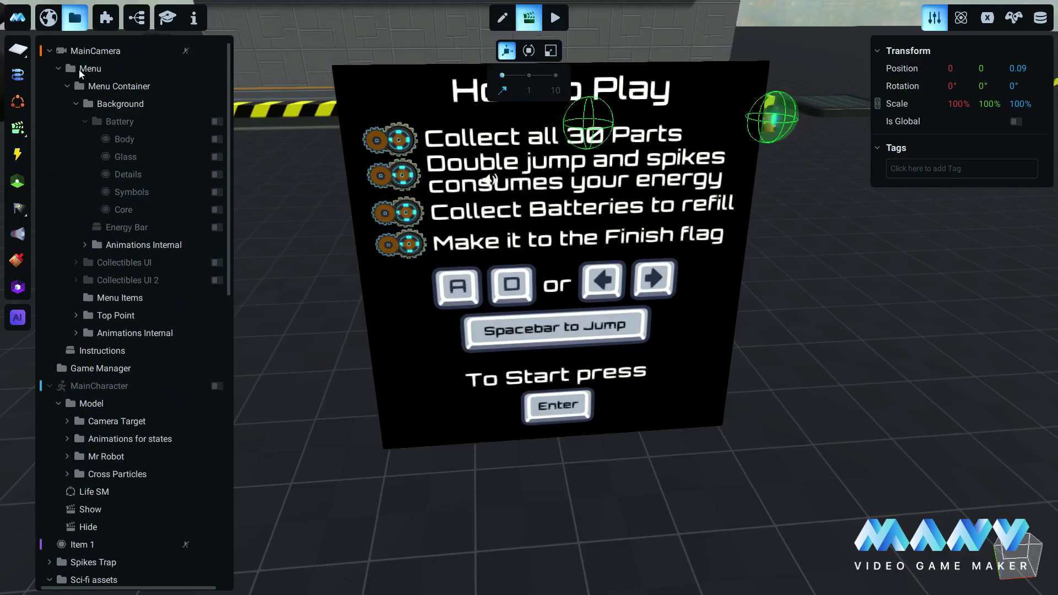
click(58, 68)
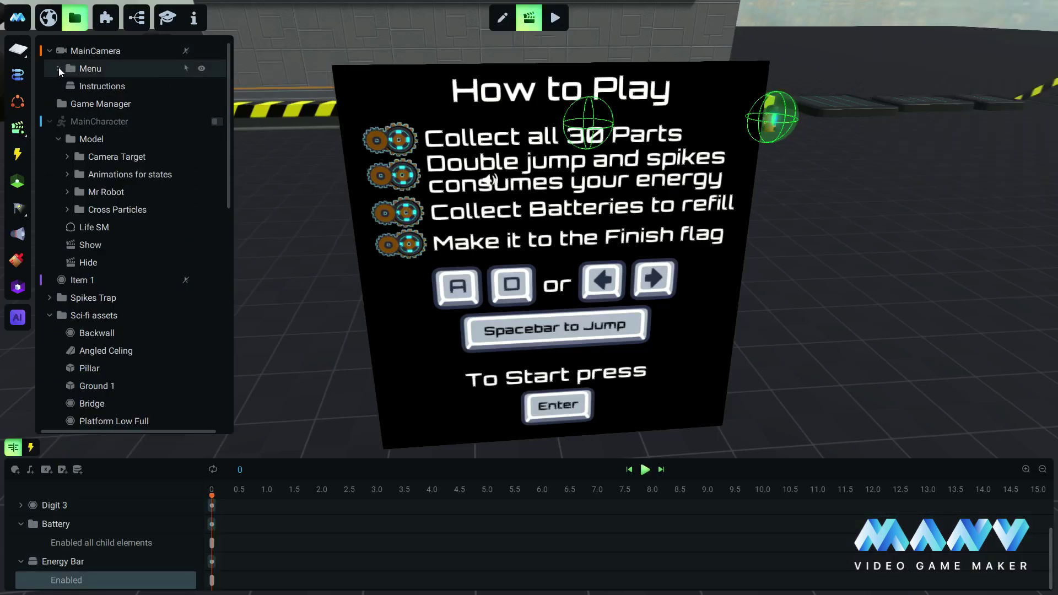
right_click(104, 84)
click(164, 113)
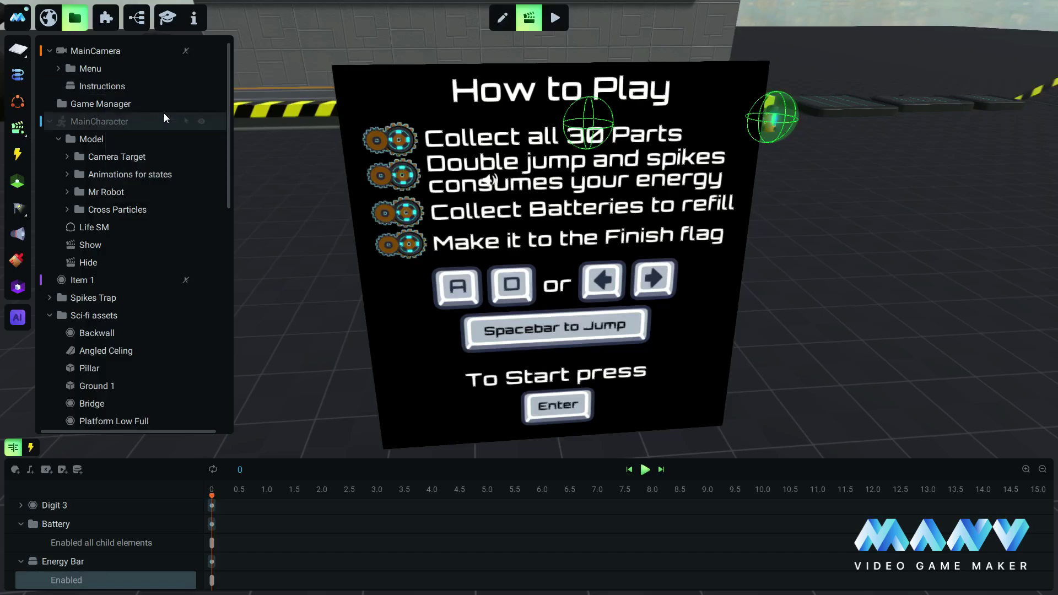
right_click(116, 106)
click(160, 171)
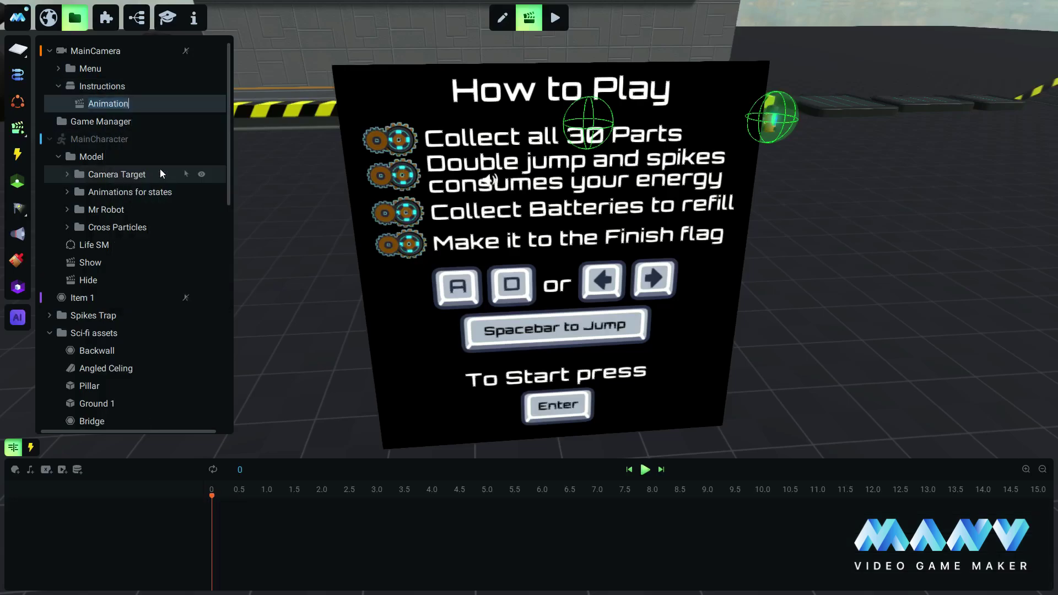
text(Start)
key(Return)
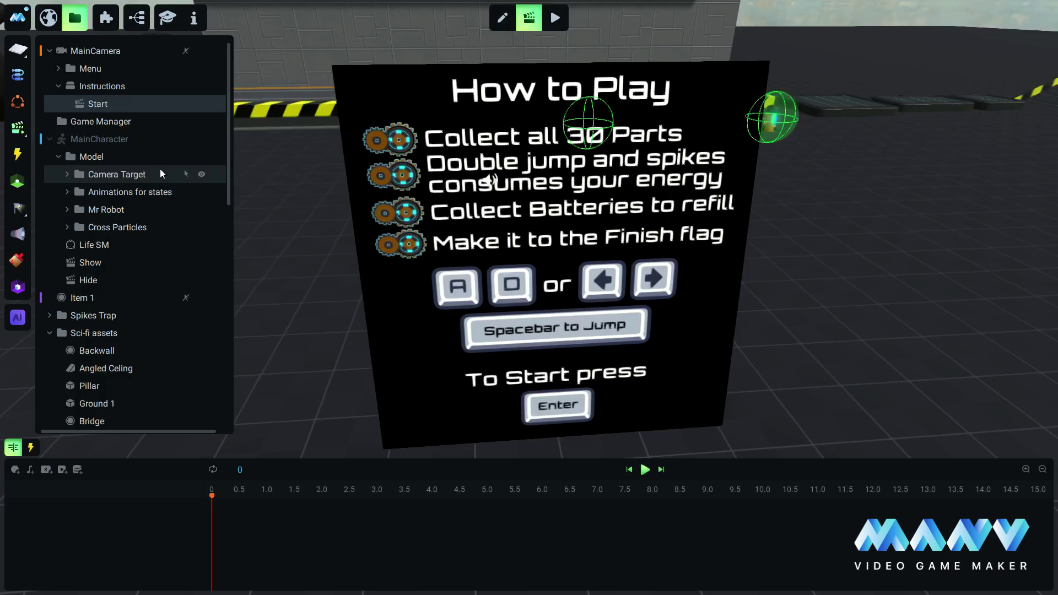
Step: Add Instructions to the Start animation with an Enabled keyframe at time 0, switched off
right_click(93, 85)
click(141, 94)
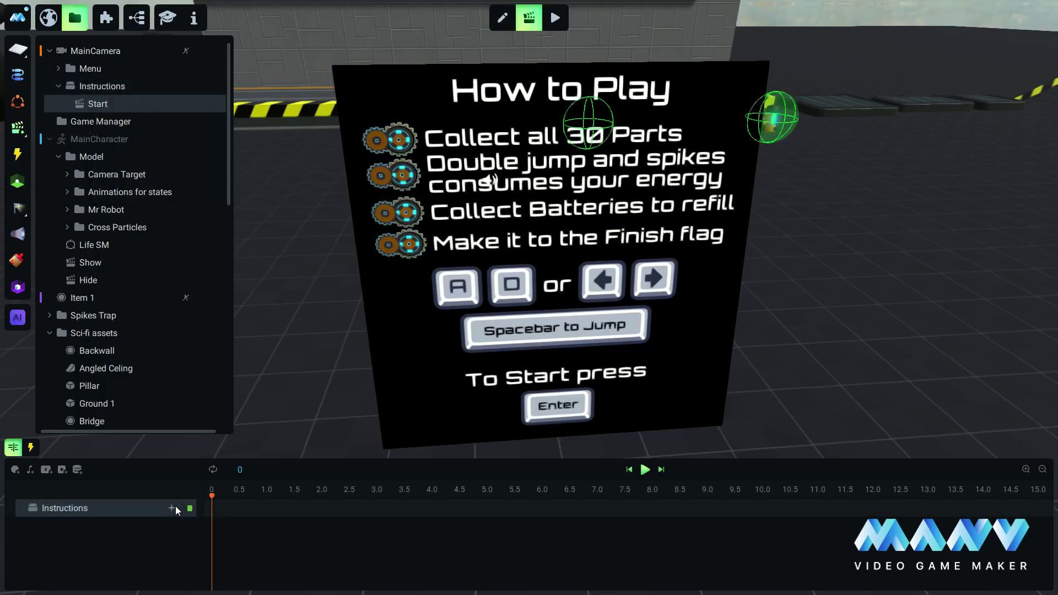
click(171, 507)
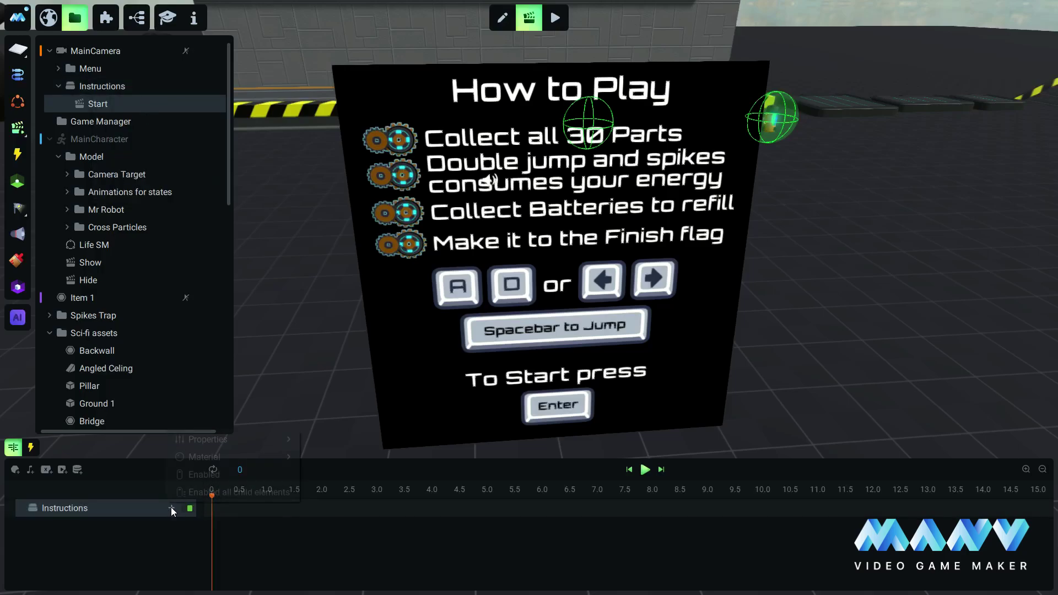
click(214, 480)
click(306, 516)
Step: Add MainCharacter to the Start animation with an Enabled keyframe switched on at time 0
right_click(93, 139)
click(151, 148)
click(175, 545)
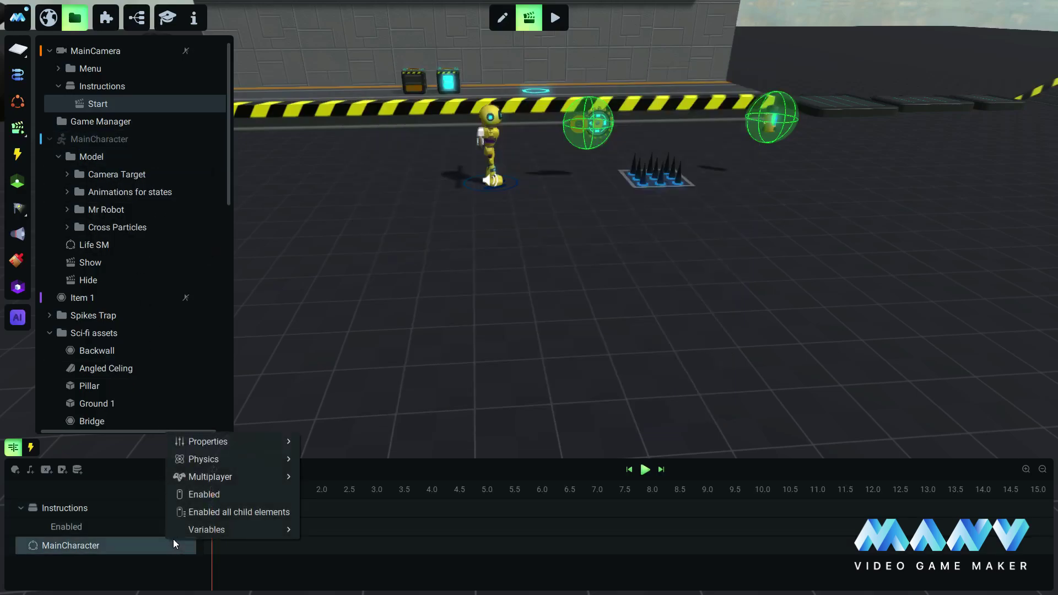
click(211, 495)
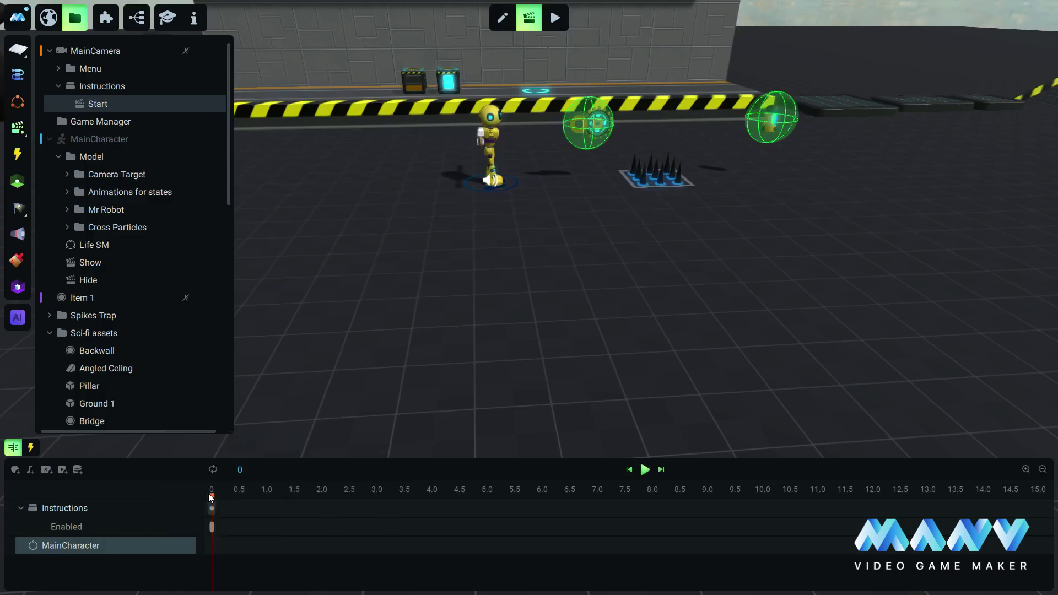
click(210, 563)
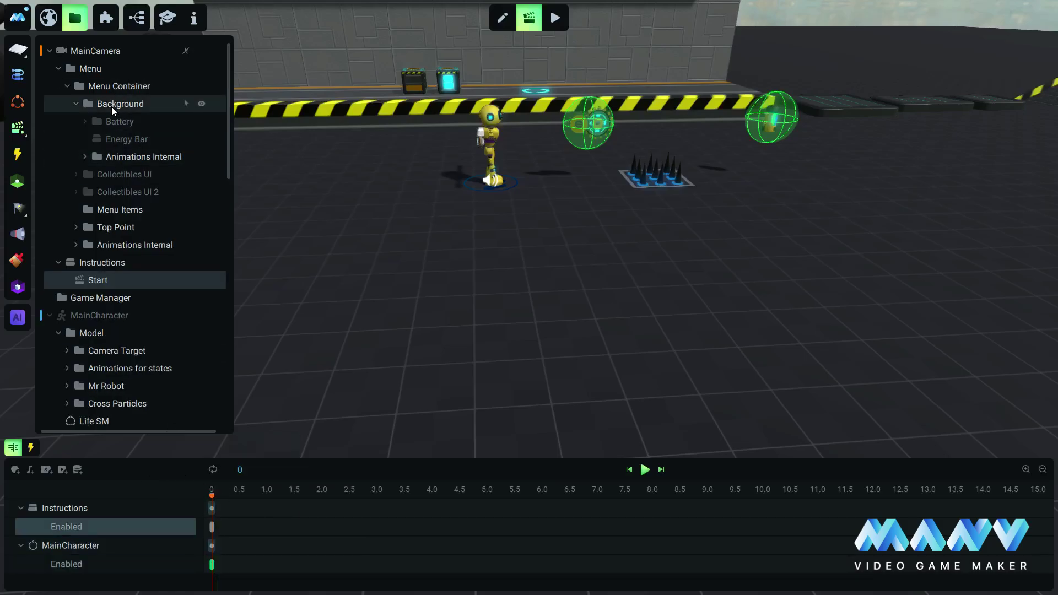
Step: Add Collectibles UI and Collectibles UI 2 to the Start animation's timeline
right_click(123, 174)
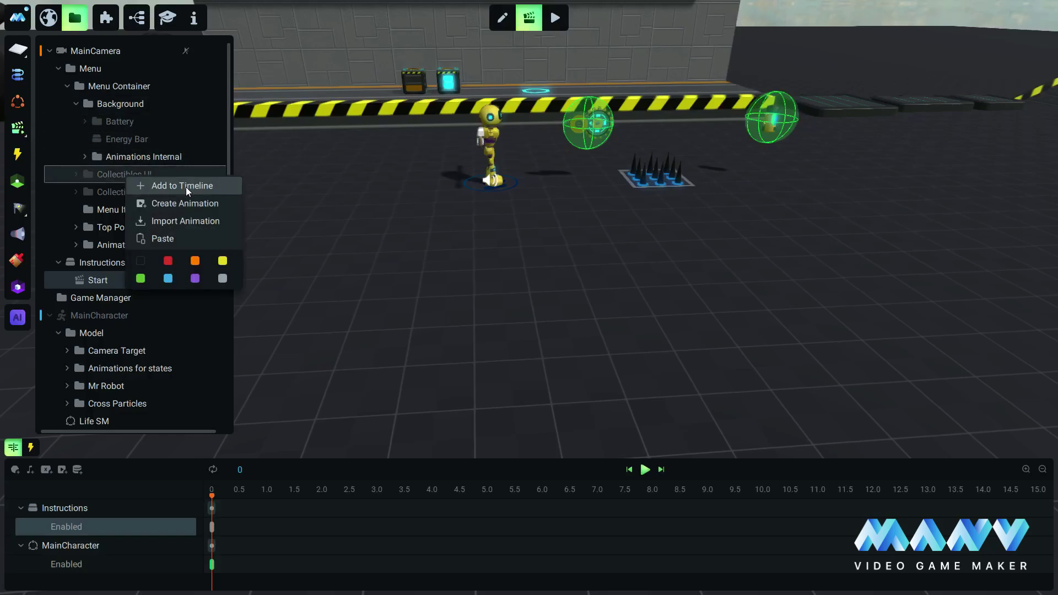
click(186, 187)
right_click(114, 195)
click(180, 203)
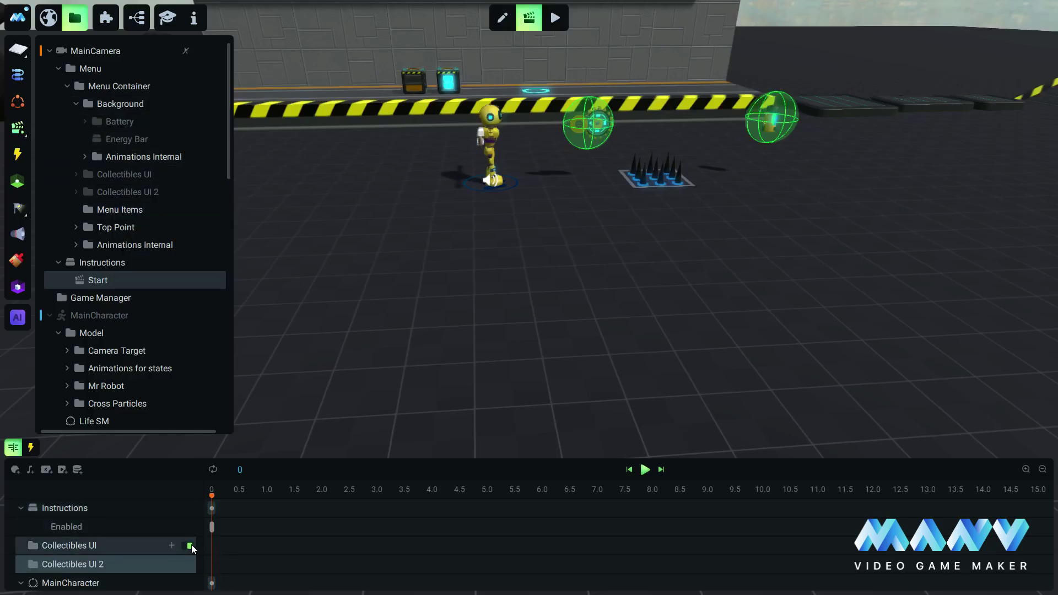
Step: Give Collectibles UI and Collectibles UI 2 each an Enabled keyframe at time 0, switched on
click(172, 545)
click(210, 495)
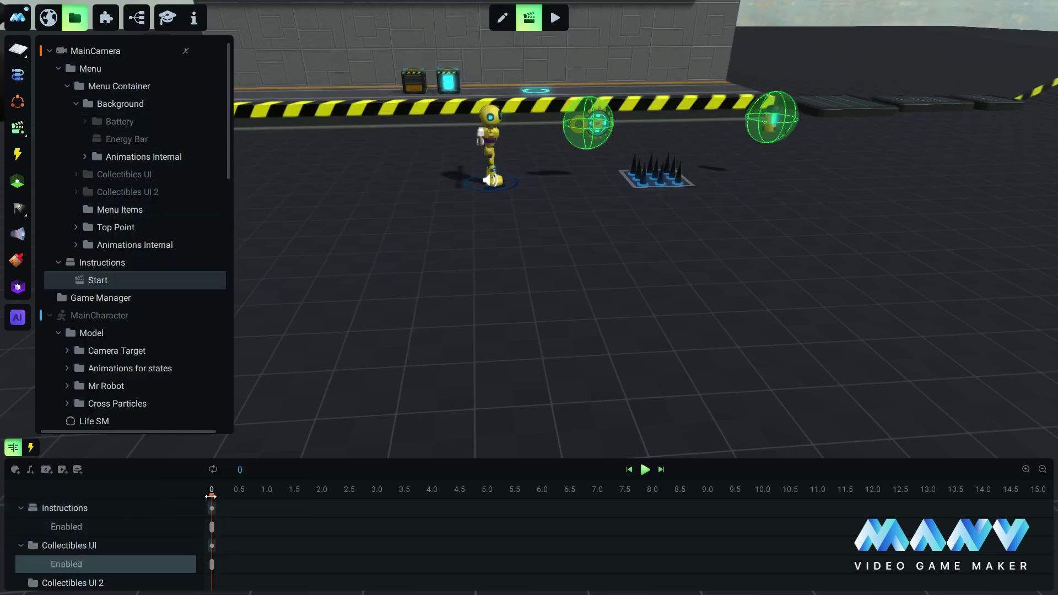
click(212, 563)
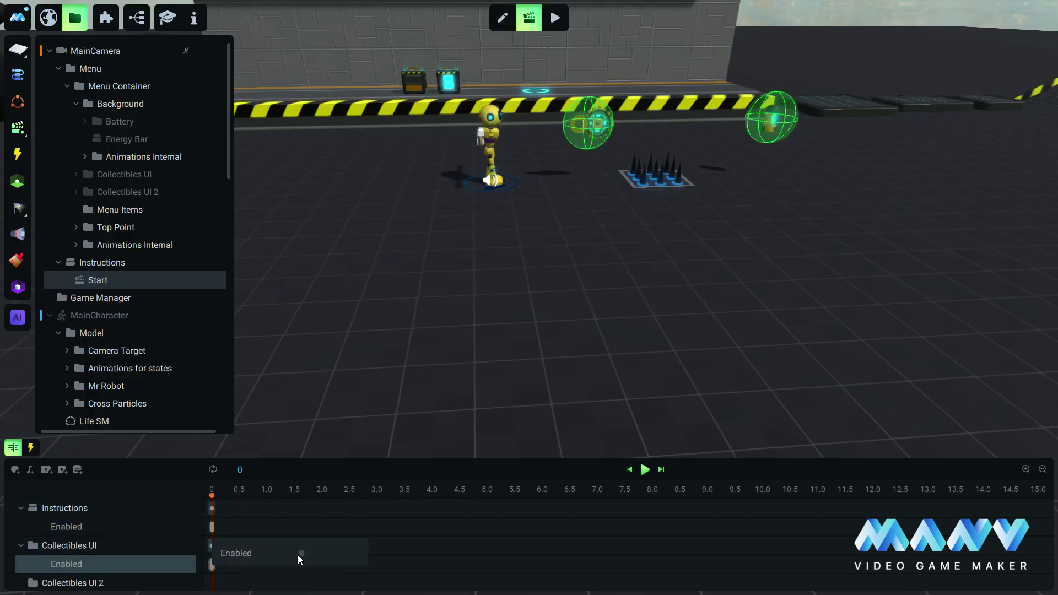
click(145, 468)
scroll(159, 551, down, 2)
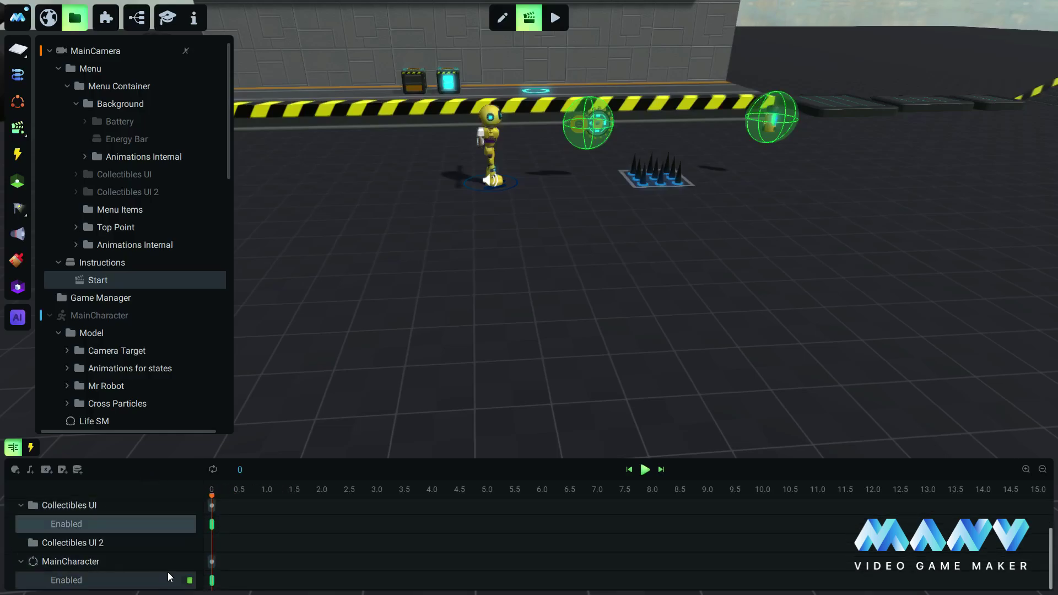
click(172, 542)
click(212, 494)
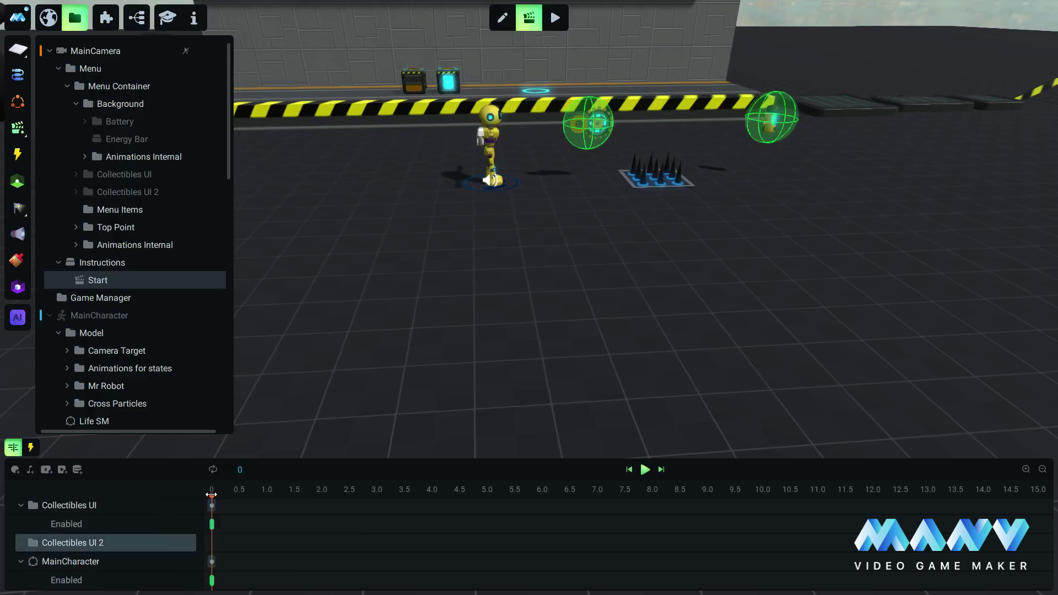
click(212, 563)
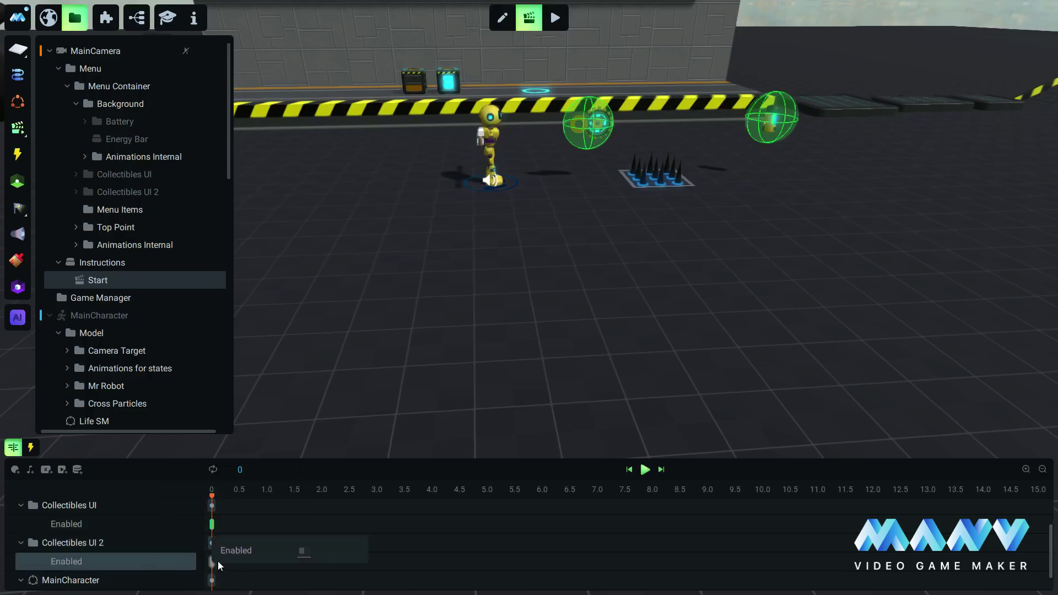
click(160, 472)
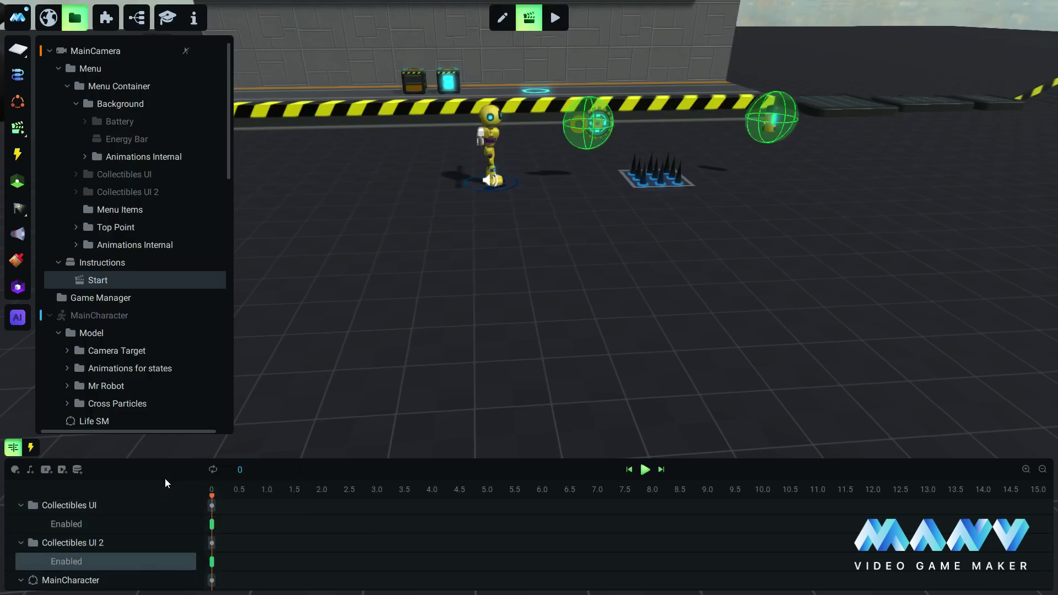
Step: Add an Object Enabled Continue trigger to the Start animation, with Instructions as its object
click(30, 449)
click(40, 490)
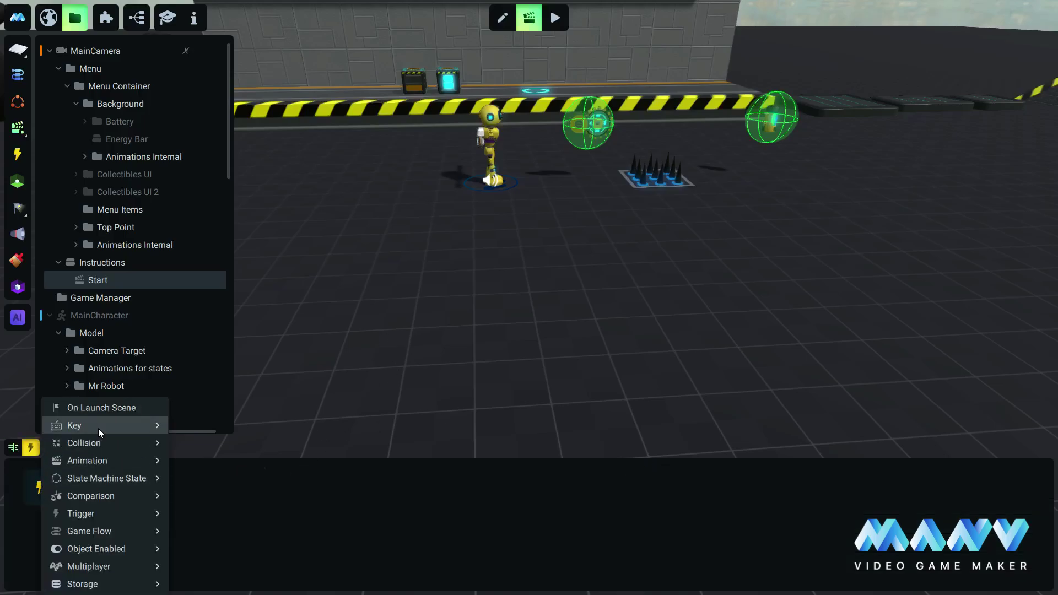
mouse_move(88, 551)
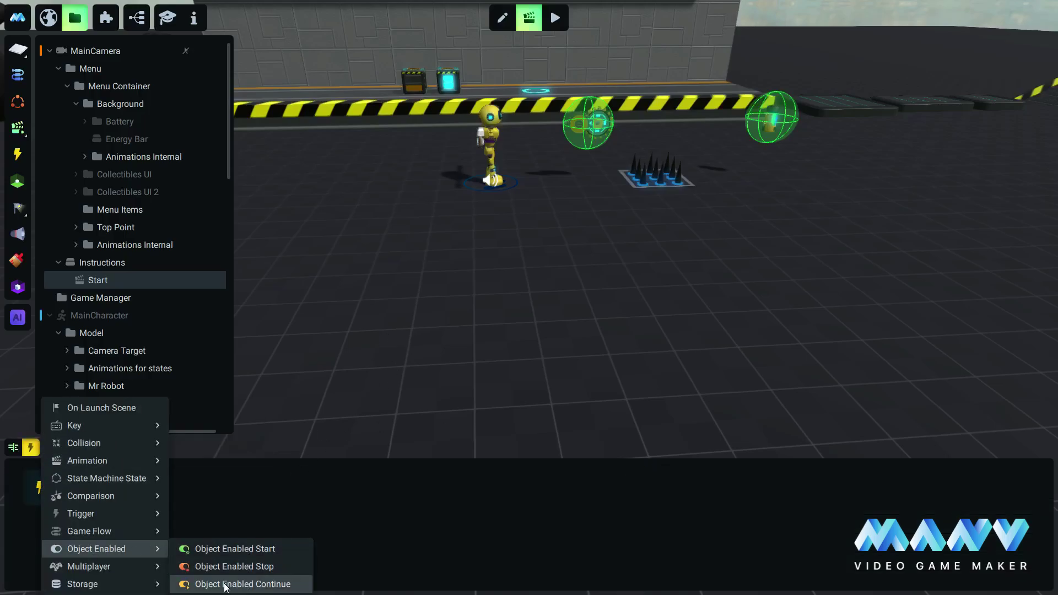
click(243, 584)
click(95, 486)
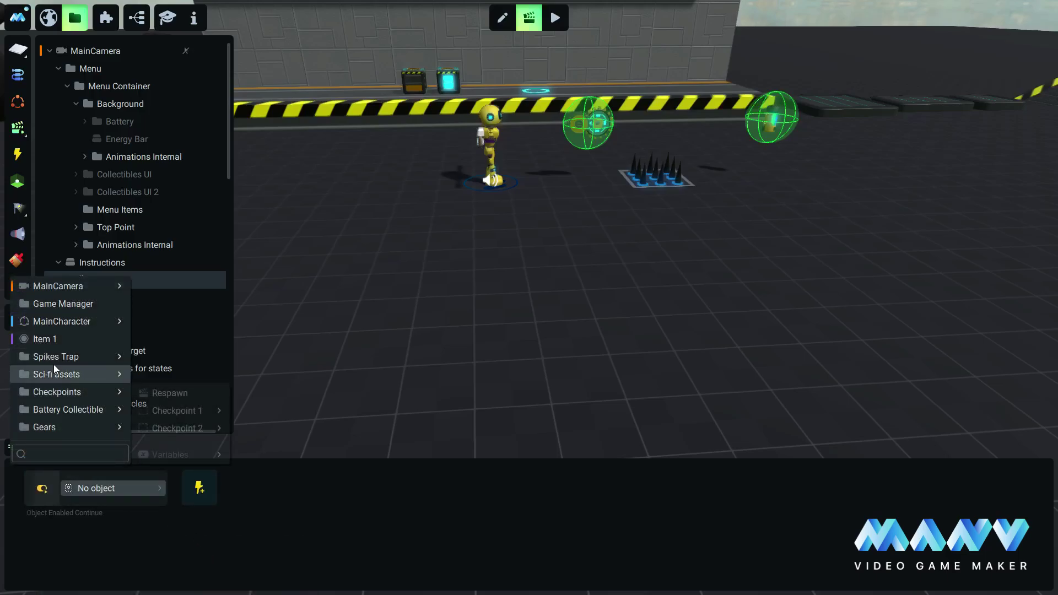
mouse_move(106, 289)
click(184, 304)
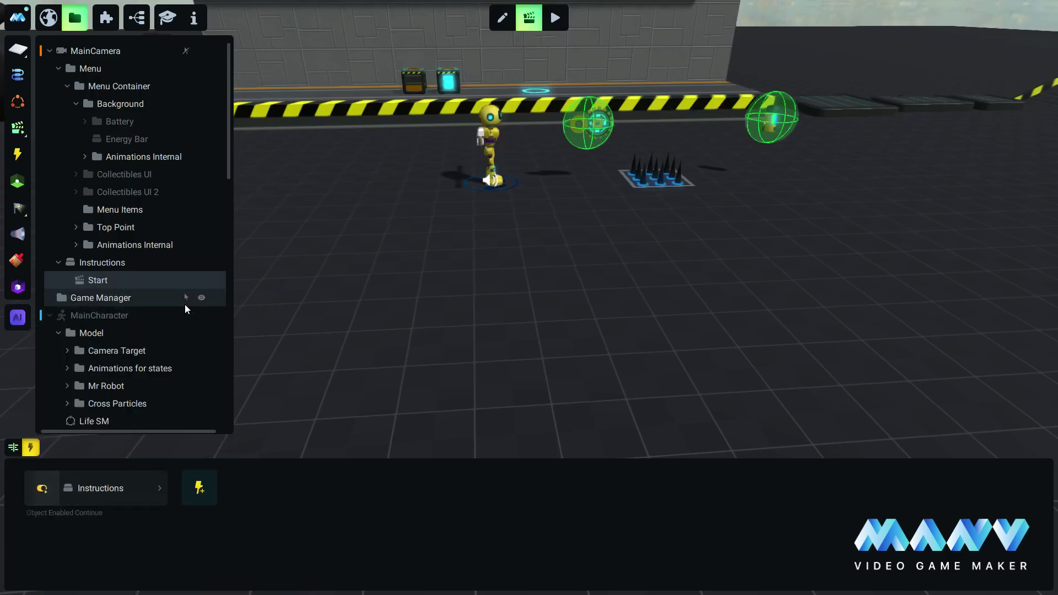
Step: Add a Key Down condition to the Start animation's trigger and assign the Enter key to it
click(201, 487)
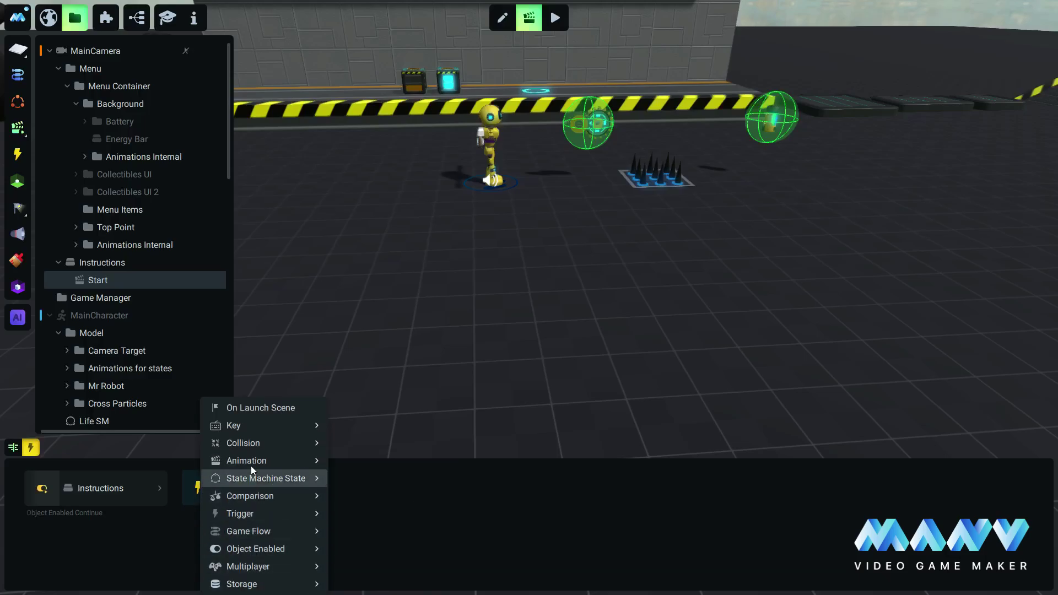
mouse_move(283, 426)
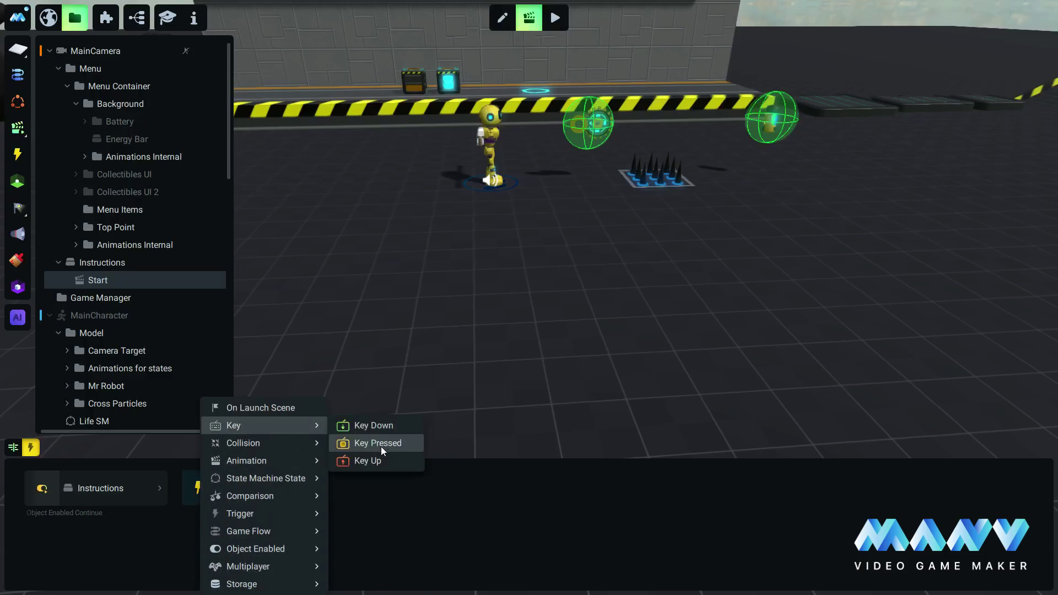
click(376, 425)
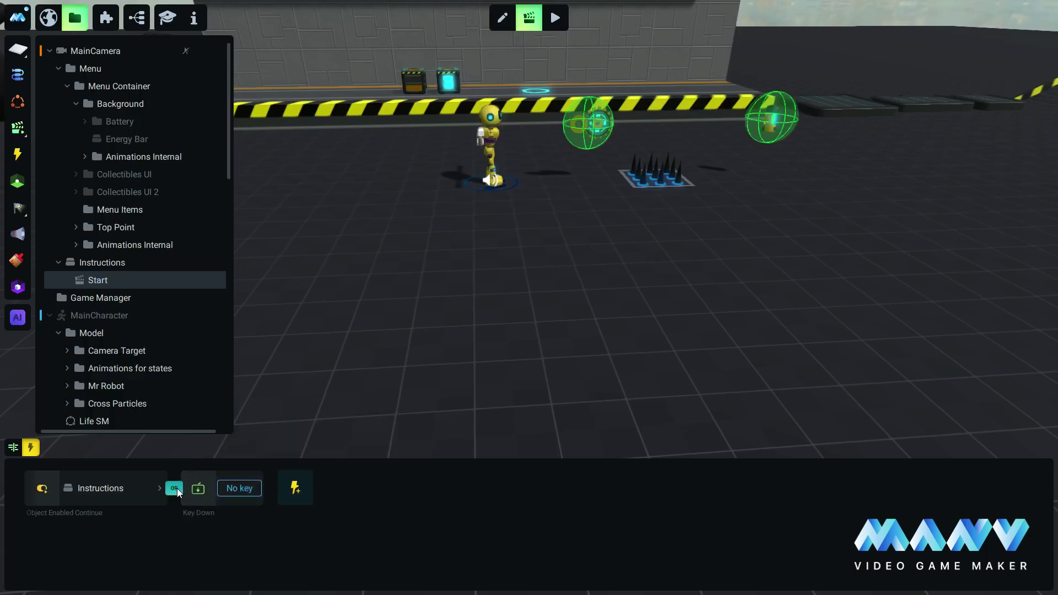
click(260, 487)
key(Return)
Step: Test the game by starting it from the instructions screen with Enter and moving the character with A and D
click(557, 14)
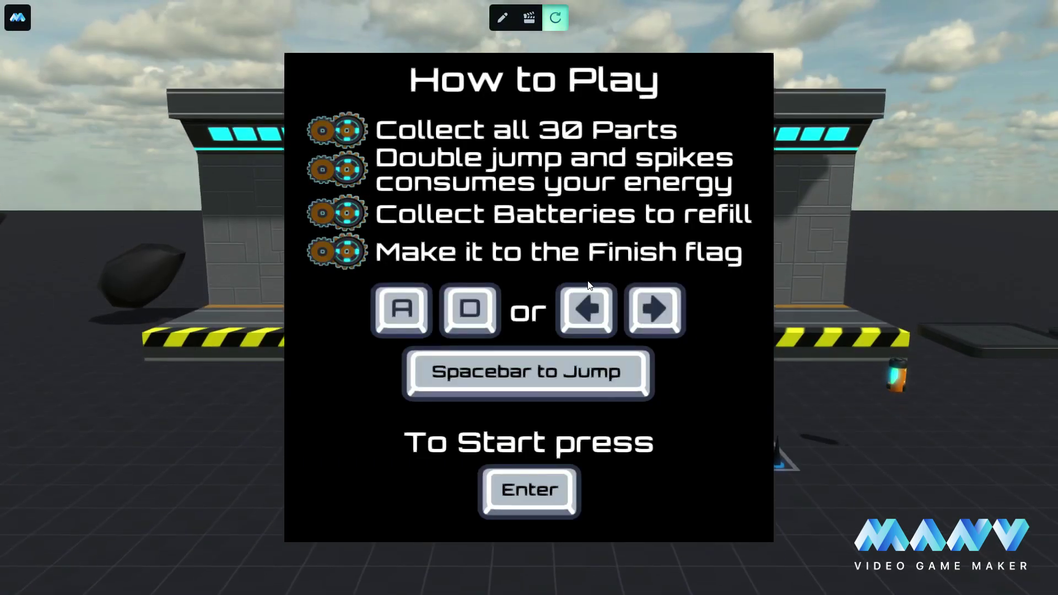
key(Return)
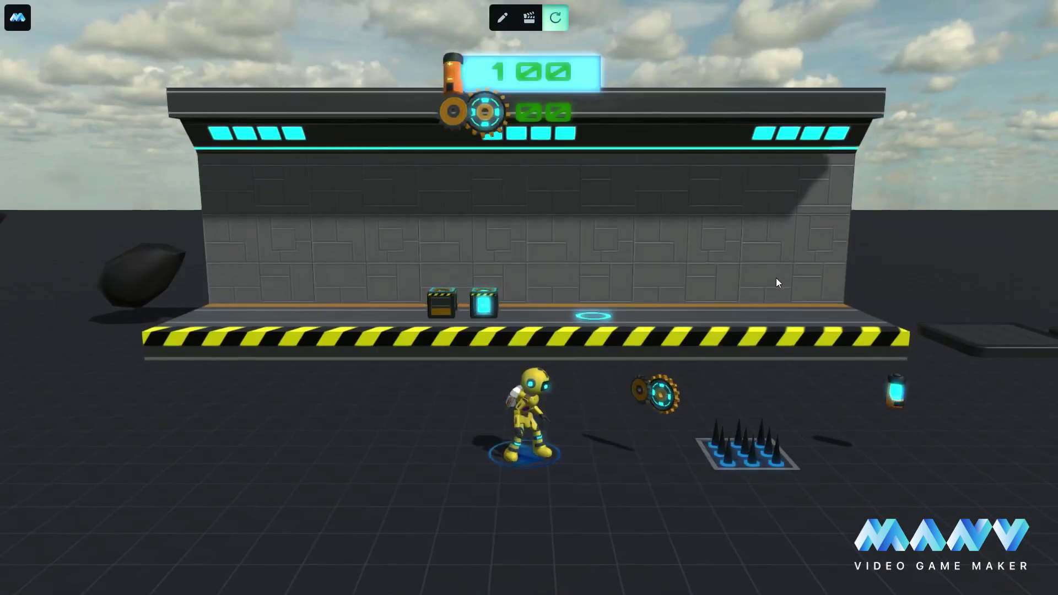
key(a)
key(d)
key(d)
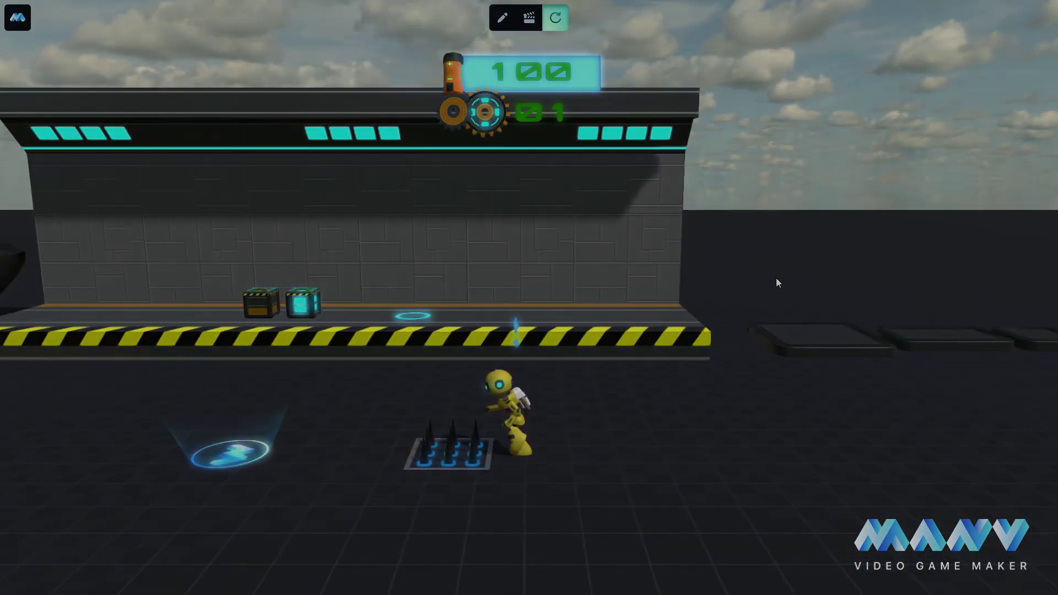